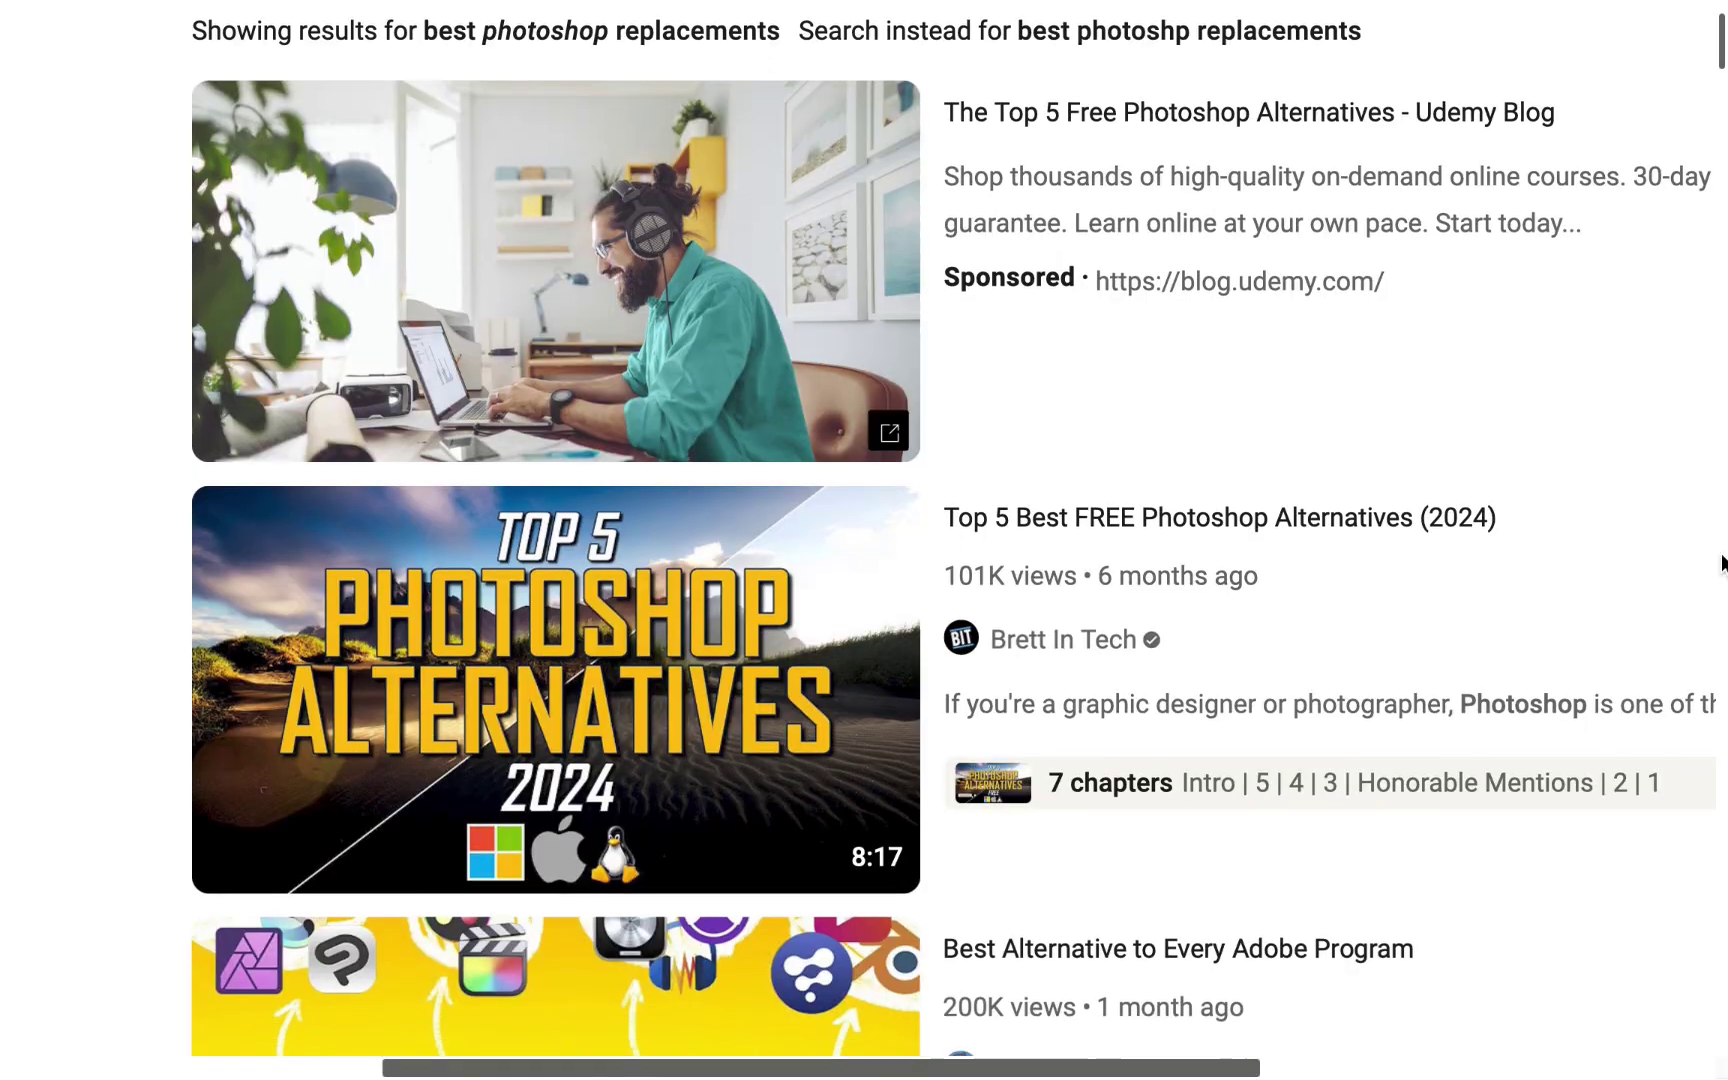
- Scroll further down the YouTube results for free Photoshop alternatives
scroll(1722, 565, down, 5)
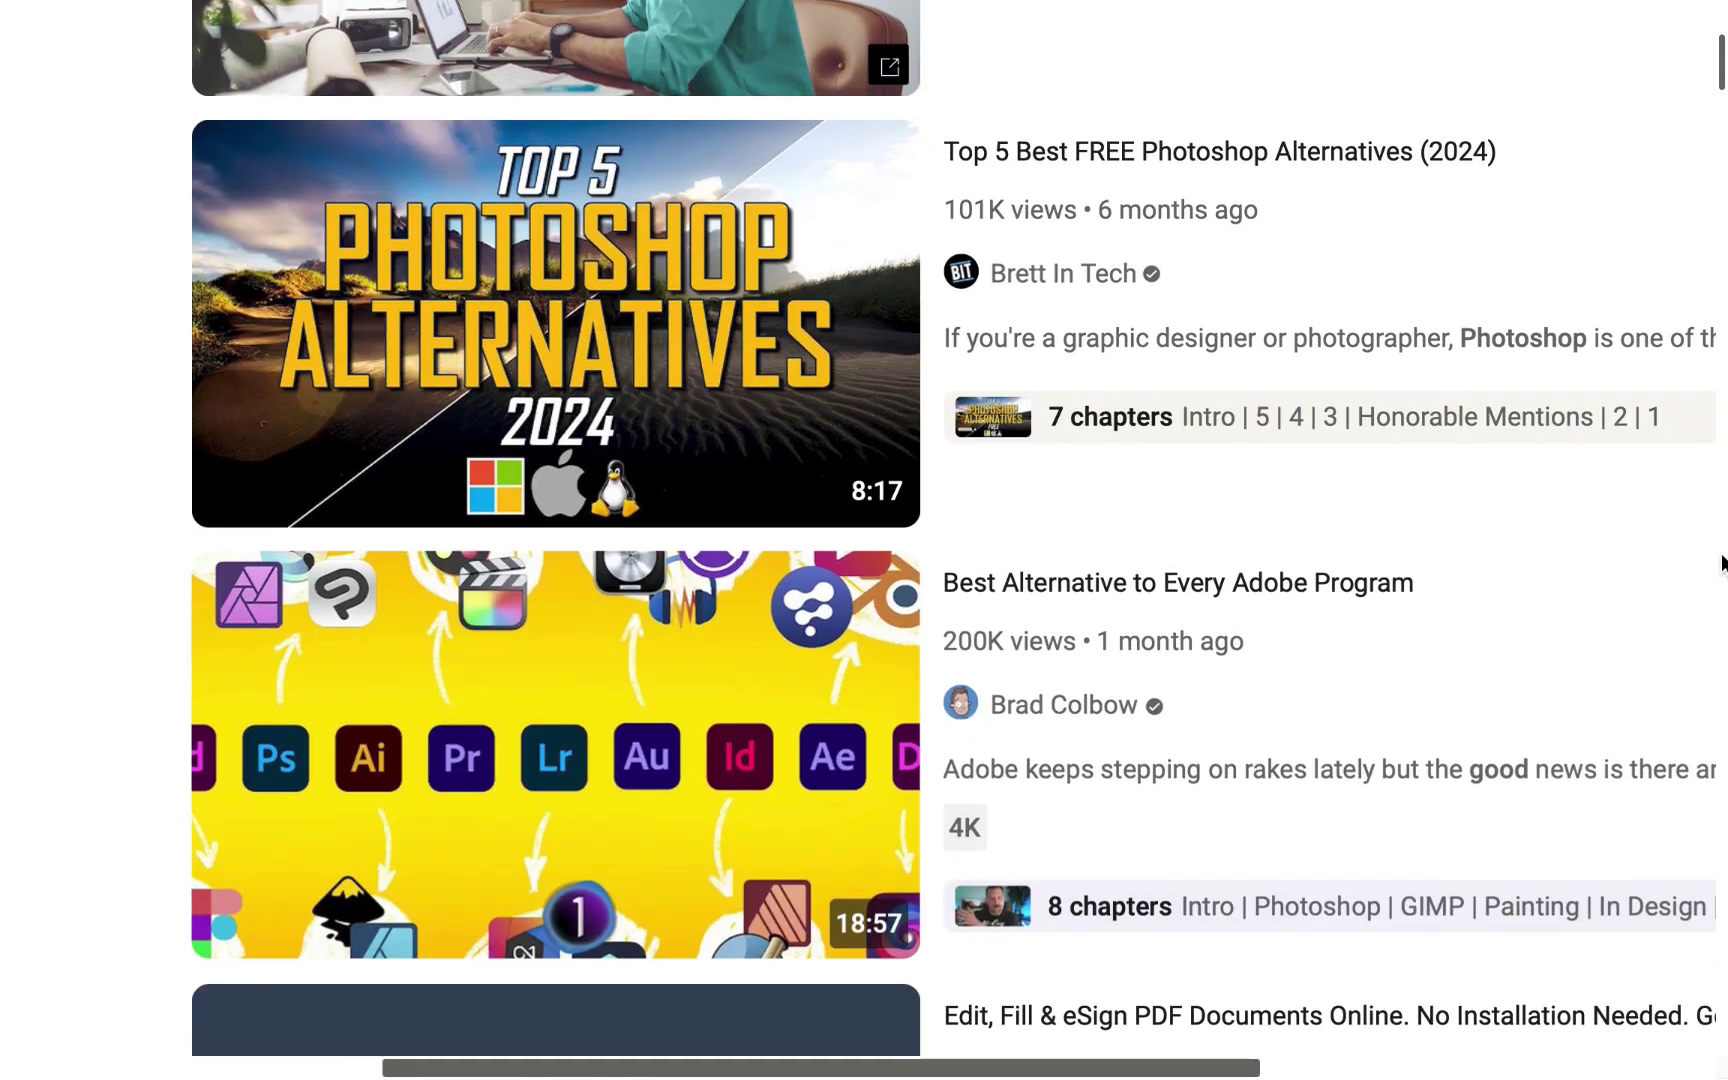
scroll(1722, 565, down, 10)
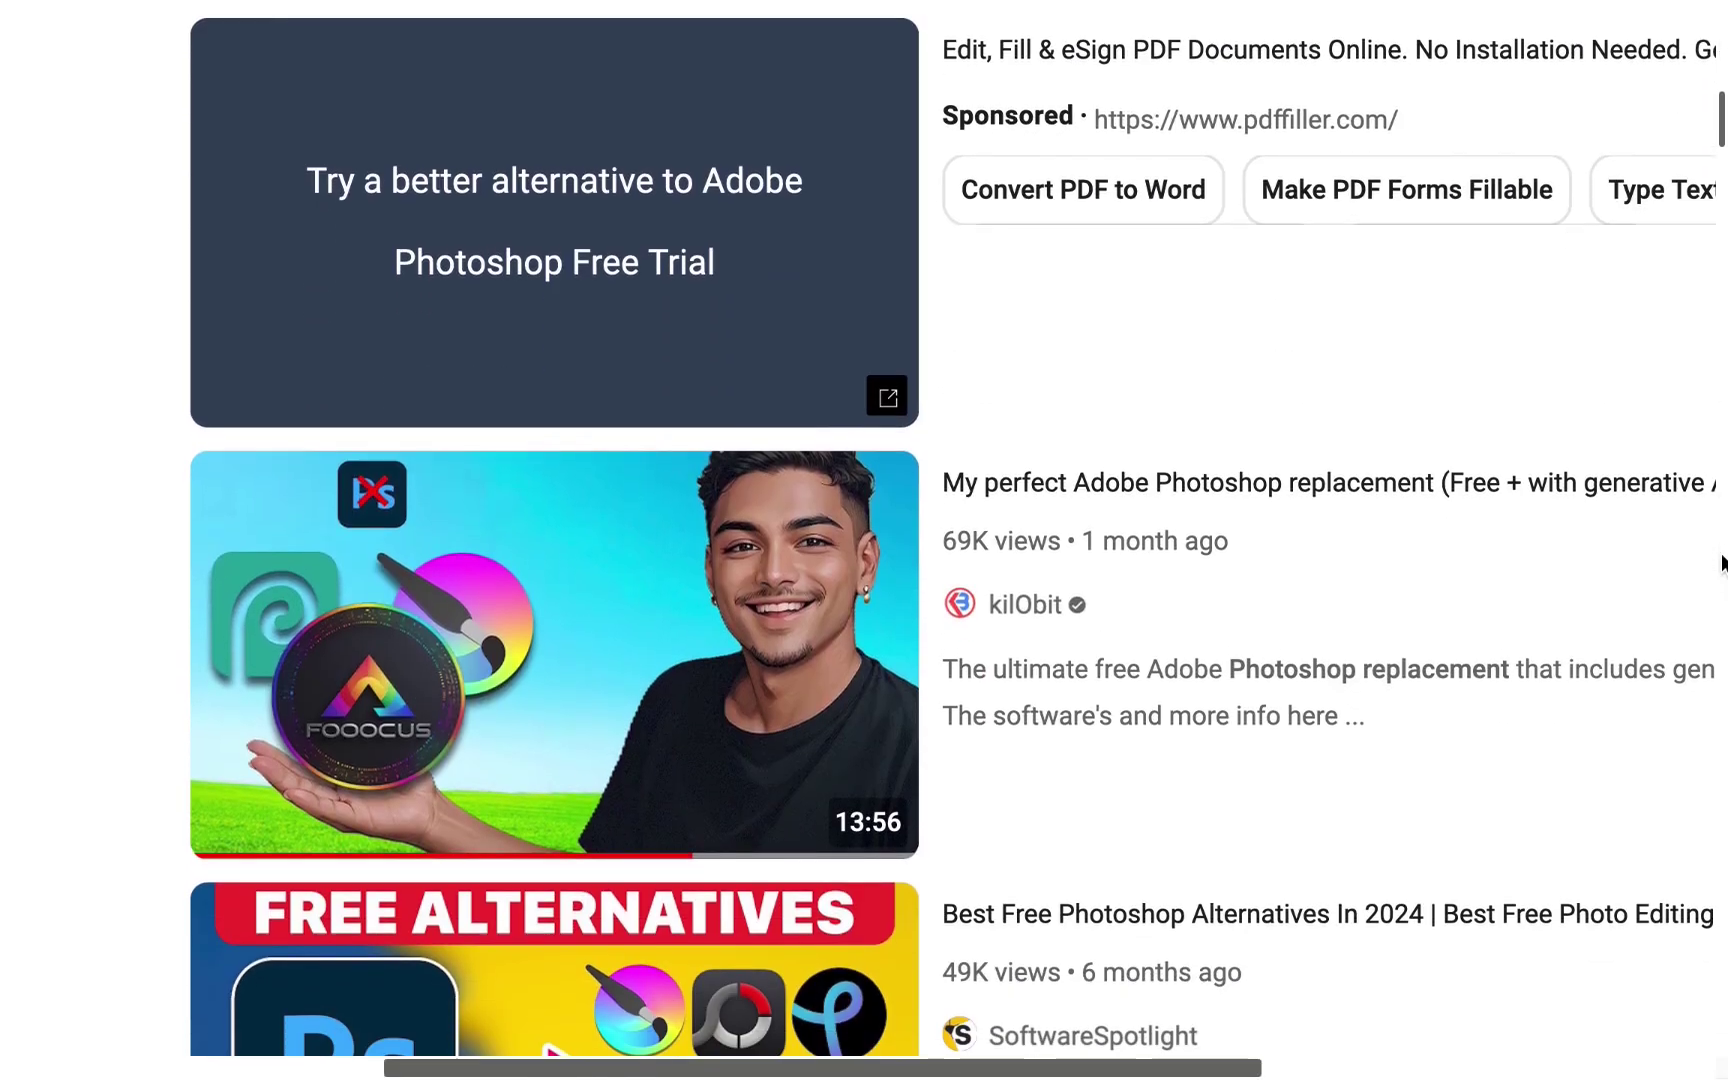
scroll(1722, 565, down, 5)
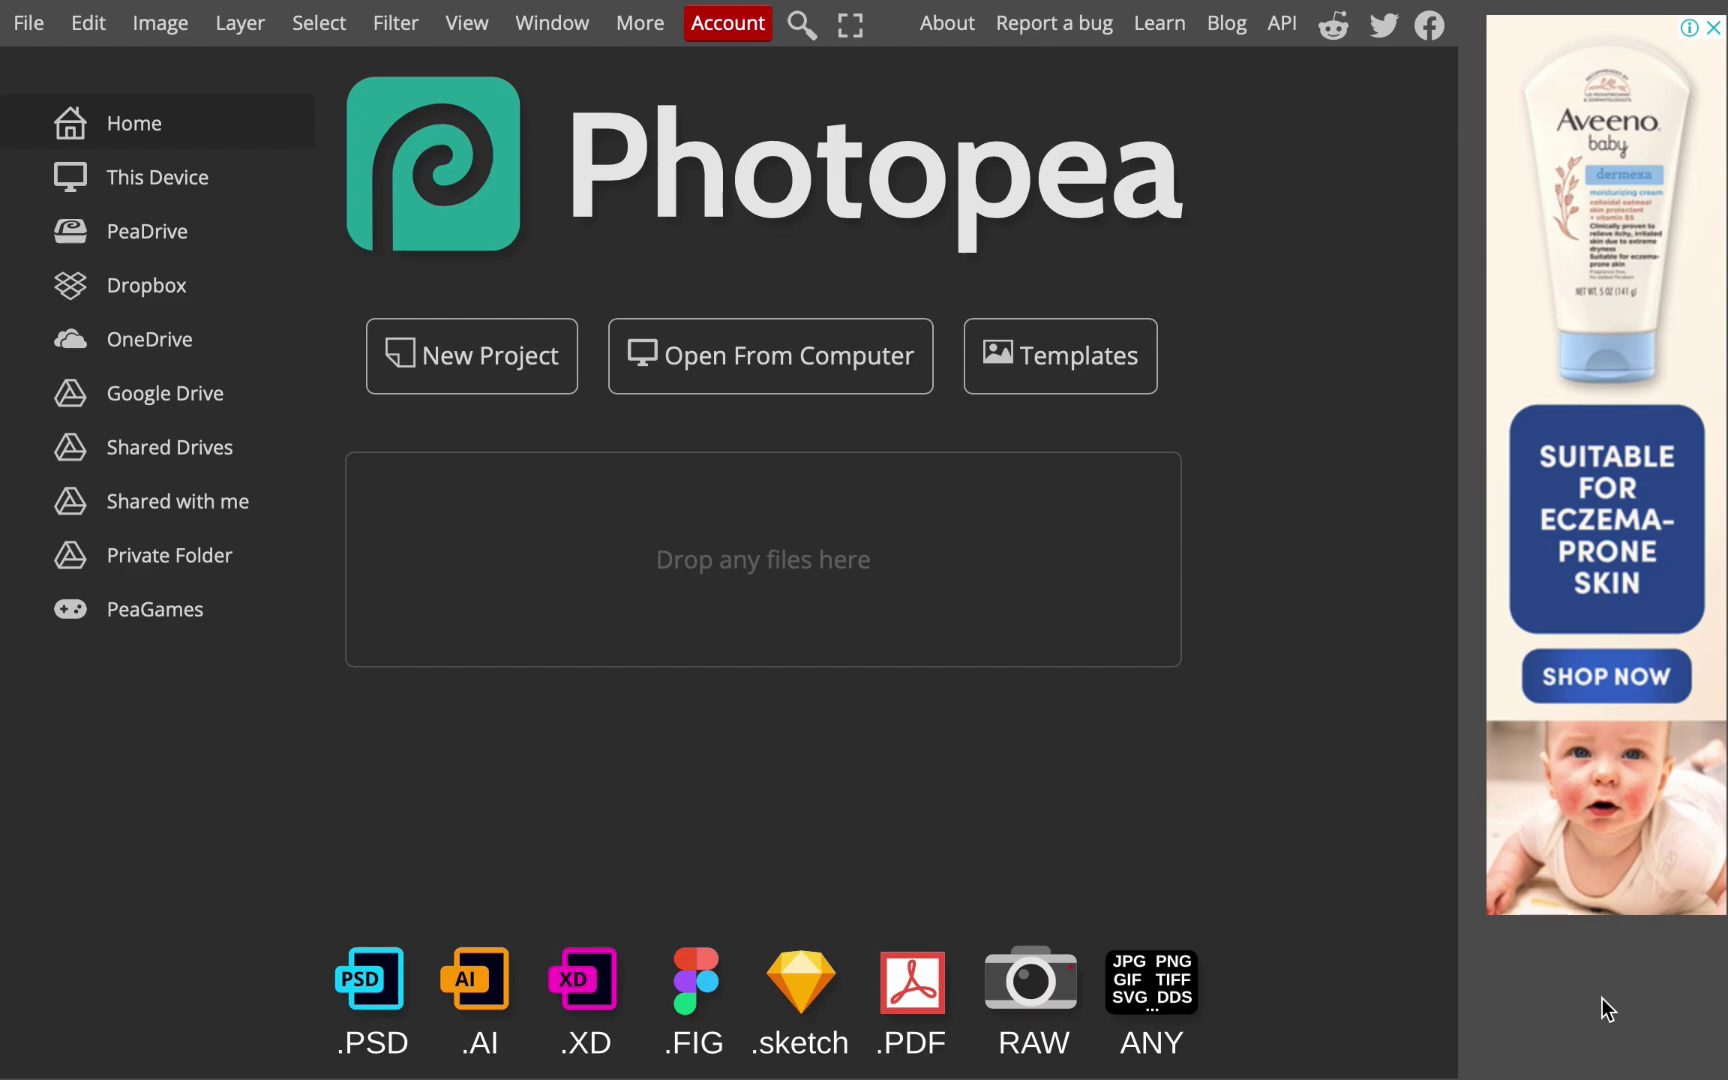
- Open the beach photo and place a golden retriever image found by searching 'dog running' in the Gallery
click(843, 372)
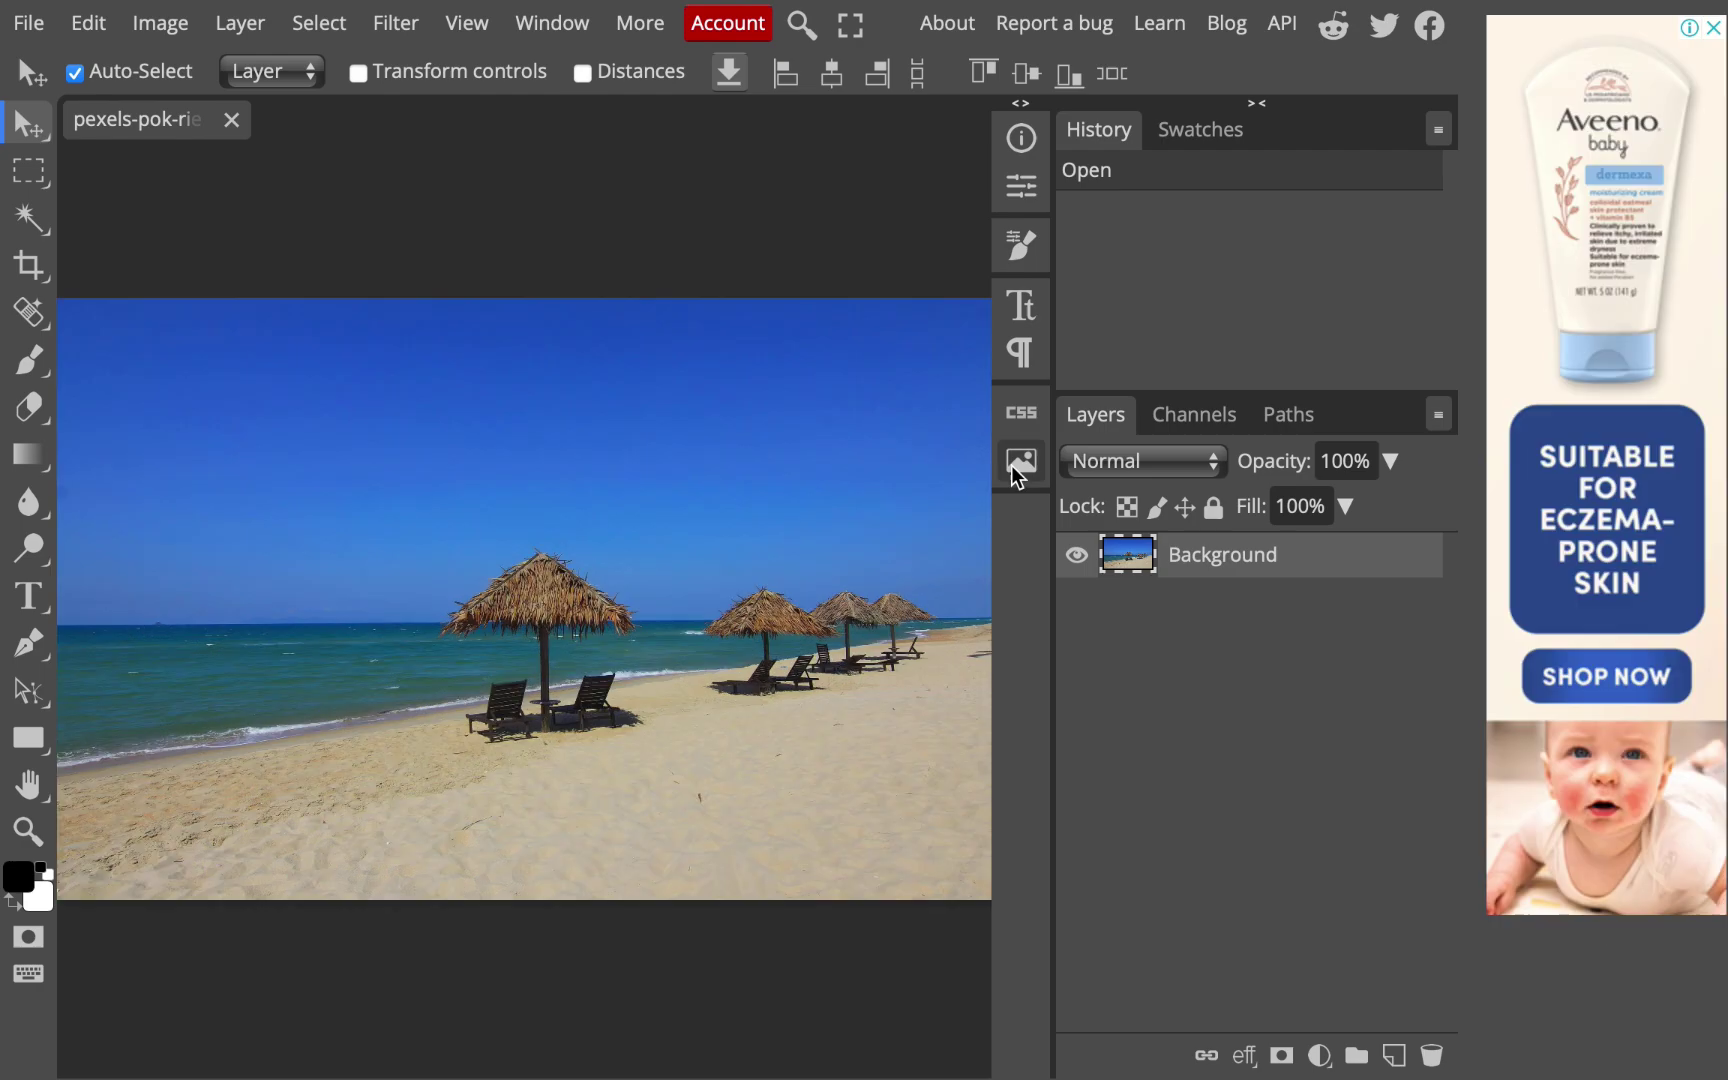
click(1021, 460)
text(dog running)
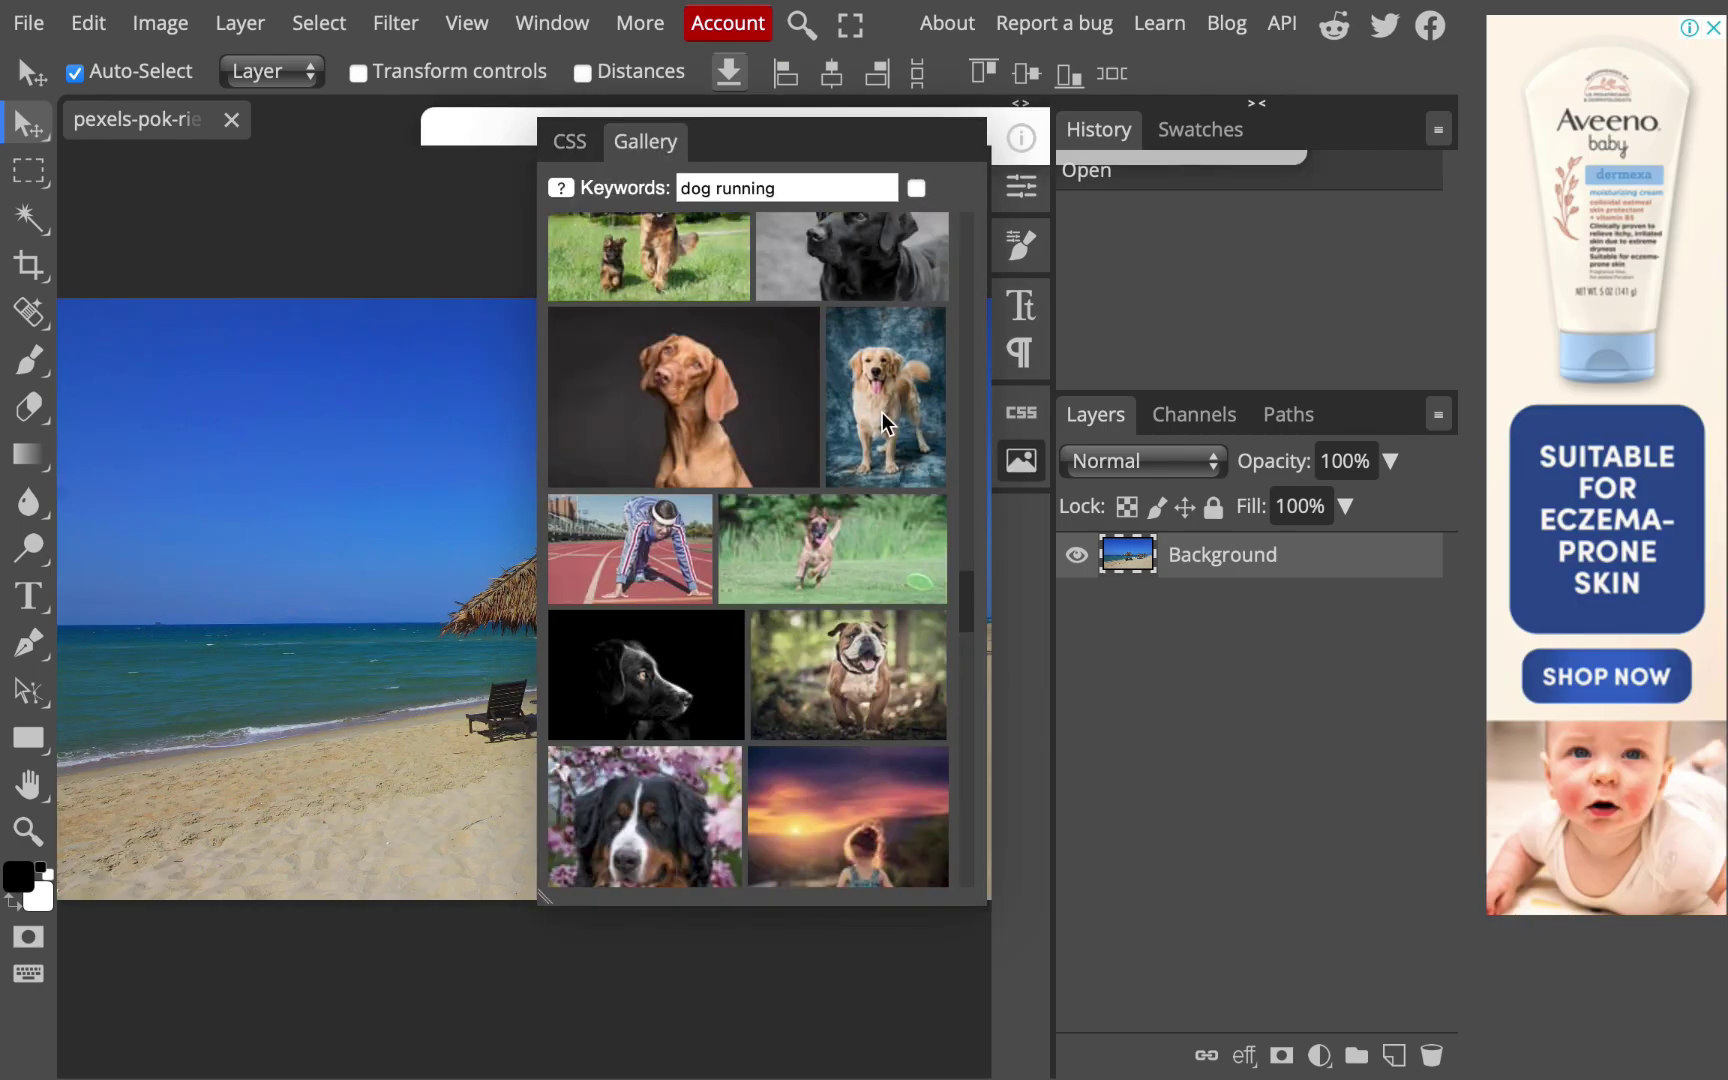
click(882, 412)
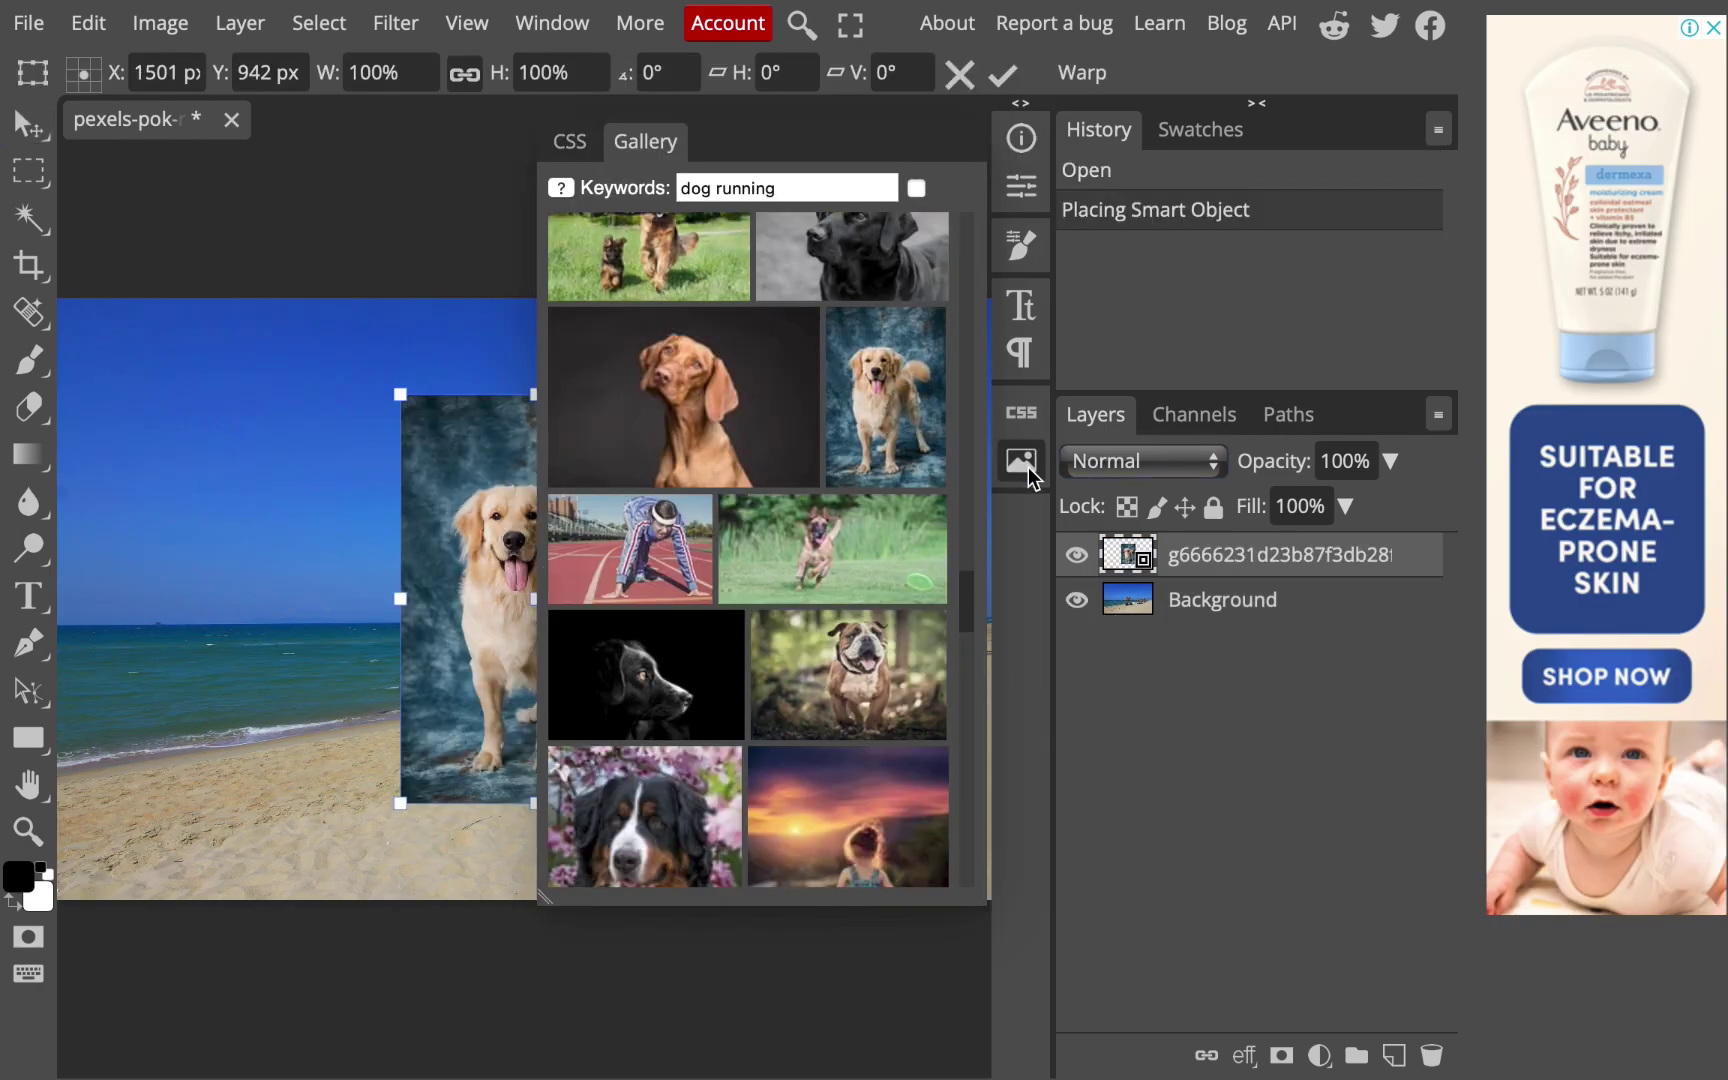
click(671, 806)
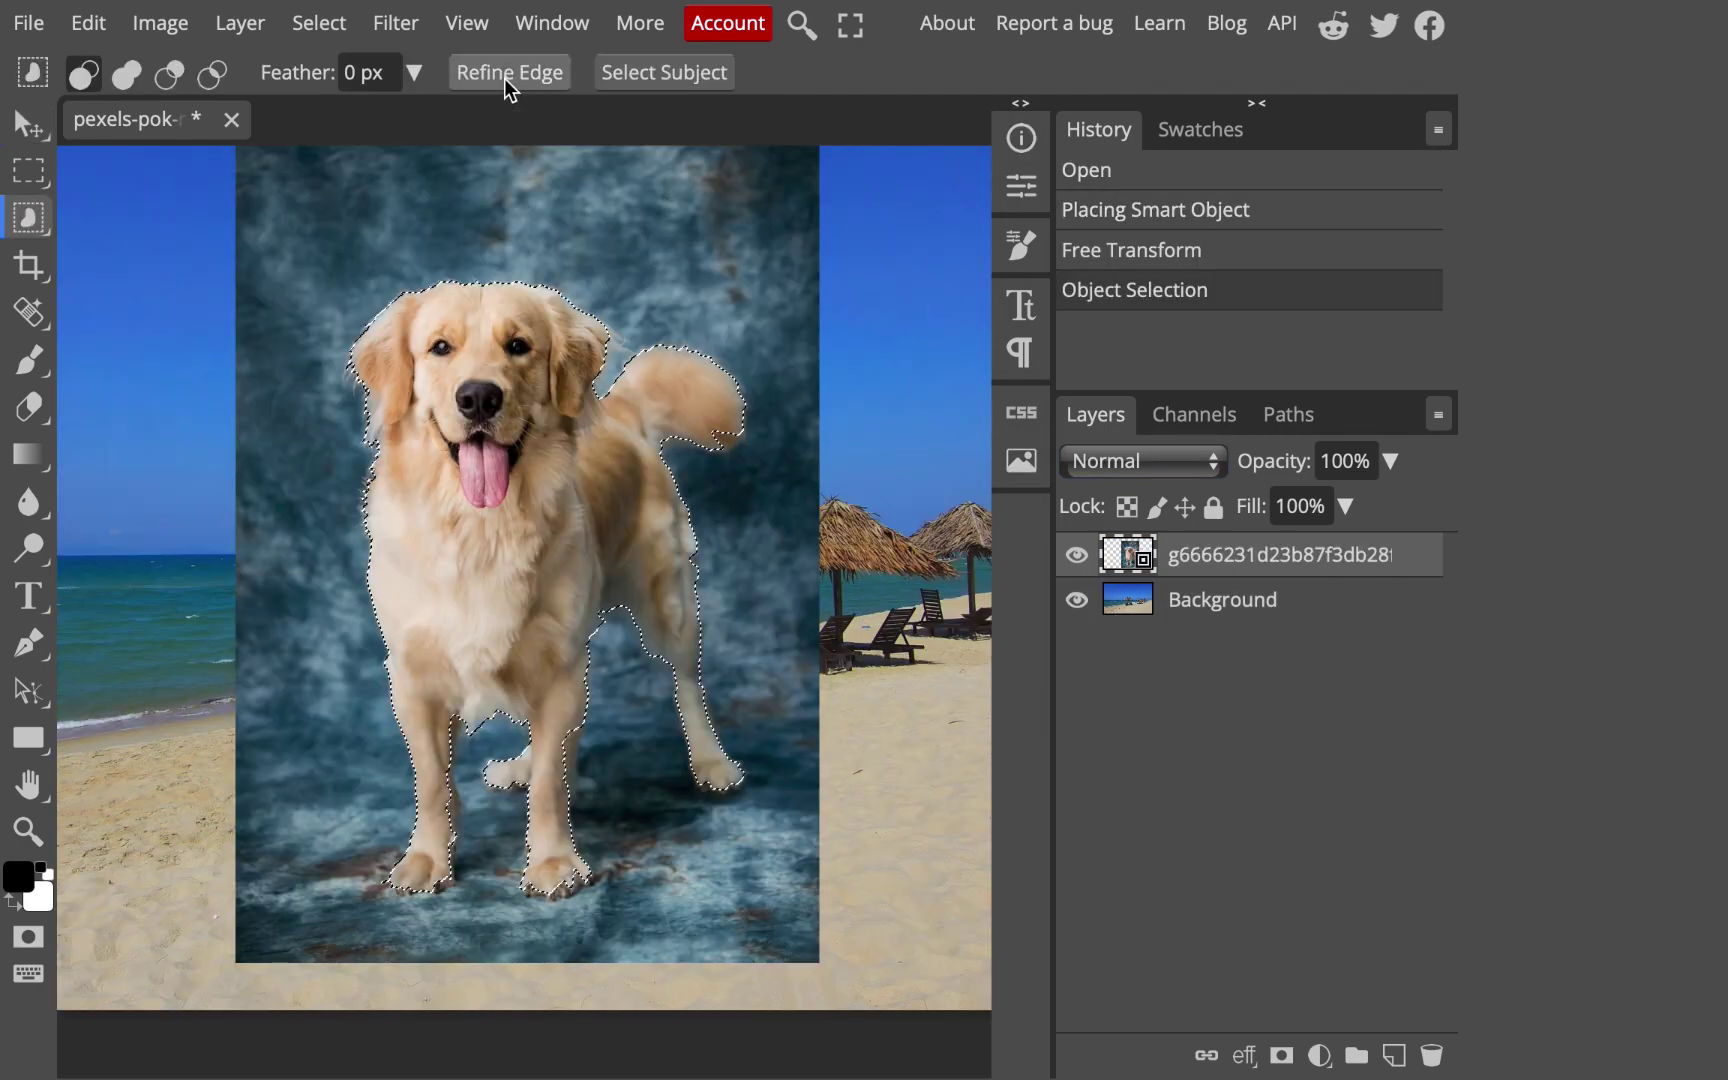
- Refine the dog selection's edges and output it as a raster mask
click(506, 72)
click(1317, 79)
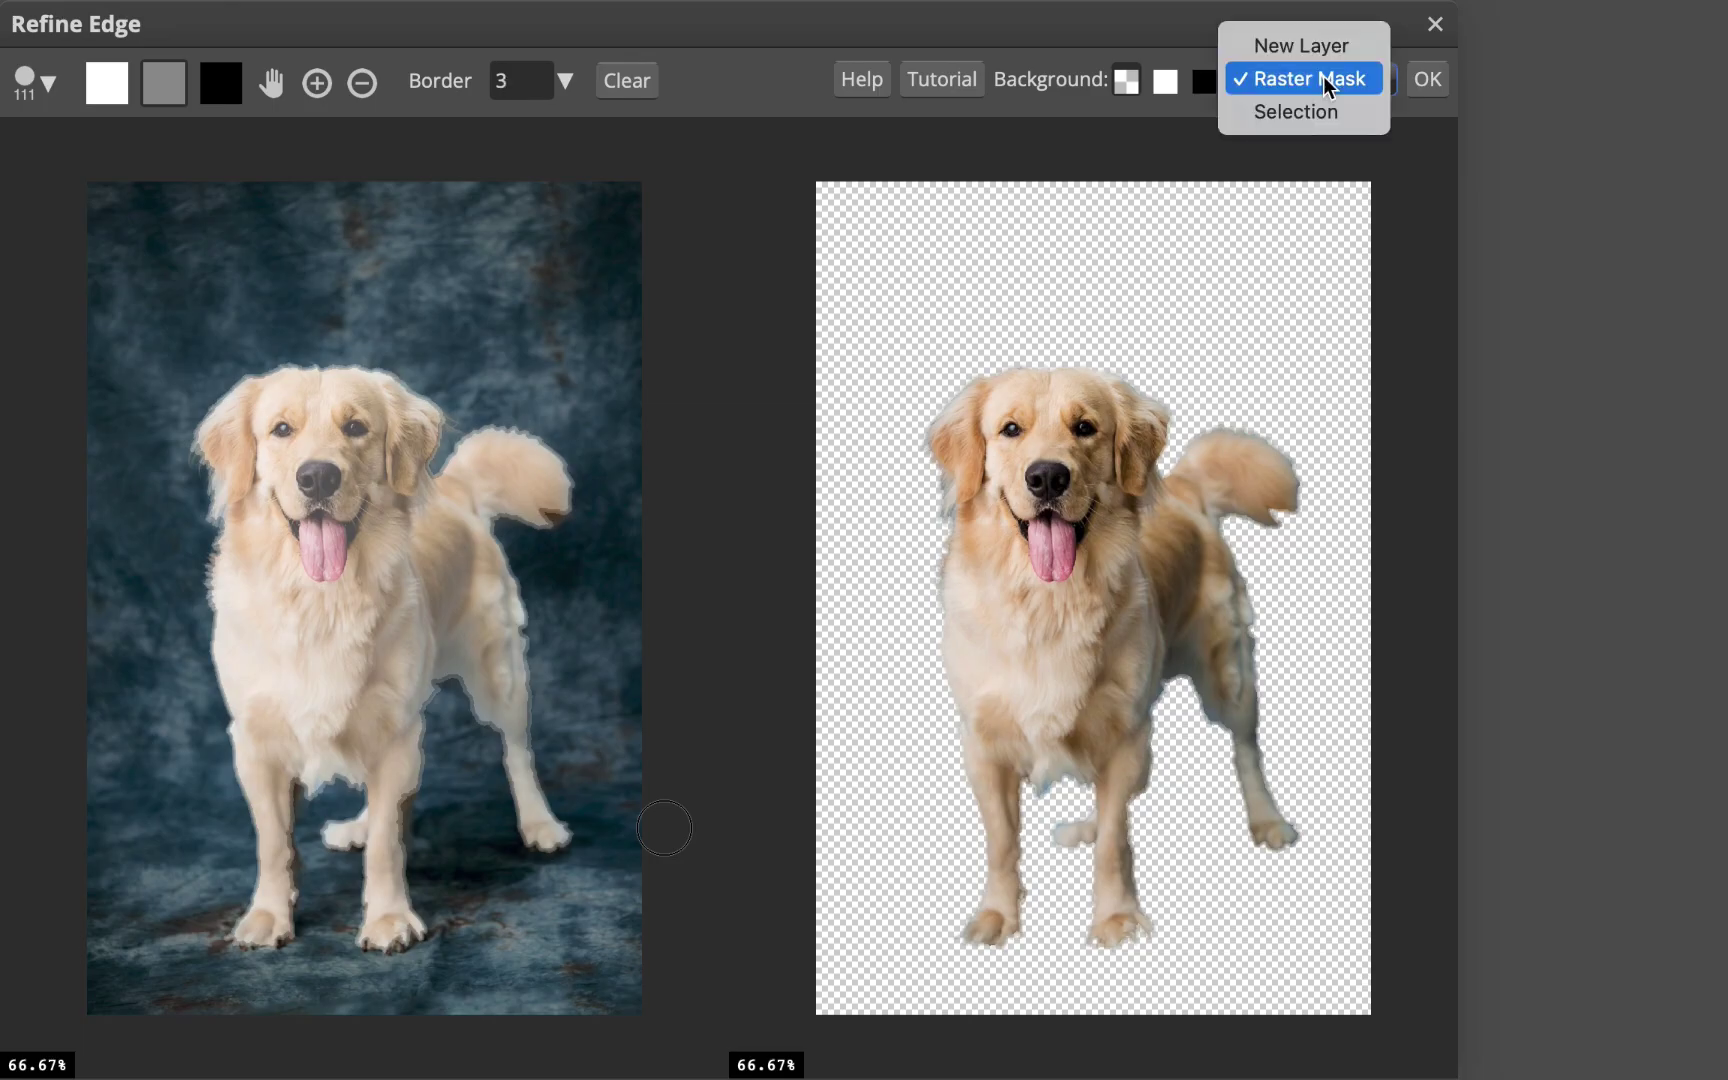
click(1292, 77)
click(1427, 79)
- Free Transform the dog to shrink it and position it on the sand at lower right
click(30, 125)
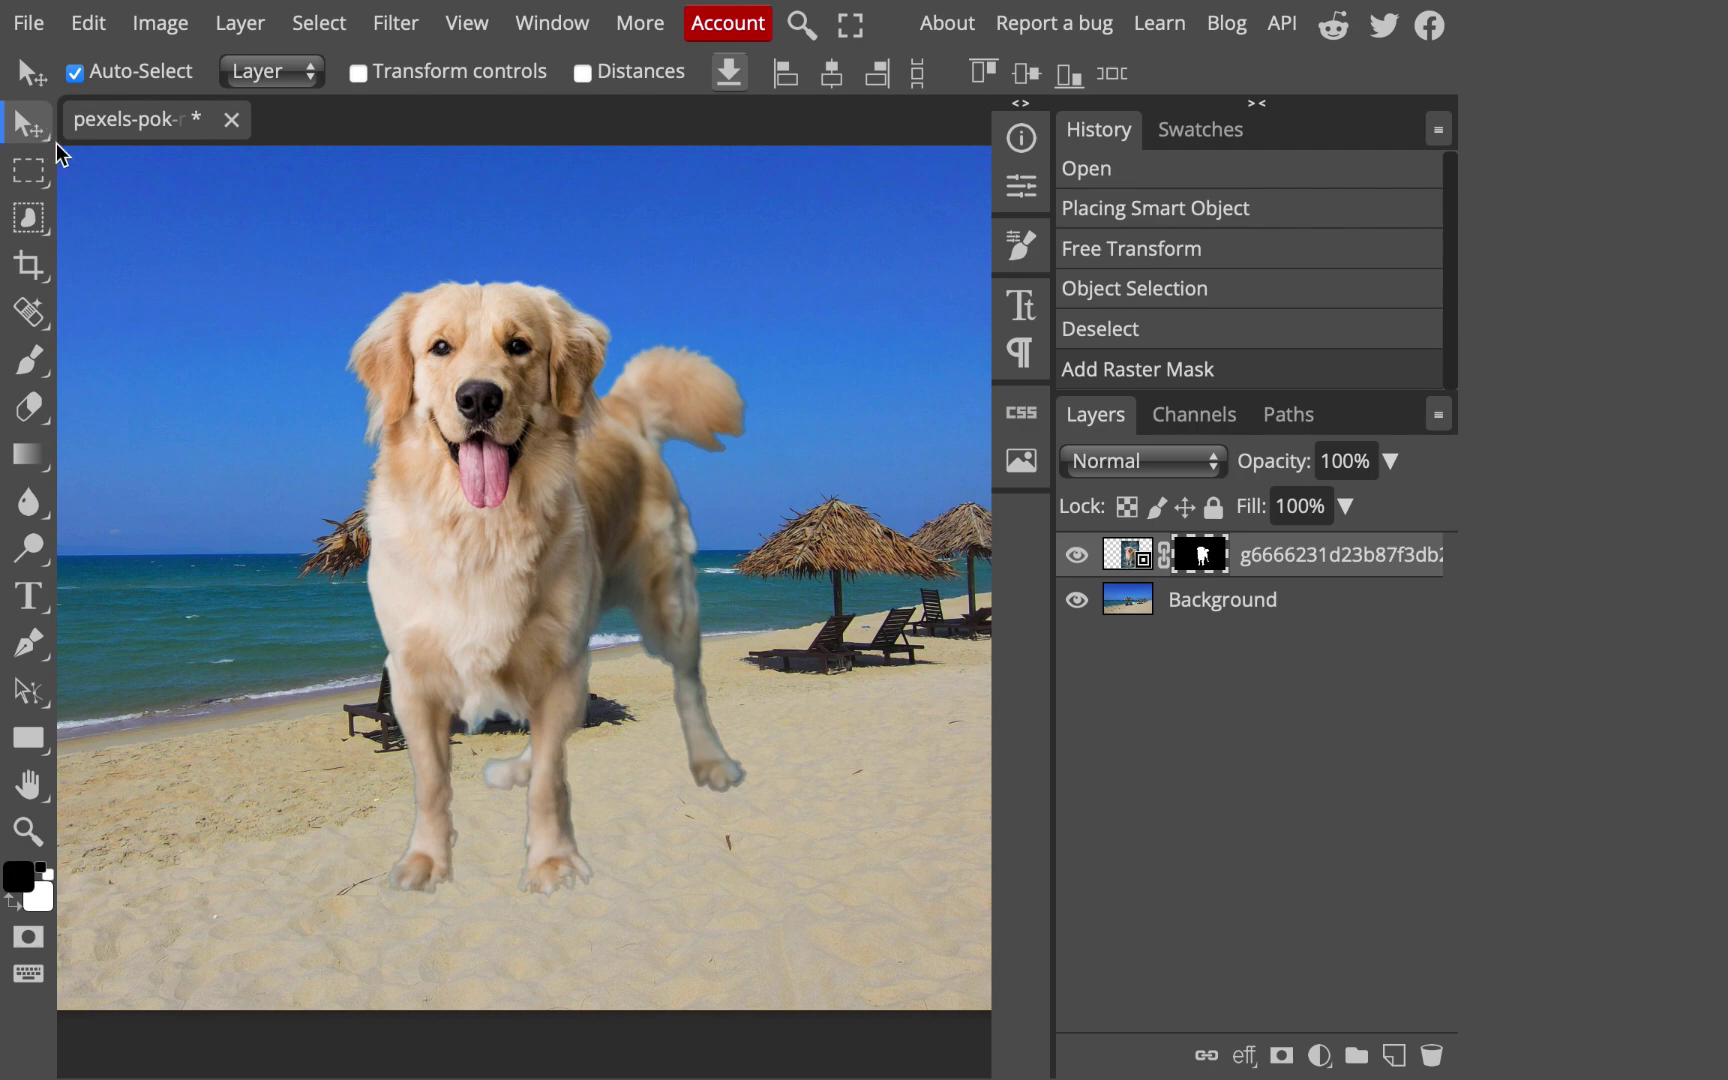
click(358, 72)
drag(237, 966, 729, 882)
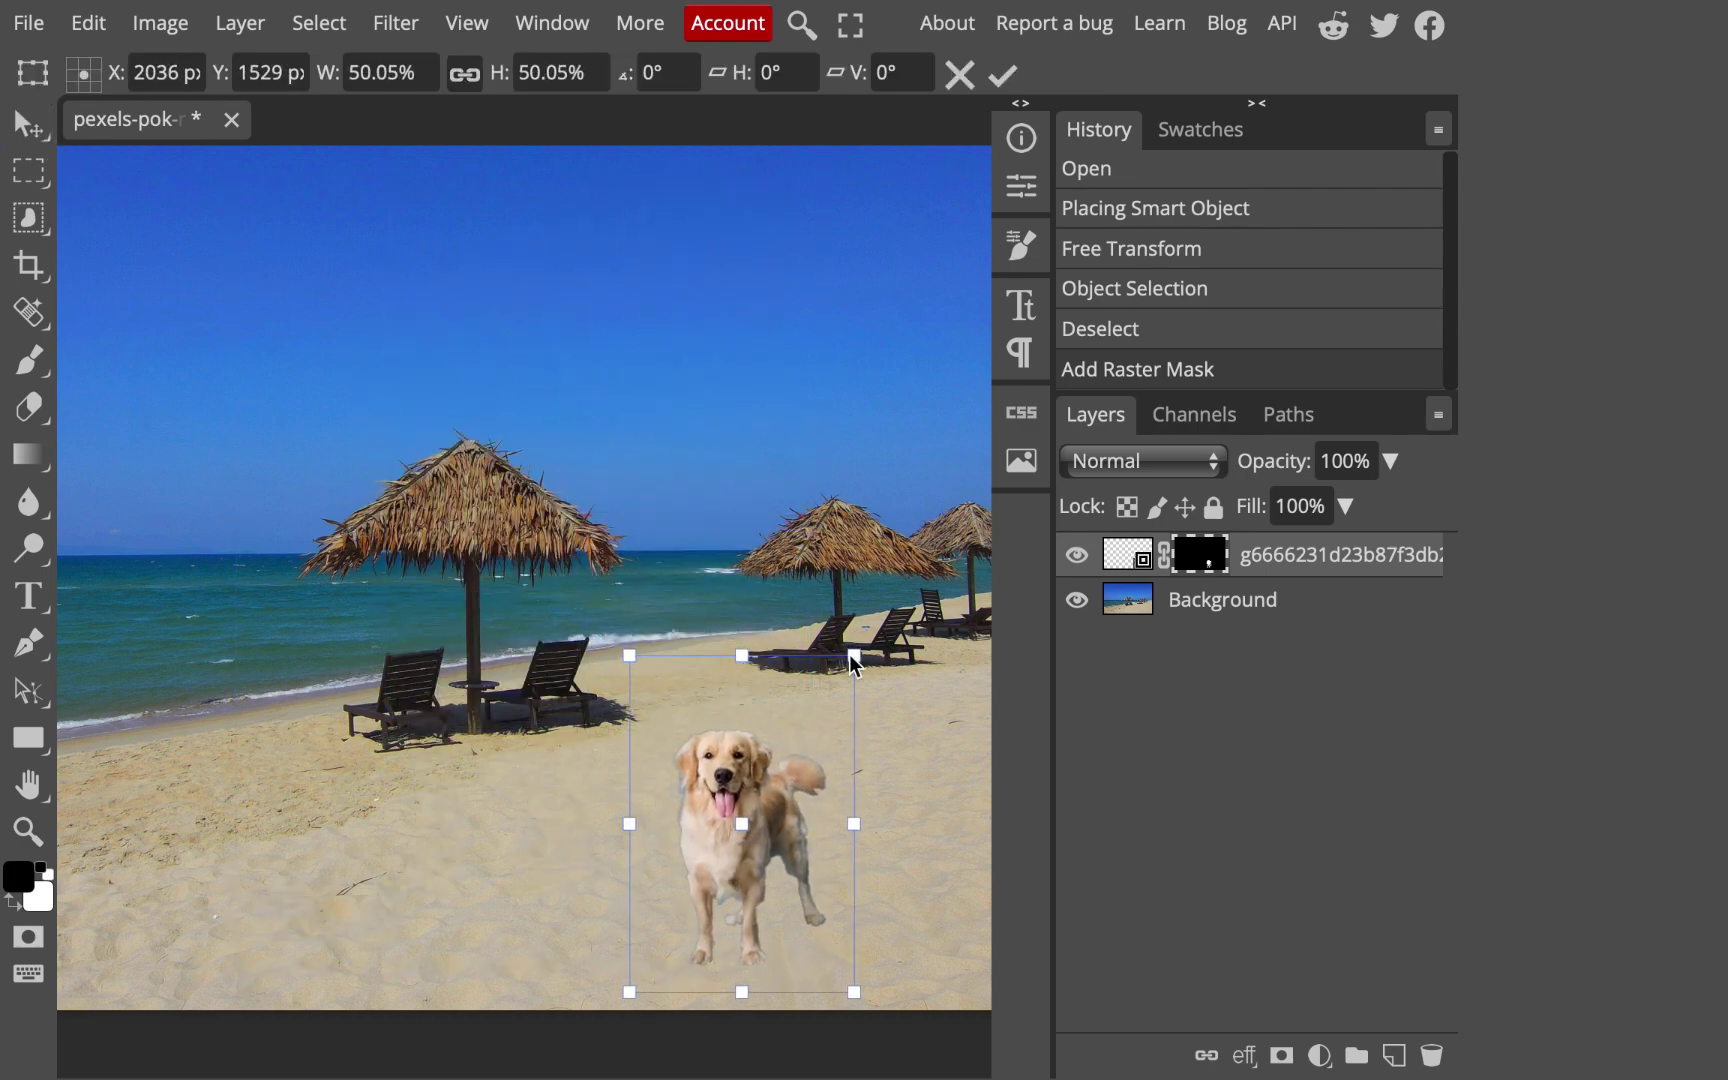
drag(855, 655, 806, 721)
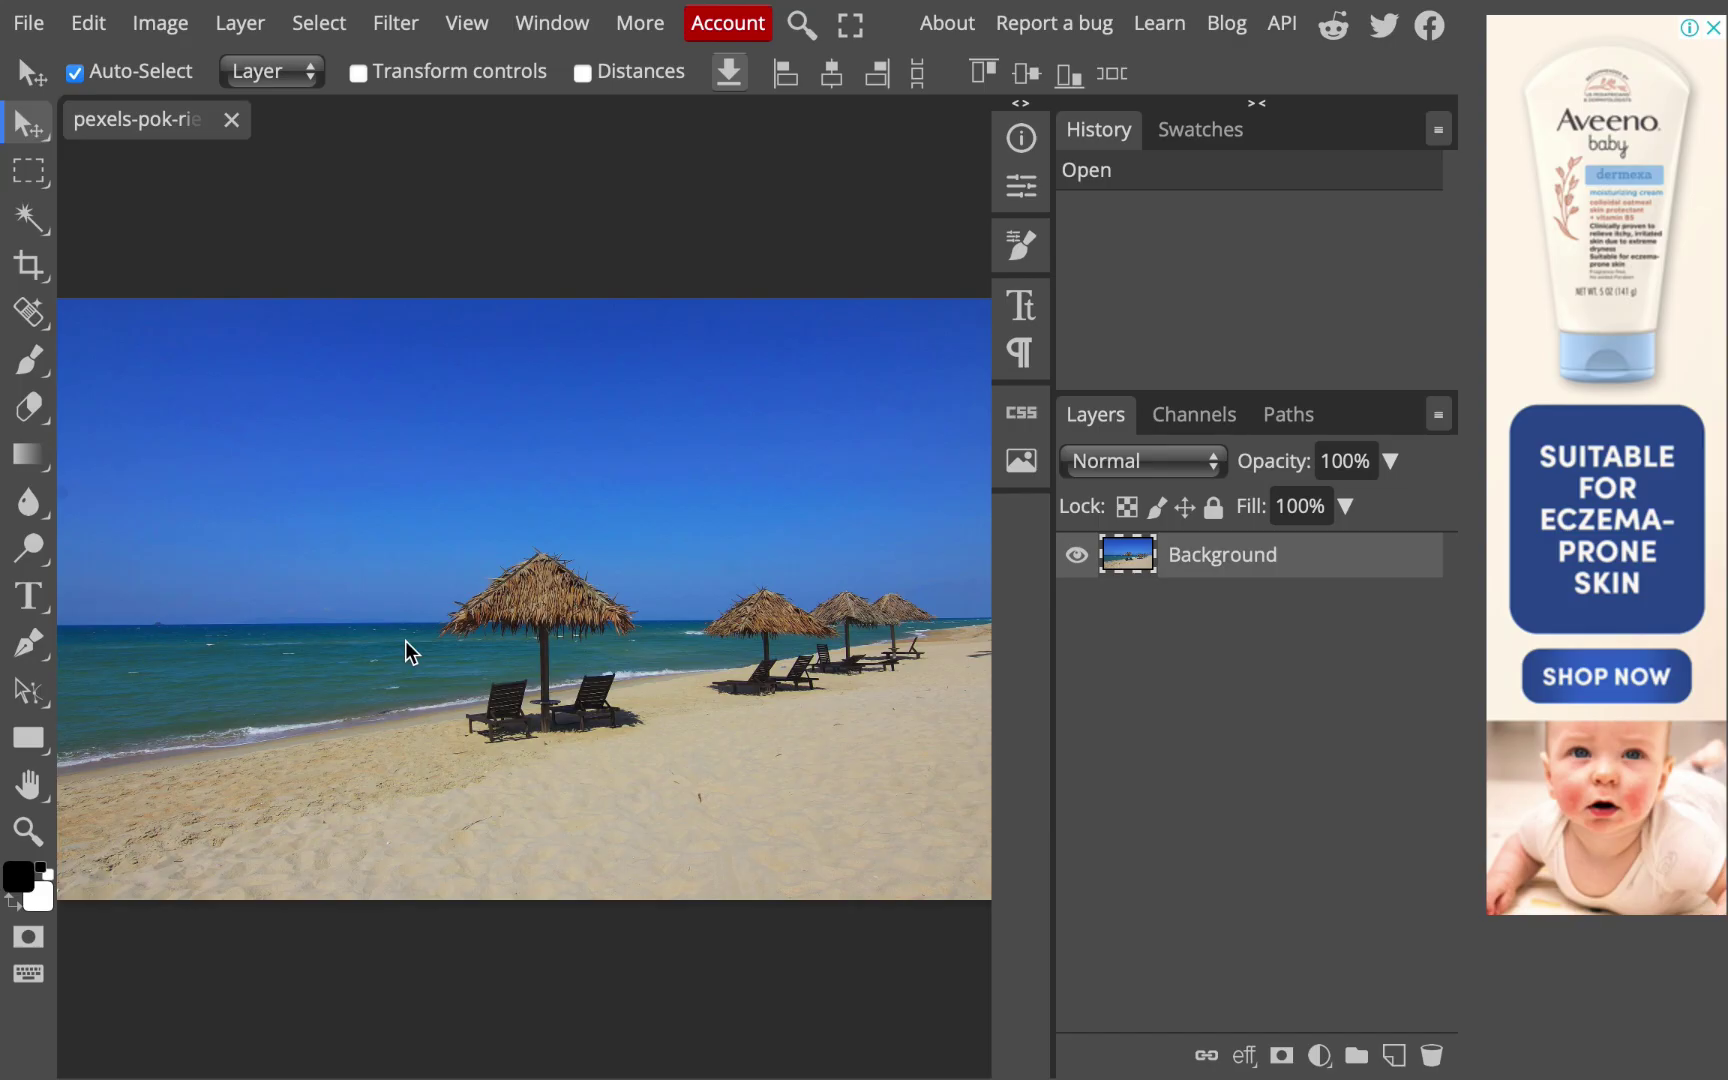
- Search the Gallery for 'dog running' photos and browse the results
click(1021, 461)
click(757, 195)
text(dog running)
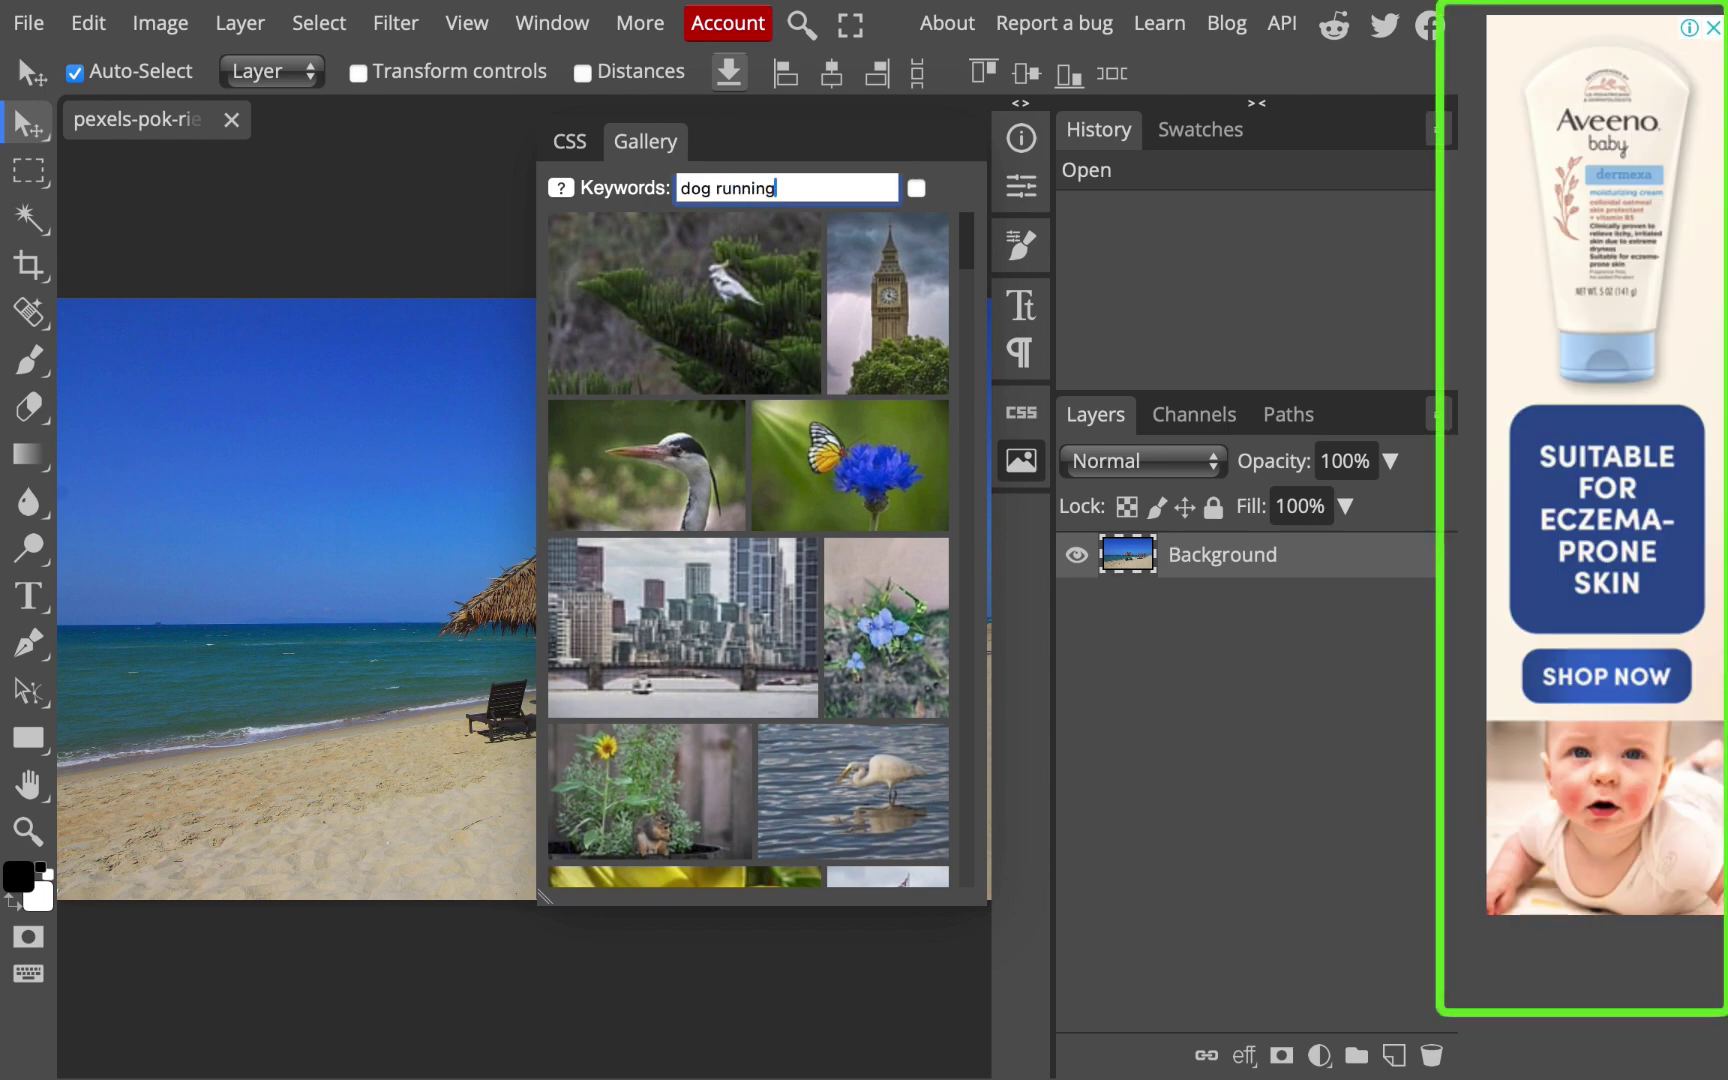
key(Return)
scroll(675, 510, down, 1)
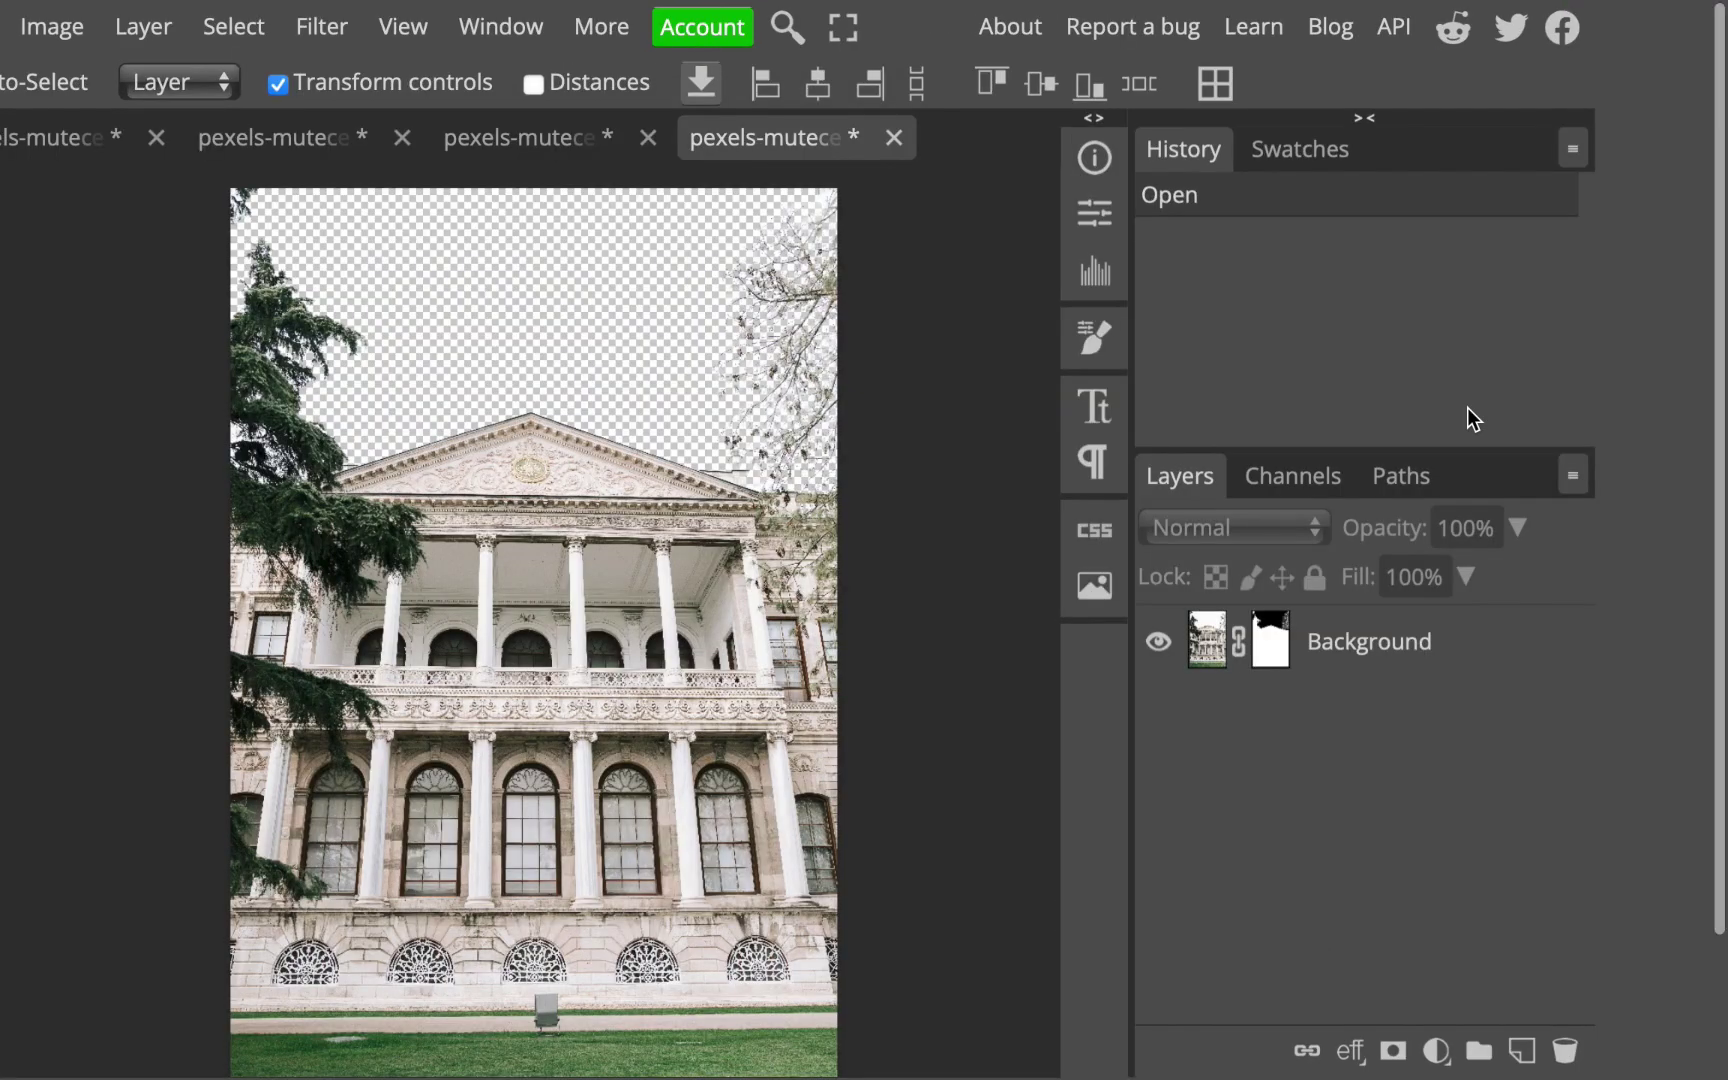
- Show the Go Premium pricing plans from the Account panel
click(697, 28)
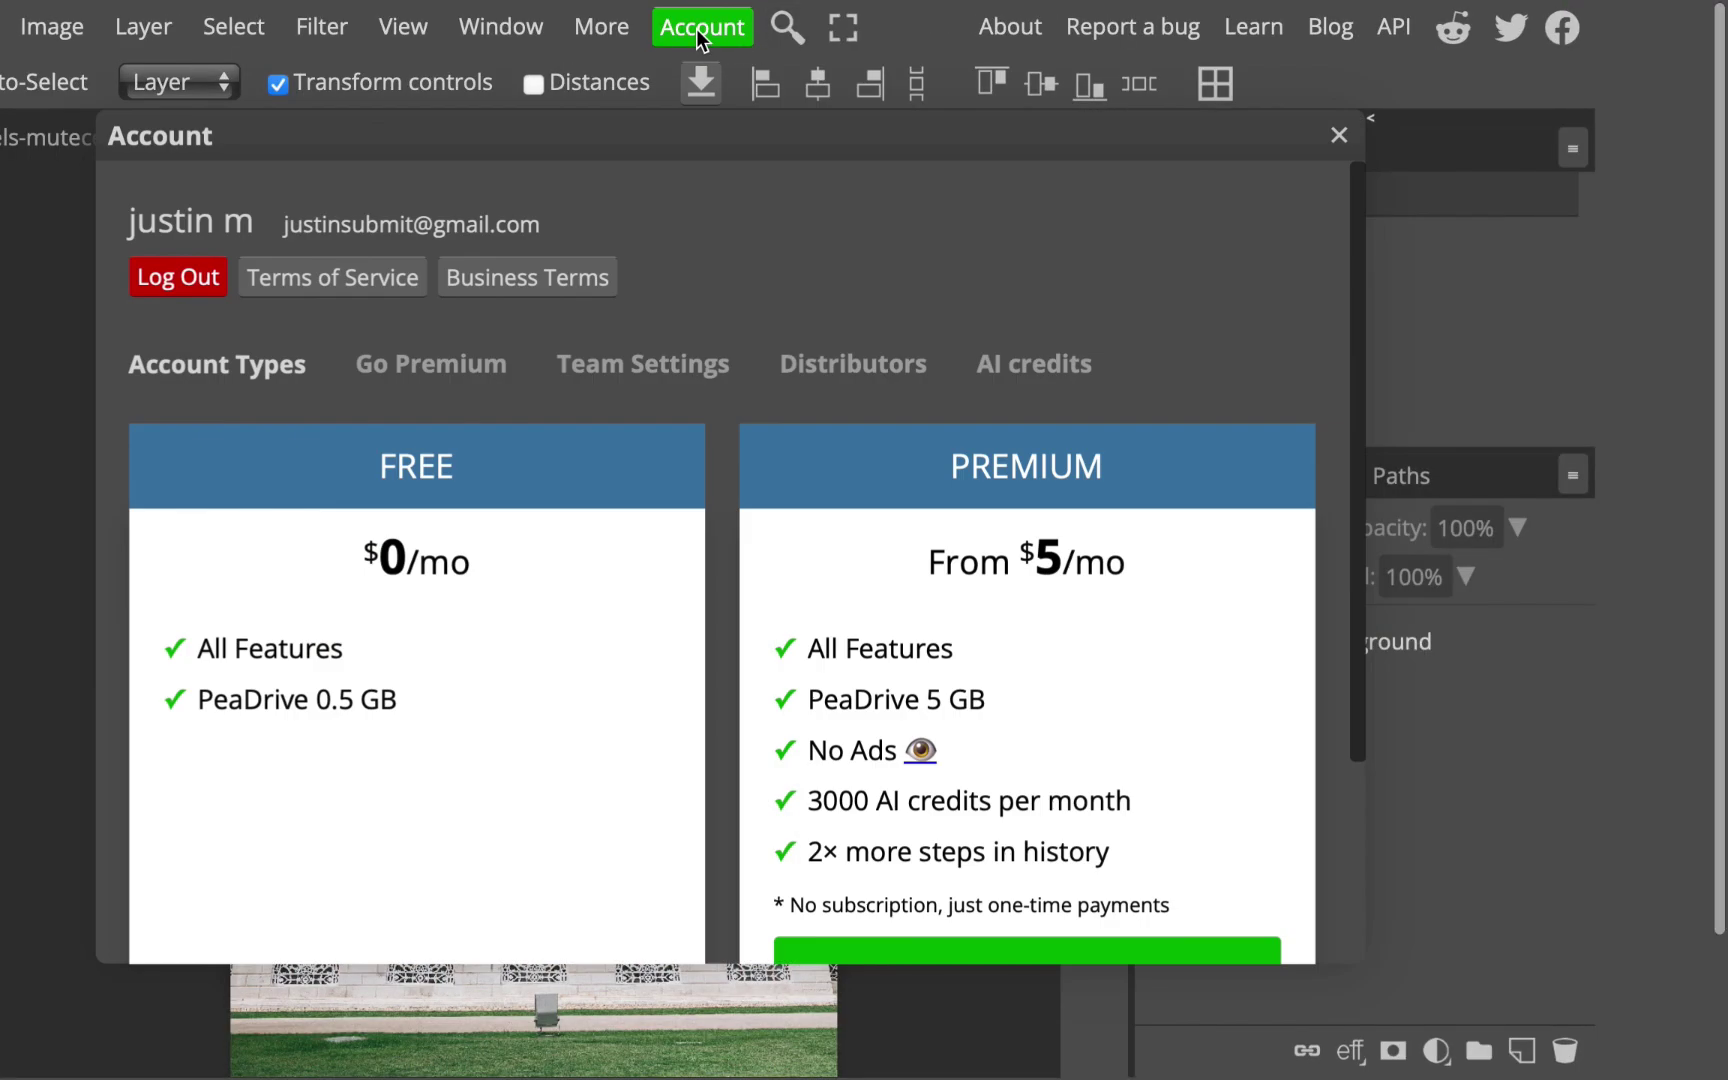
scroll(836, 462, down, 1)
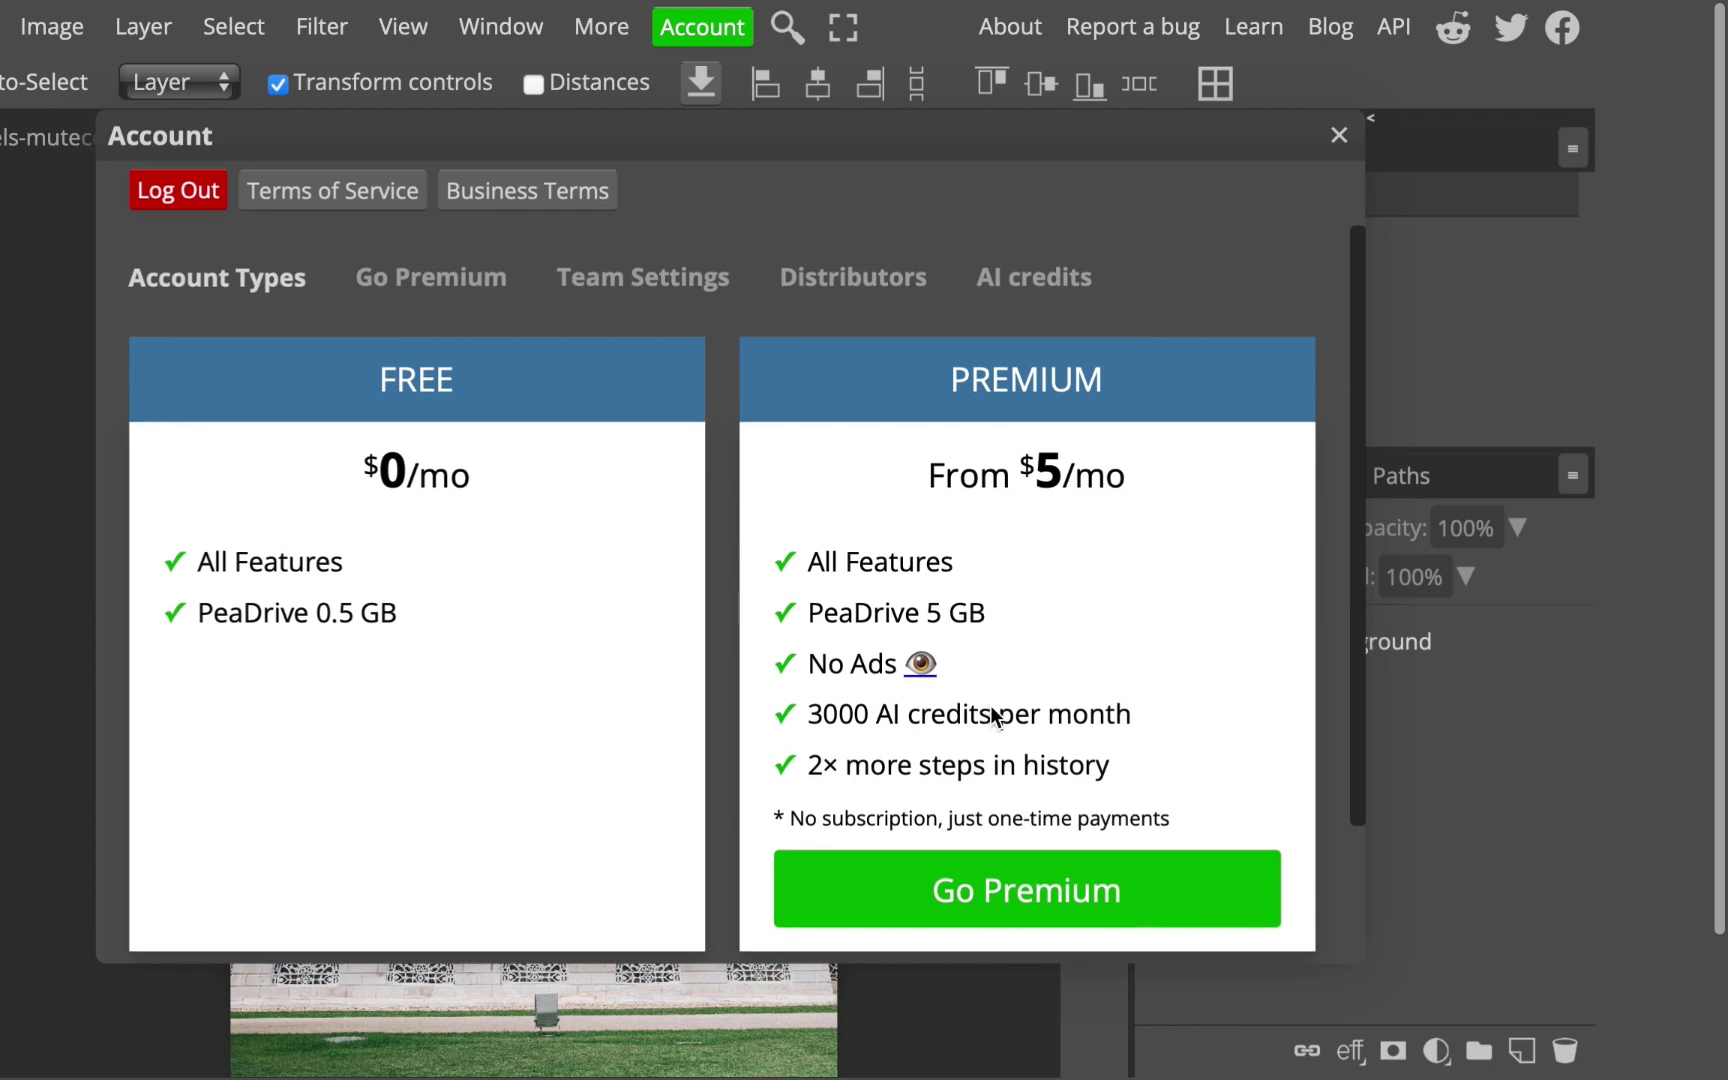
click(998, 890)
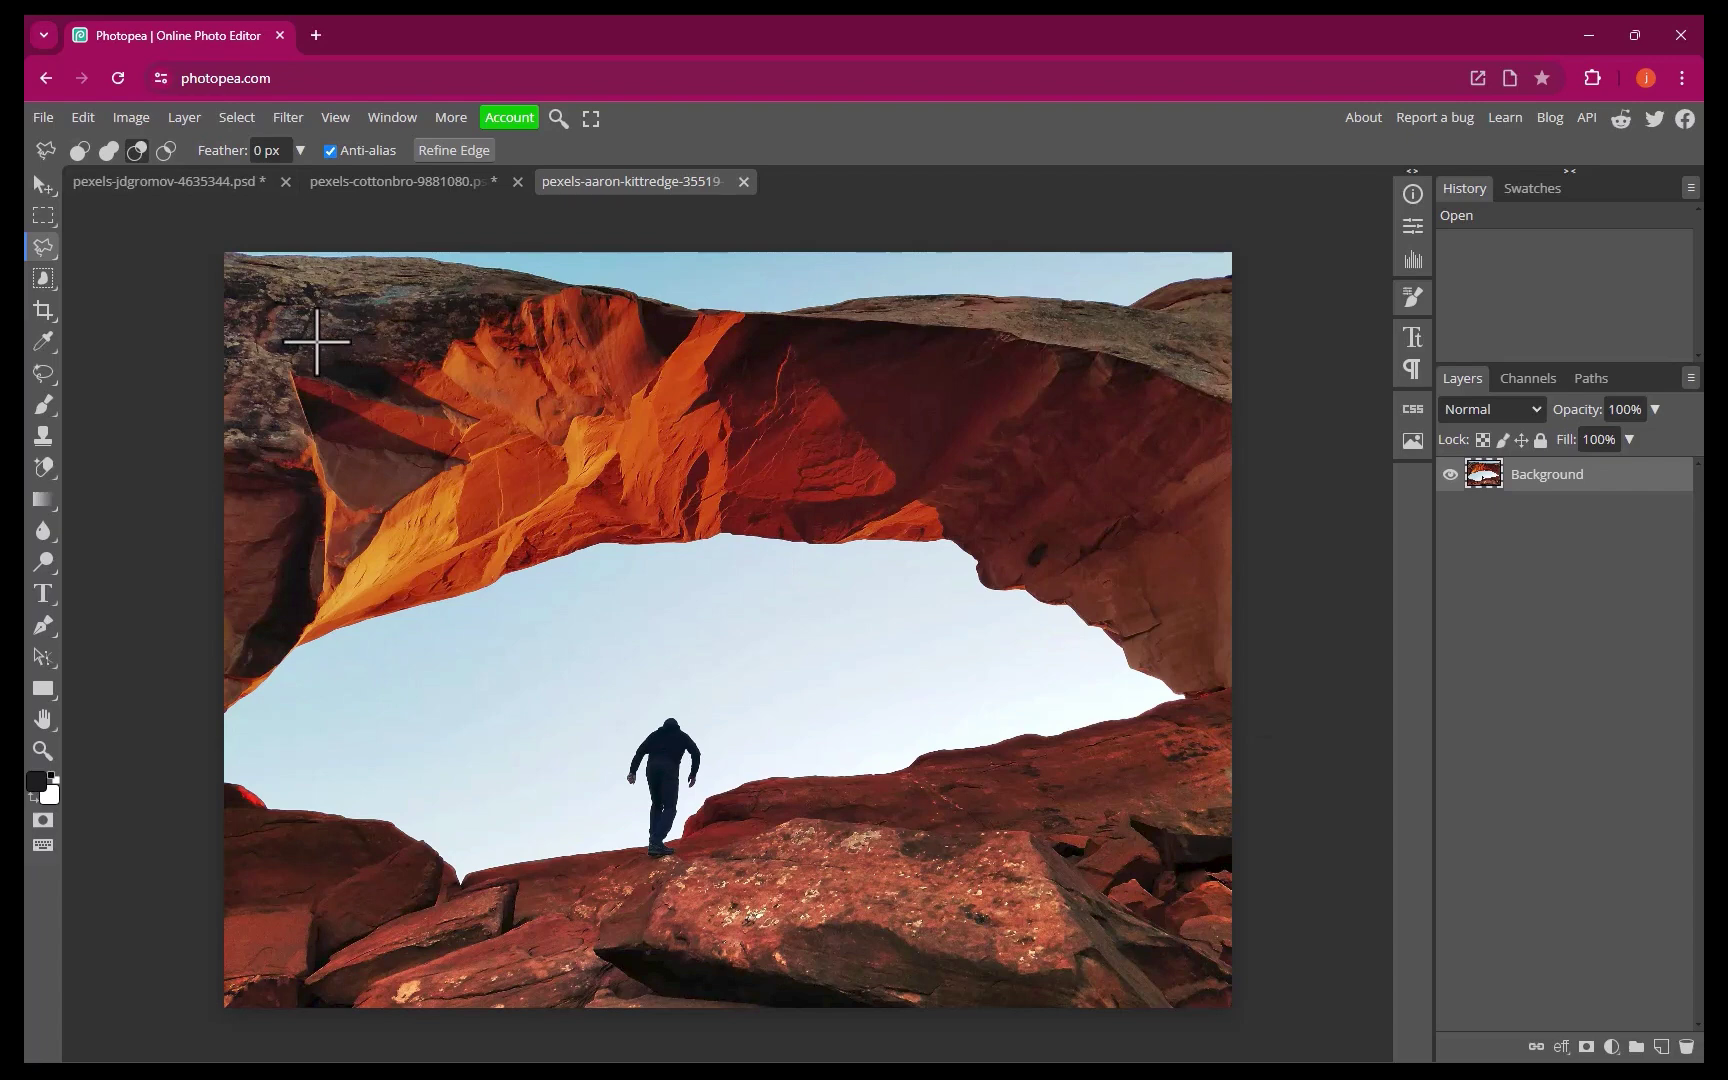
- Quick-select the sky, invert to the rocks and climber, and add a layer mask
click(43, 277)
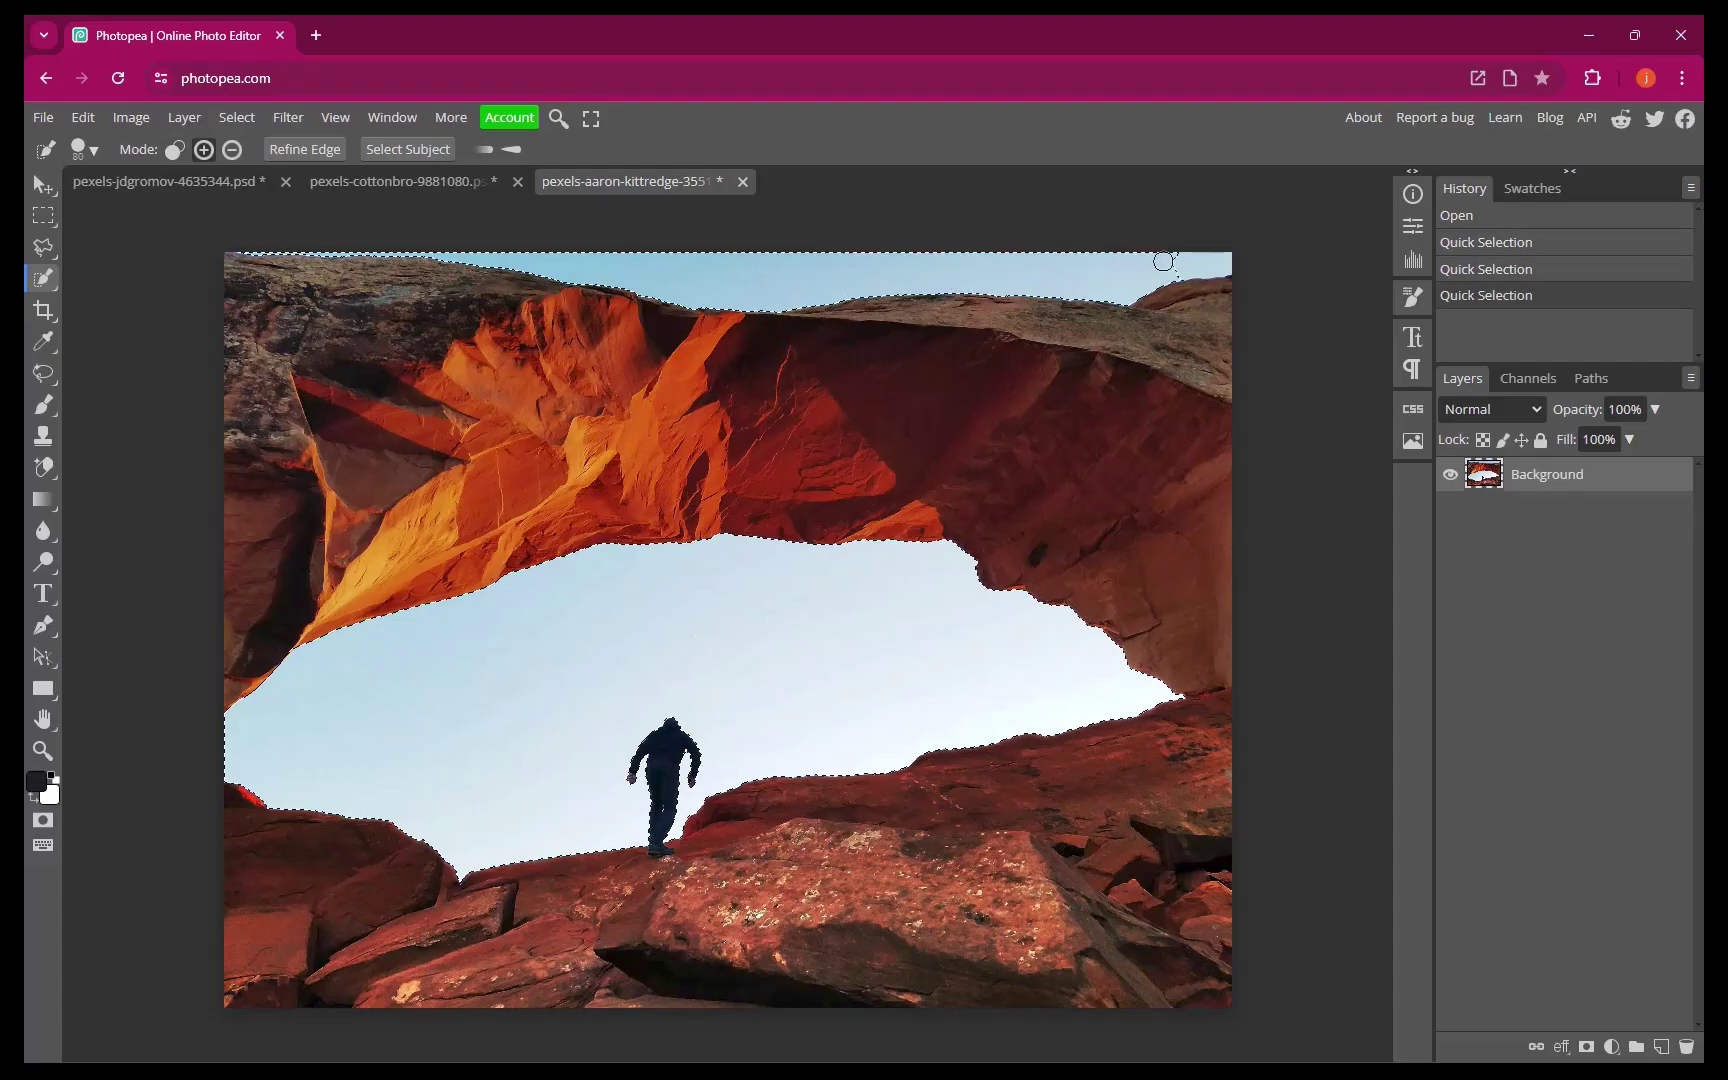
click(1168, 260)
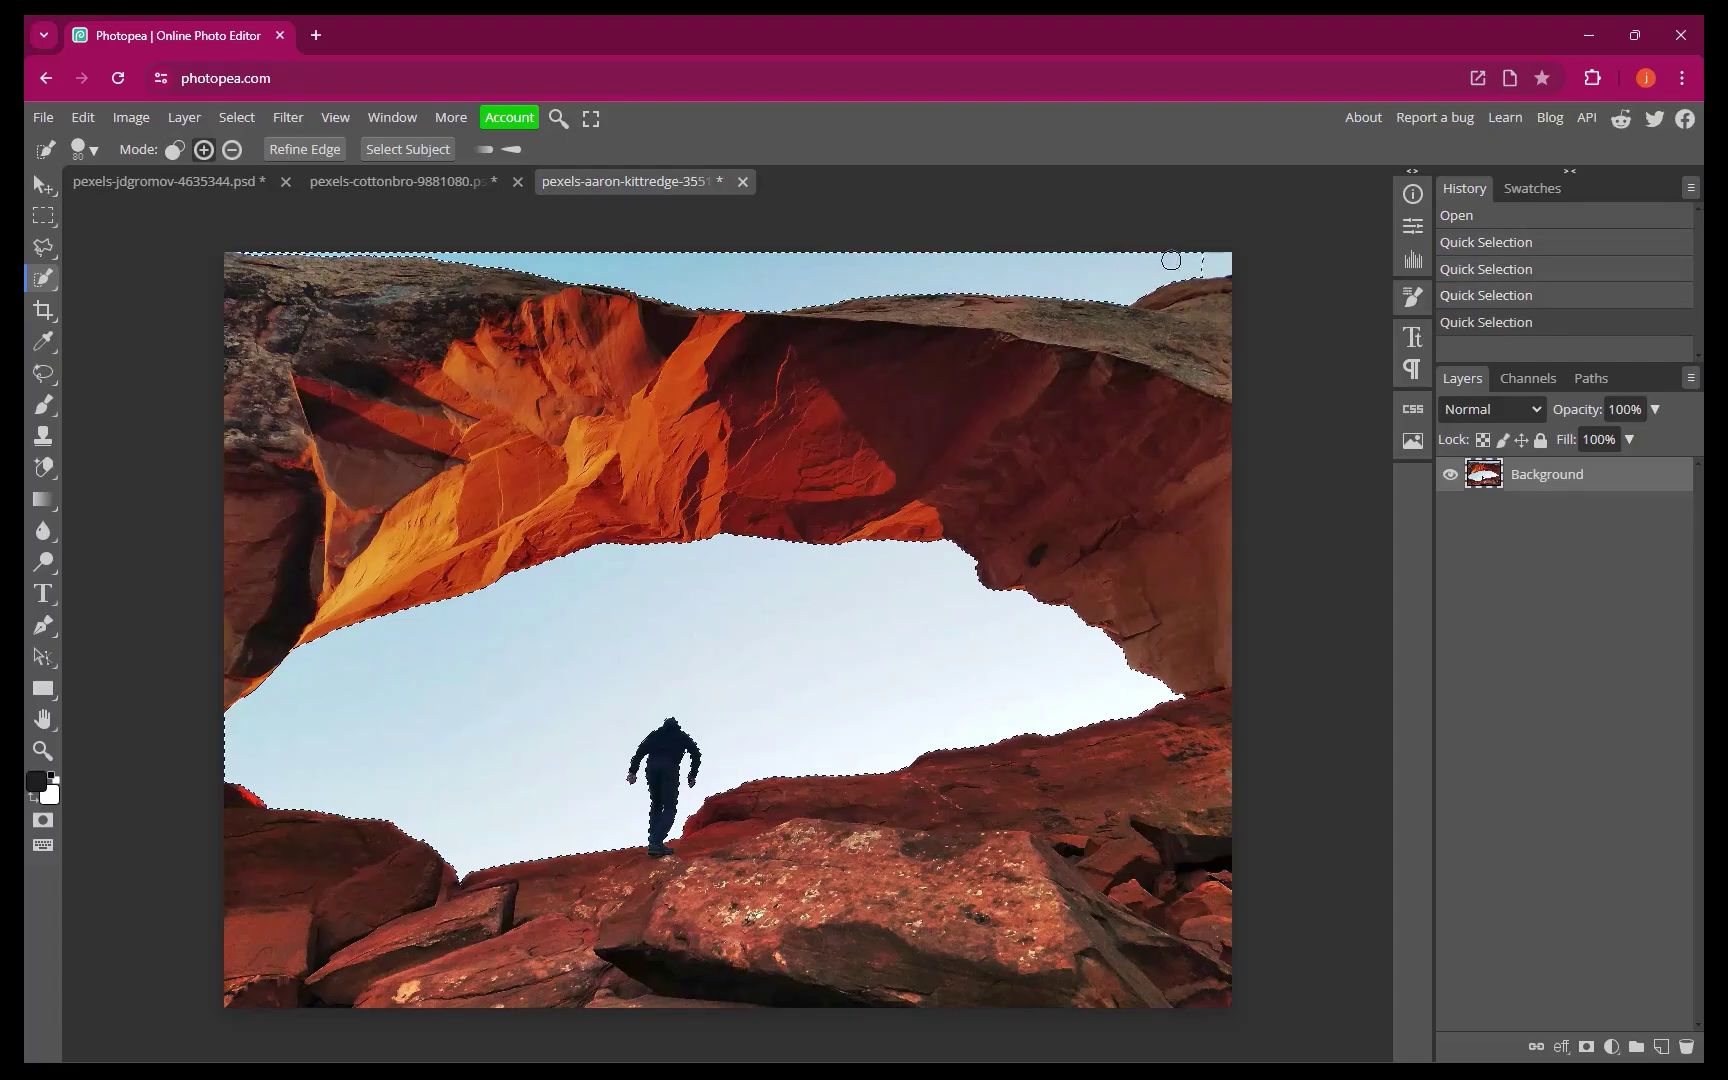
click(1220, 258)
click(236, 117)
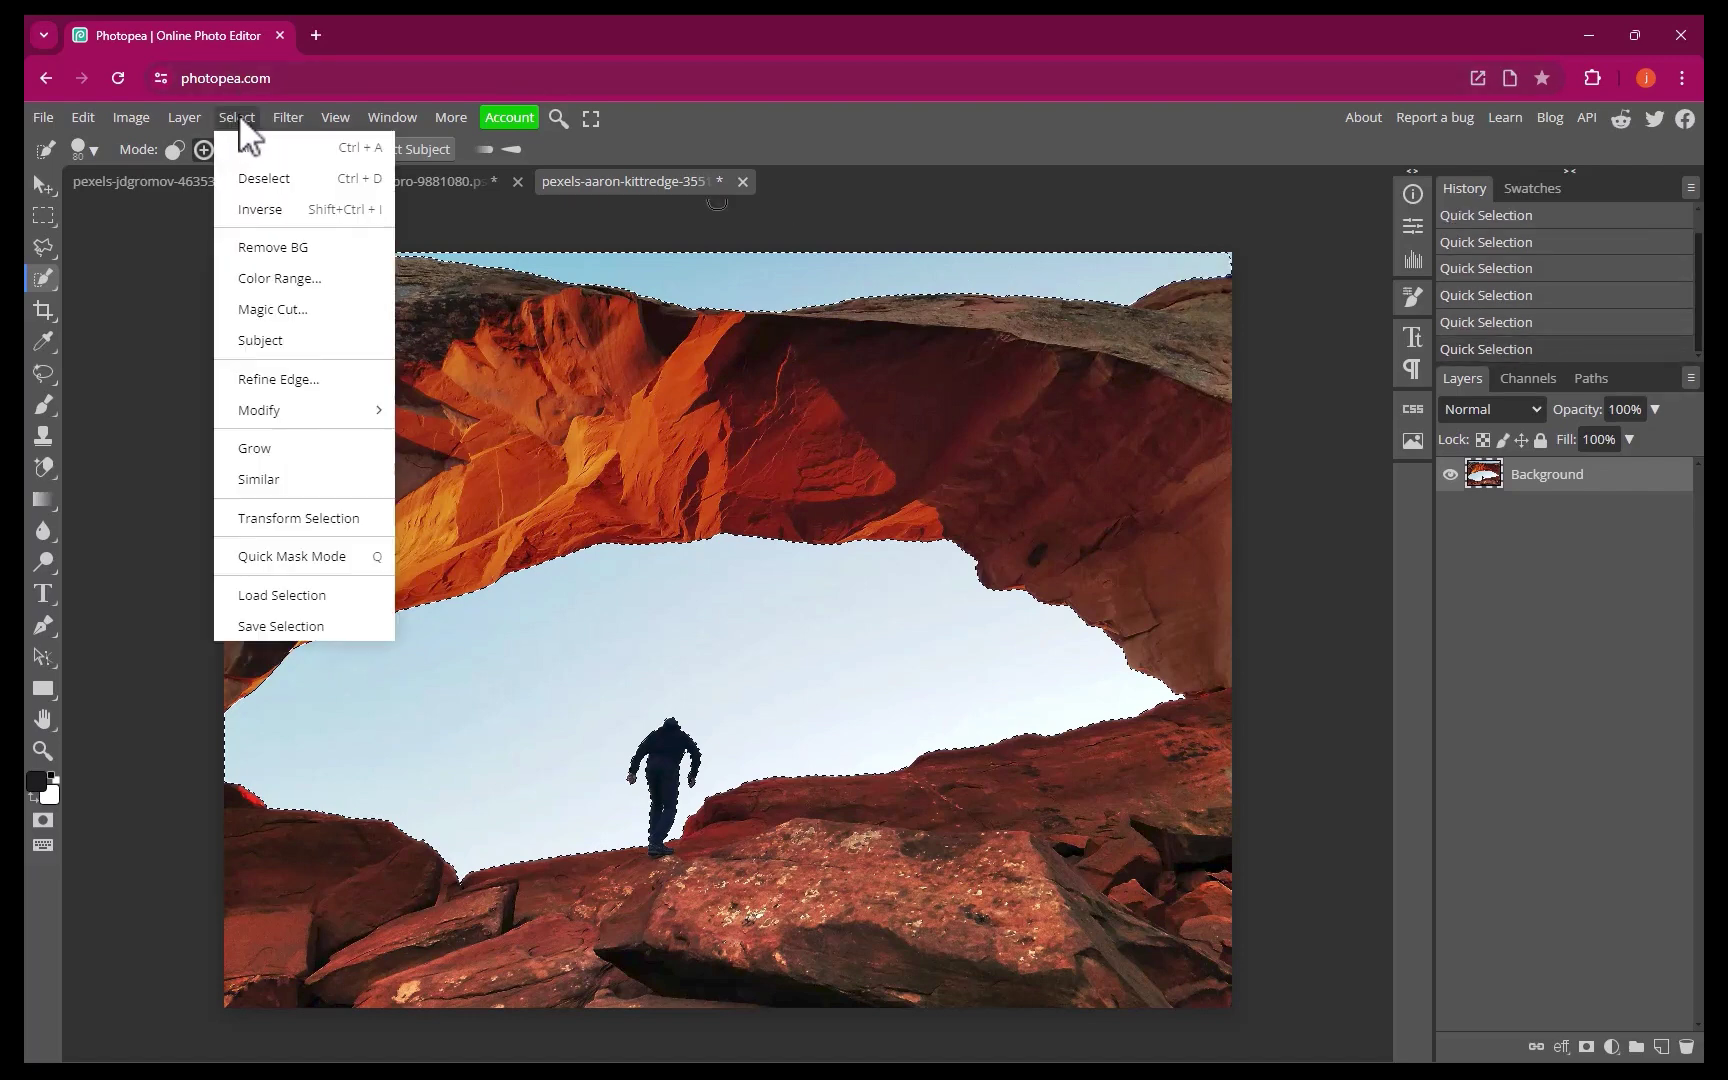
click(259, 209)
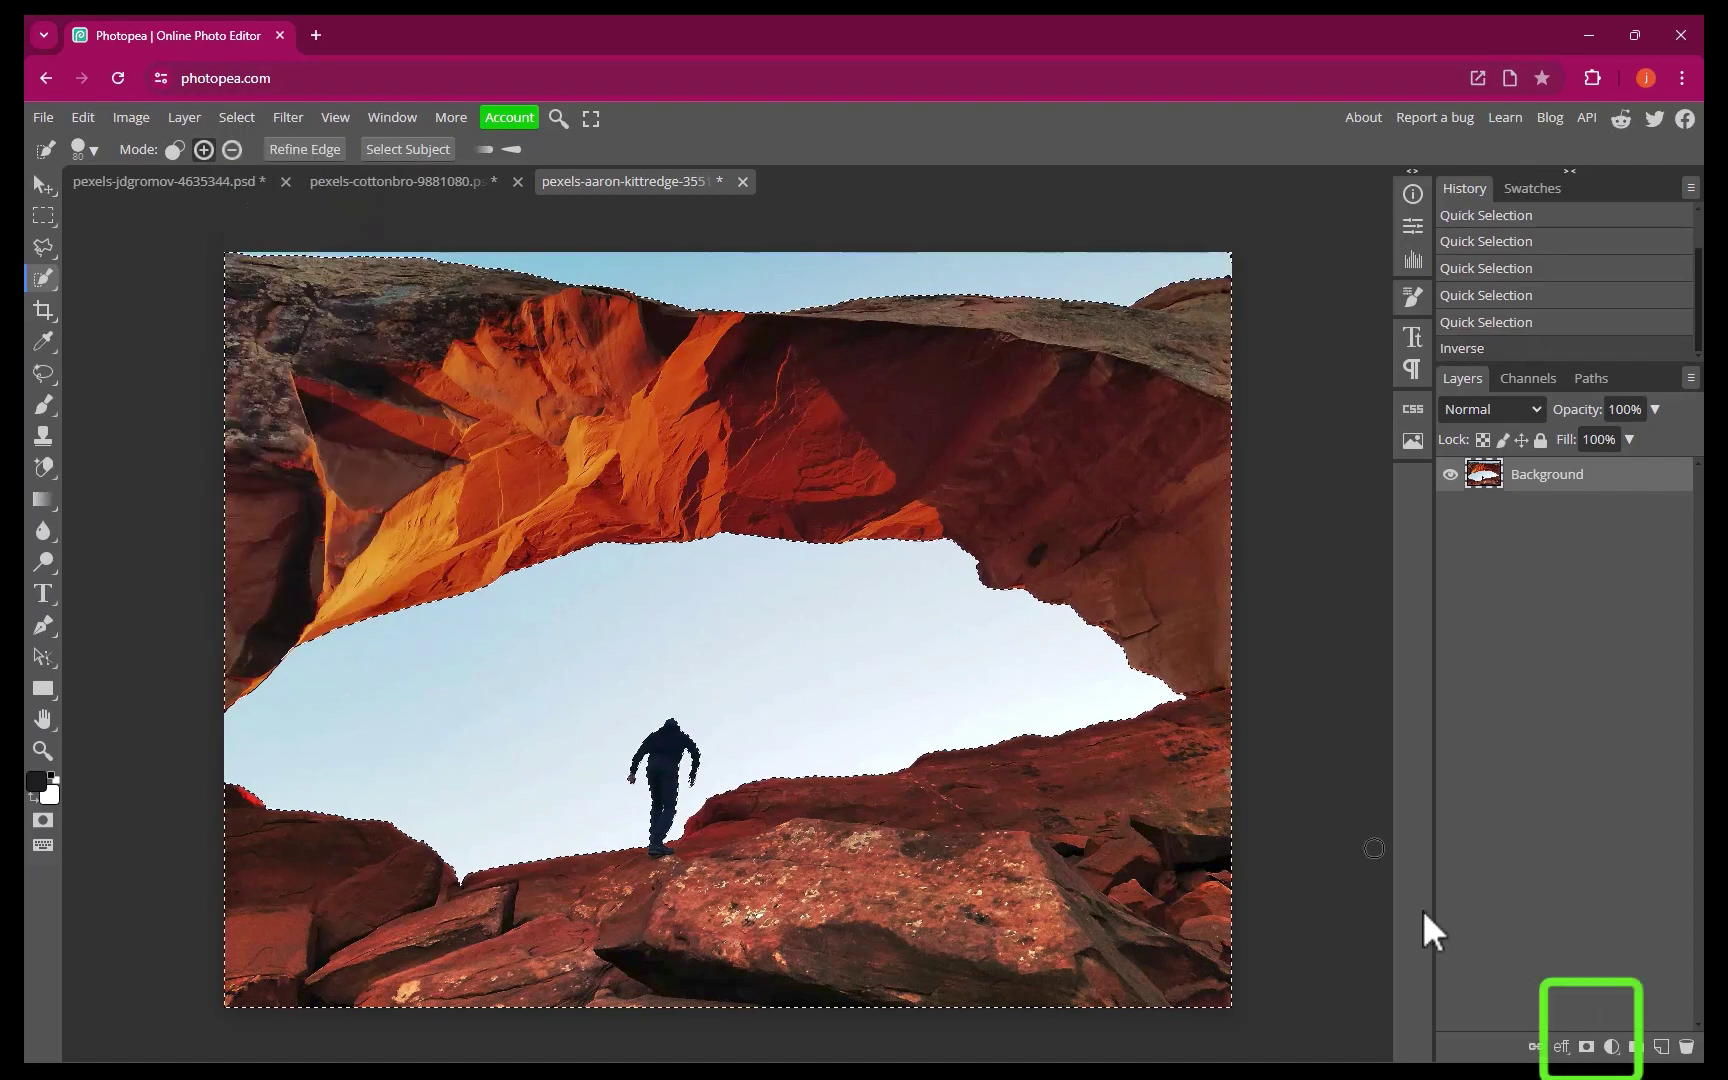
click(1587, 1047)
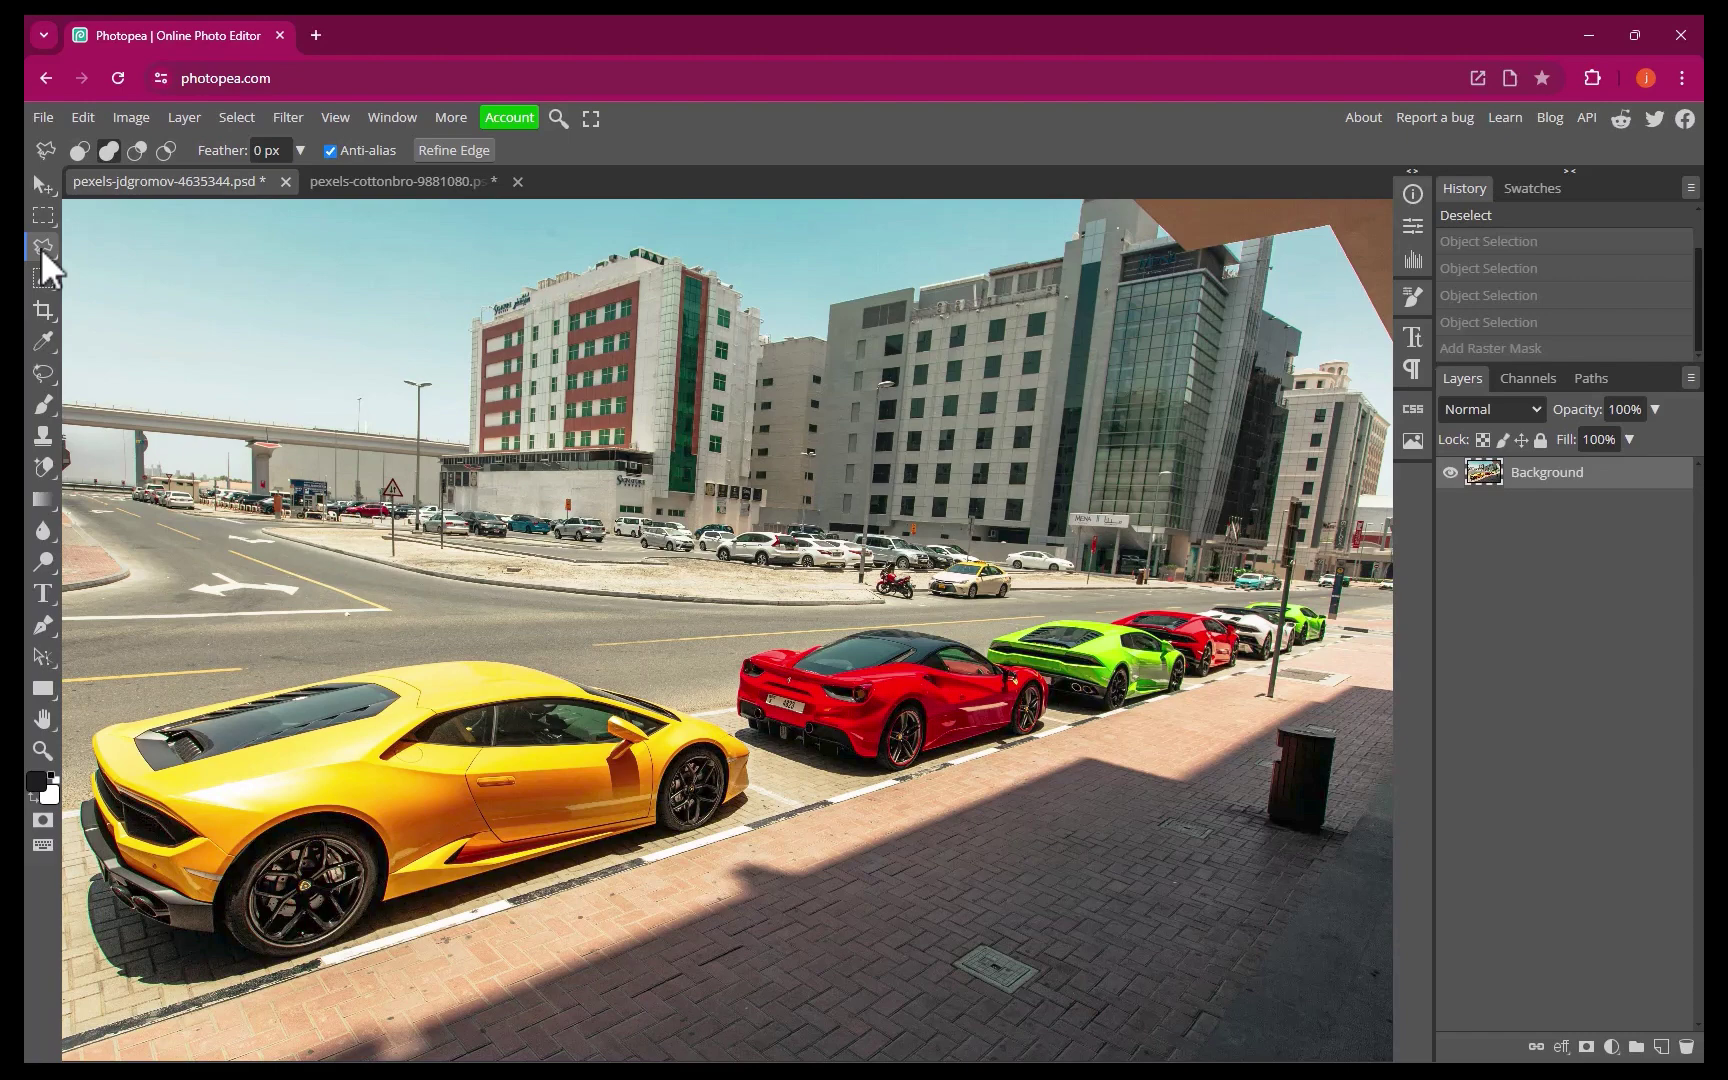
- Object-select the yellow car, then add a layer mask and a vector mask
click(46, 278)
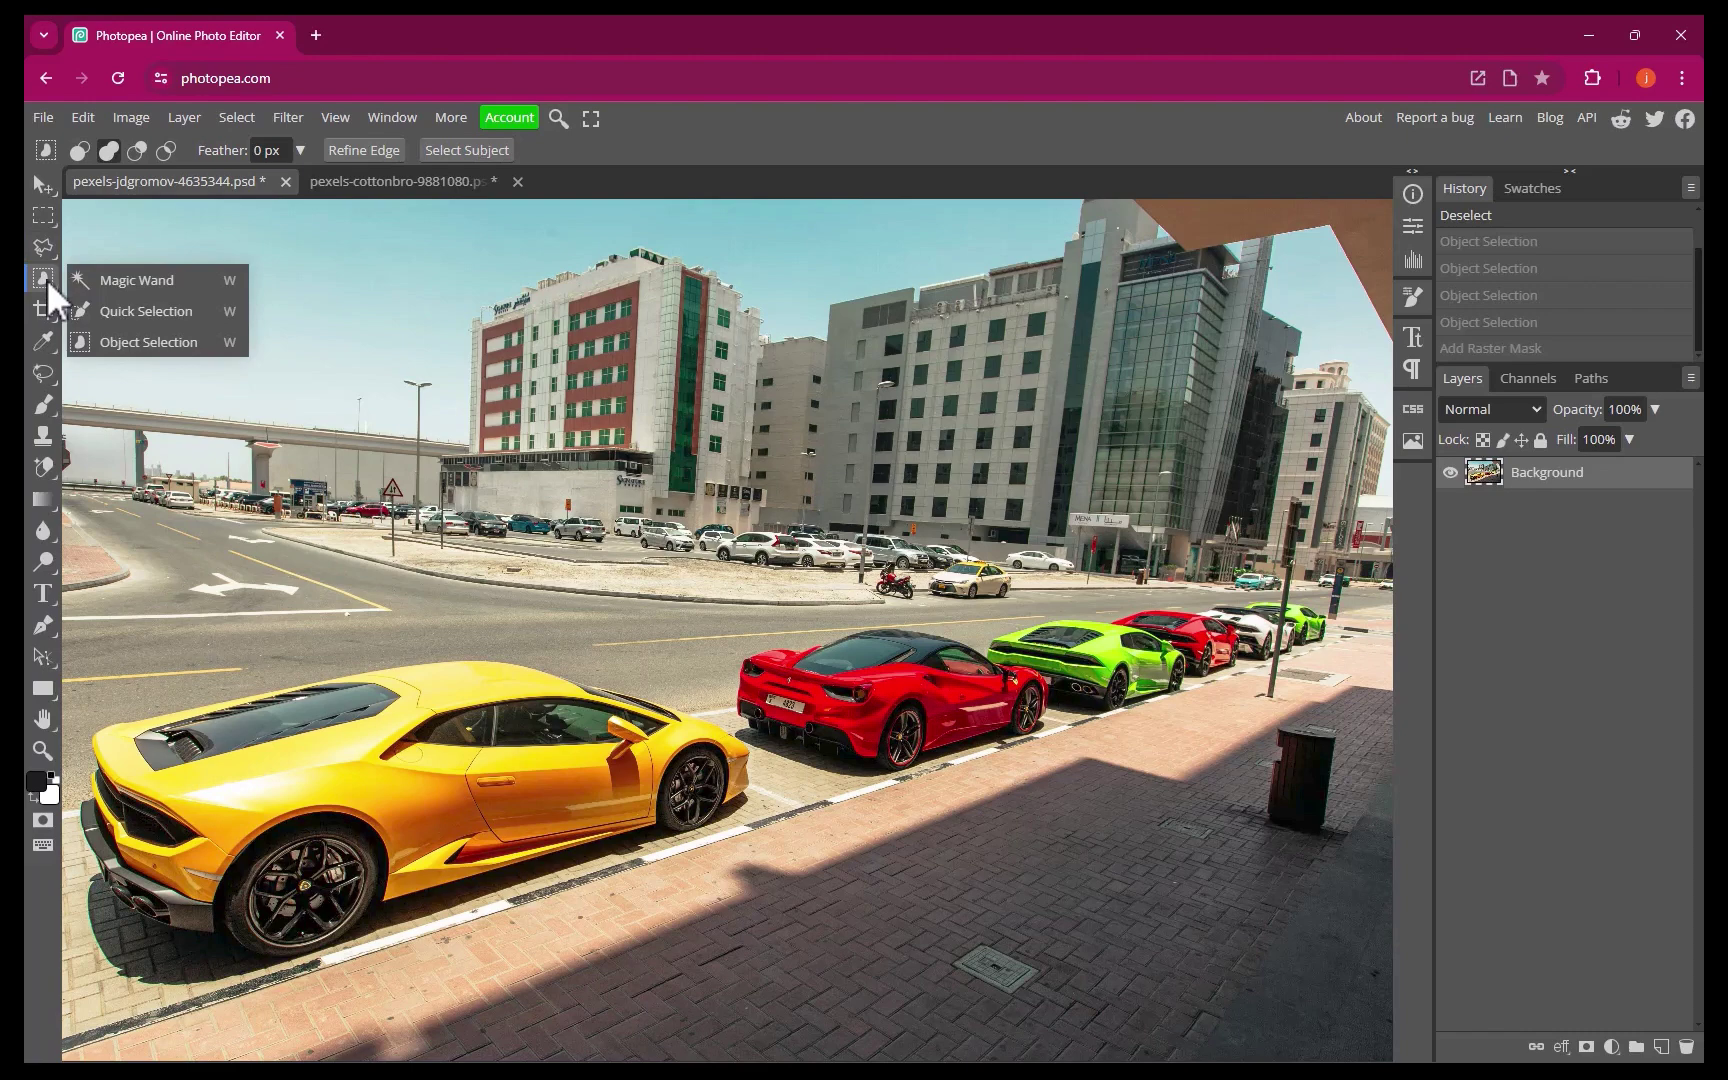
click(122, 342)
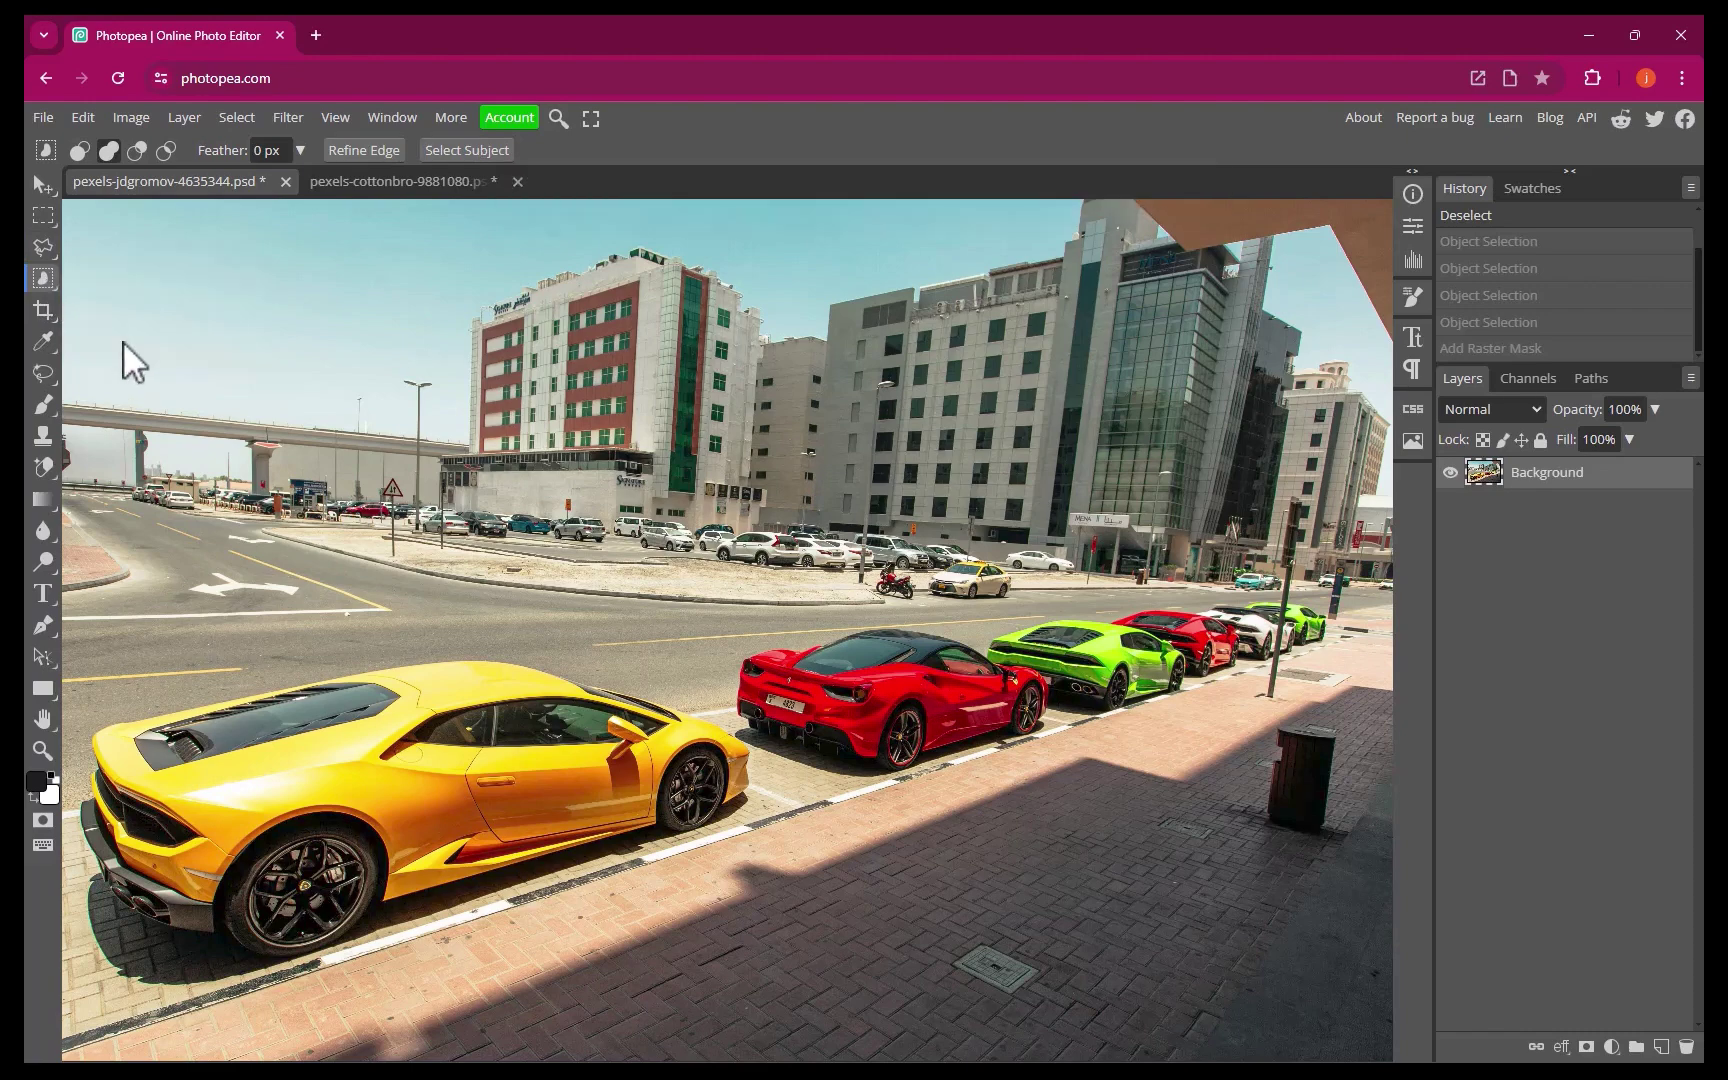
mouse_move(79, 506)
mouse_down()
mouse_move(365, 775)
mouse_move(648, 891)
mouse_move(778, 999)
mouse_up()
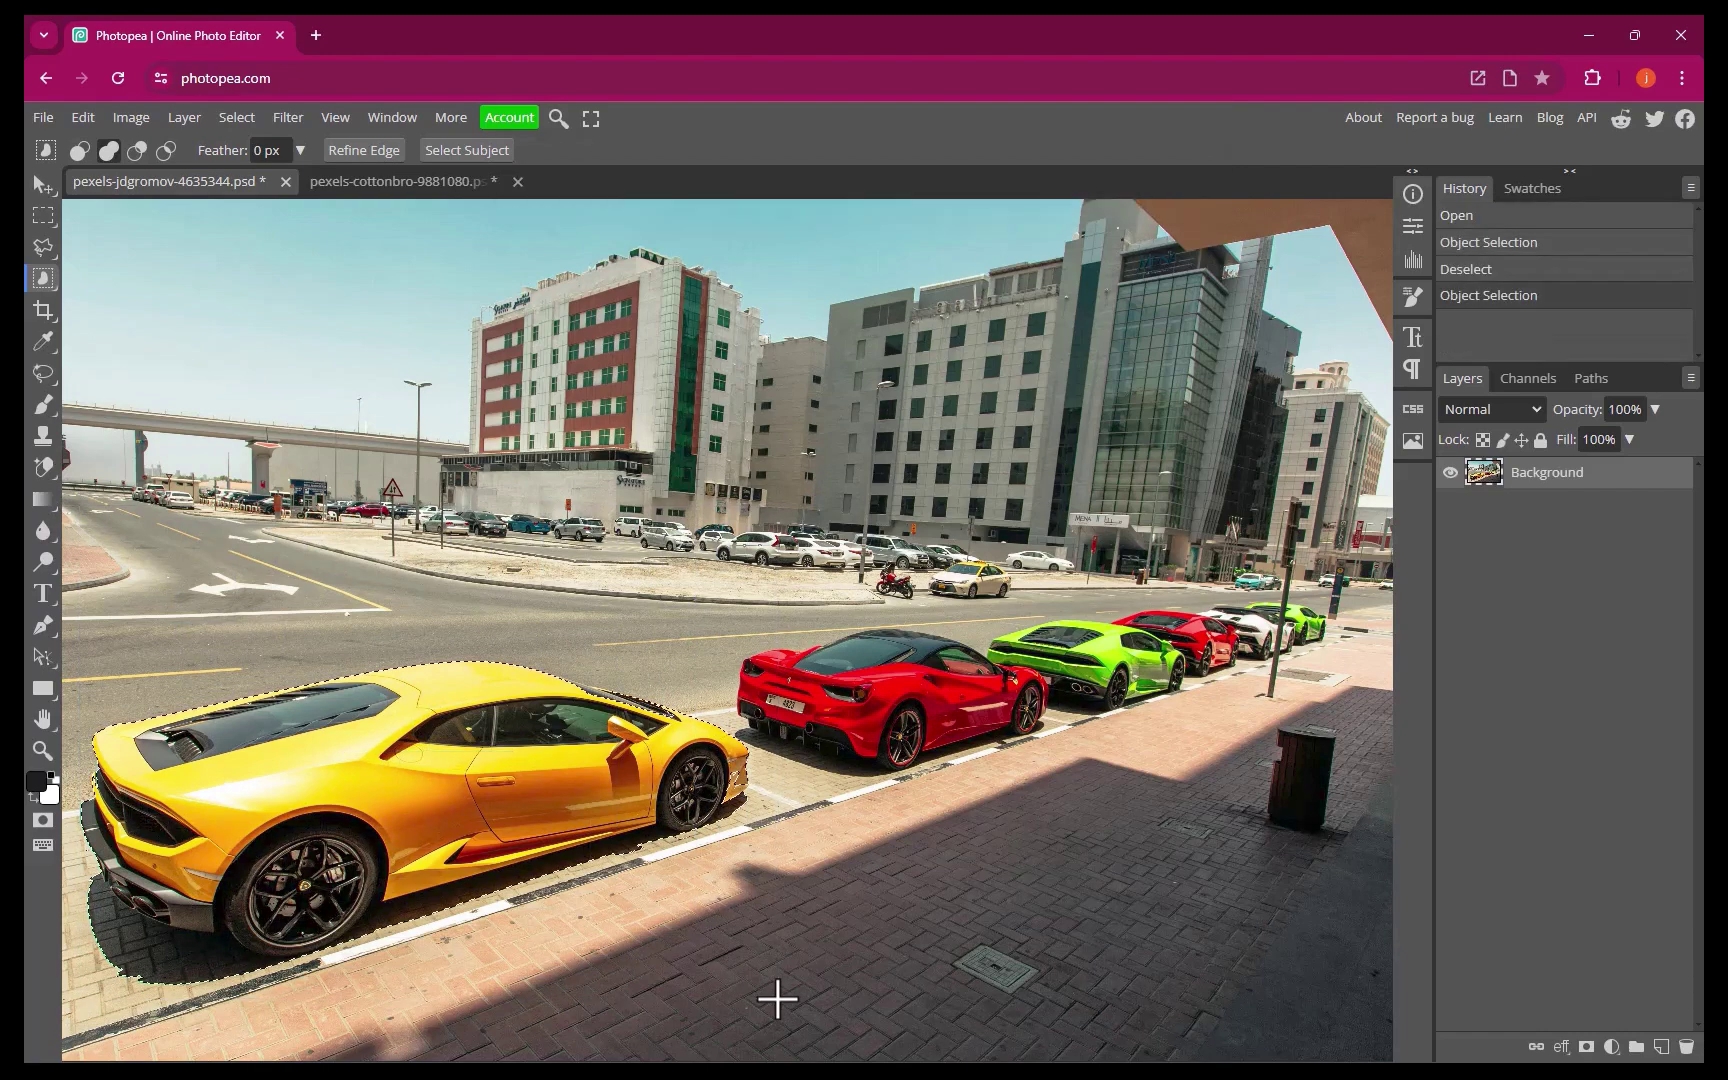
click(1587, 1047)
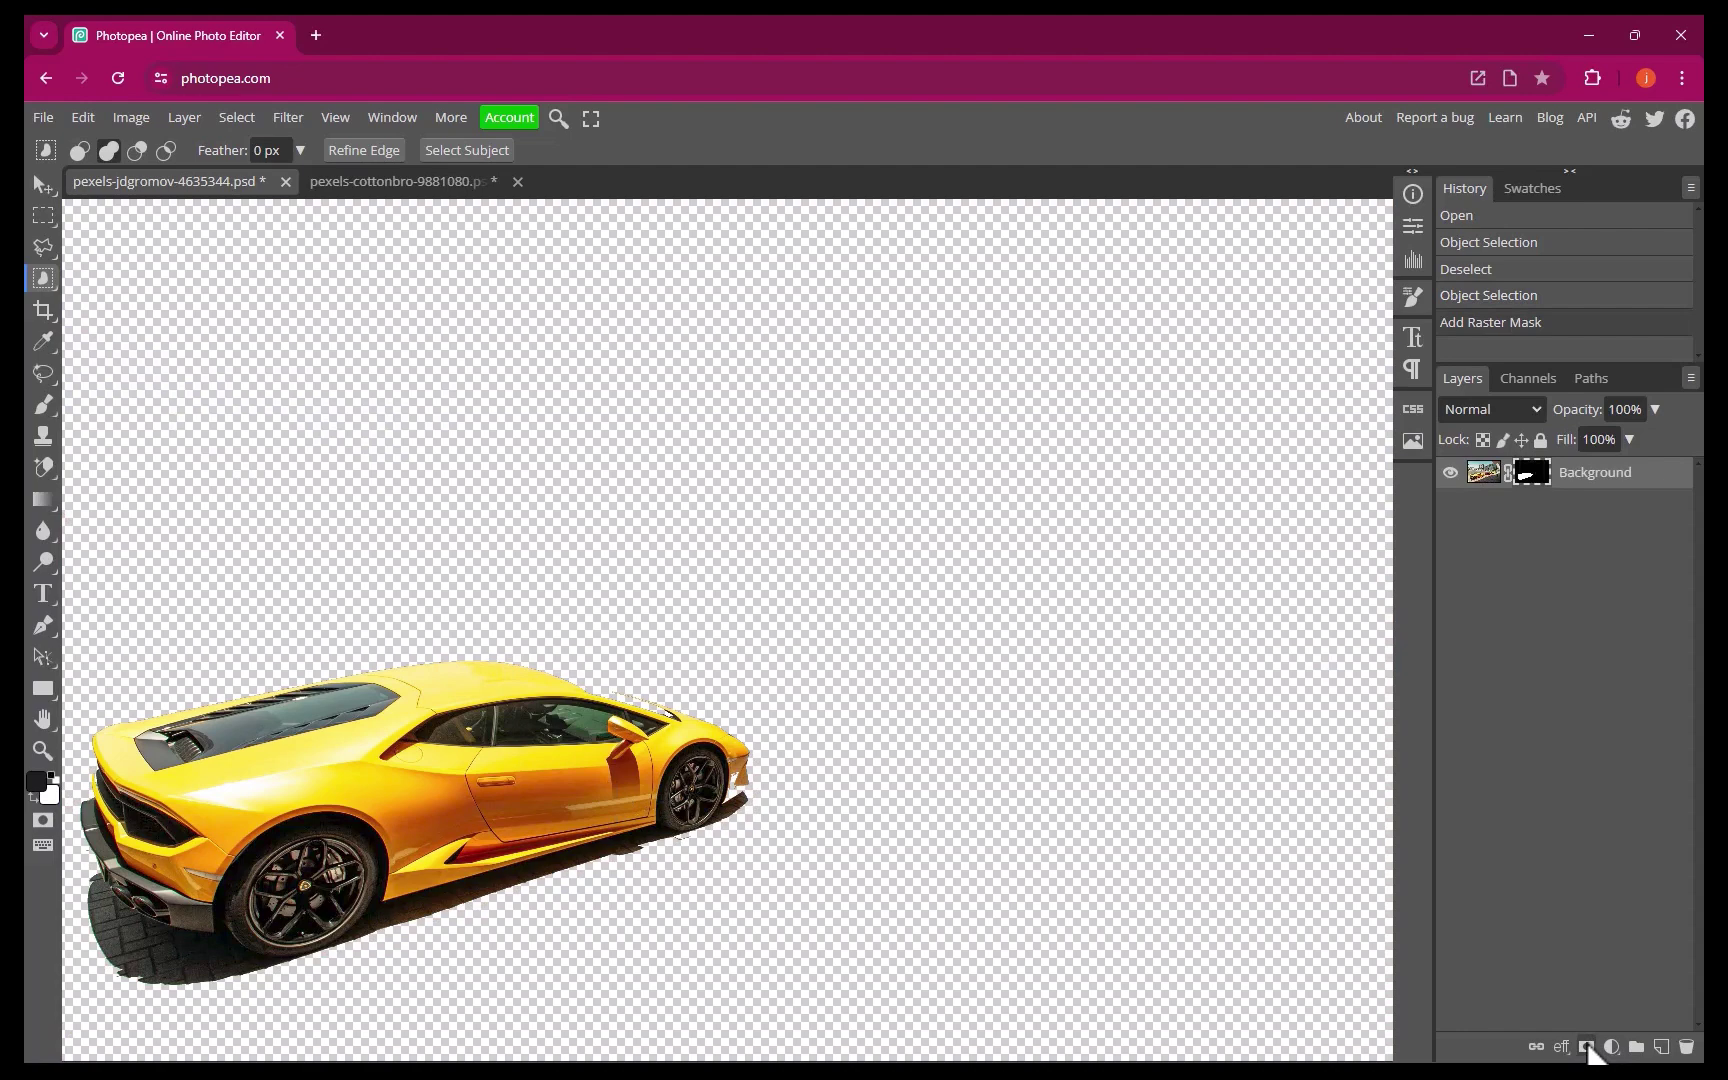
click(1586, 1046)
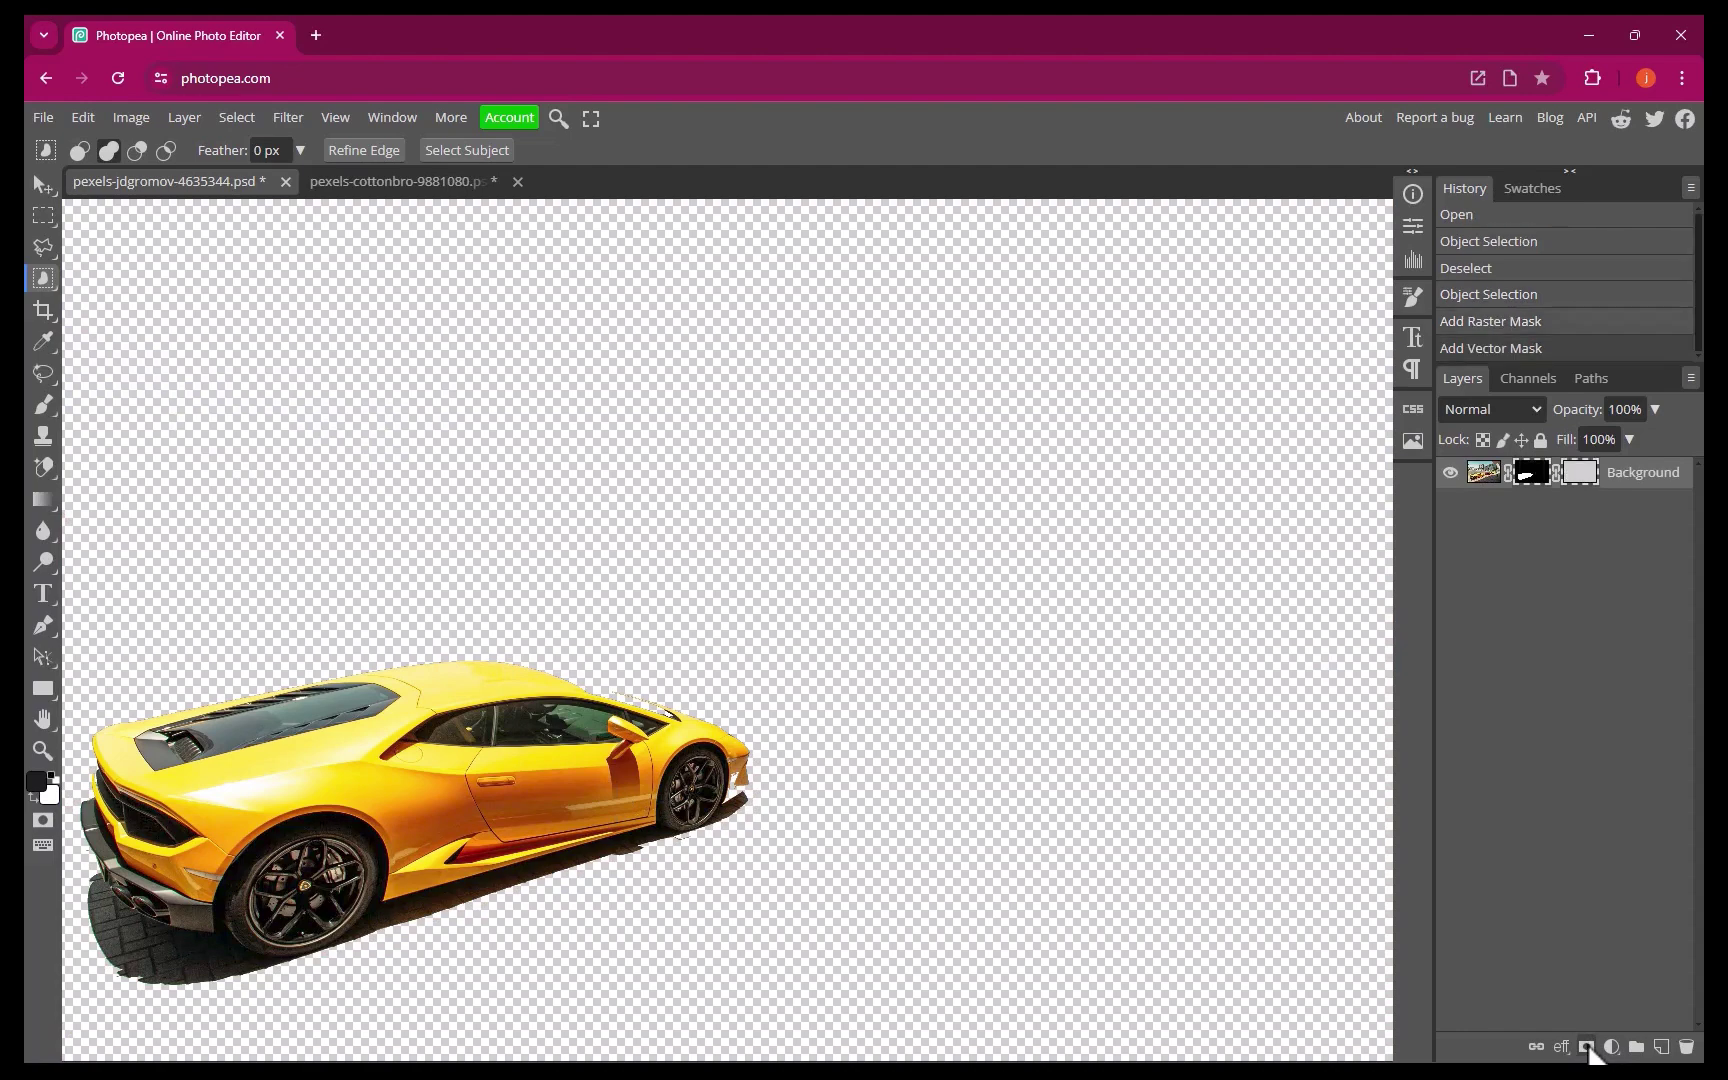
- Undo the masks and extend the car selection with the Polygonal Lasso
key(ctrl+z)
key(ctrl+z)
click(44, 246)
click(47, 244)
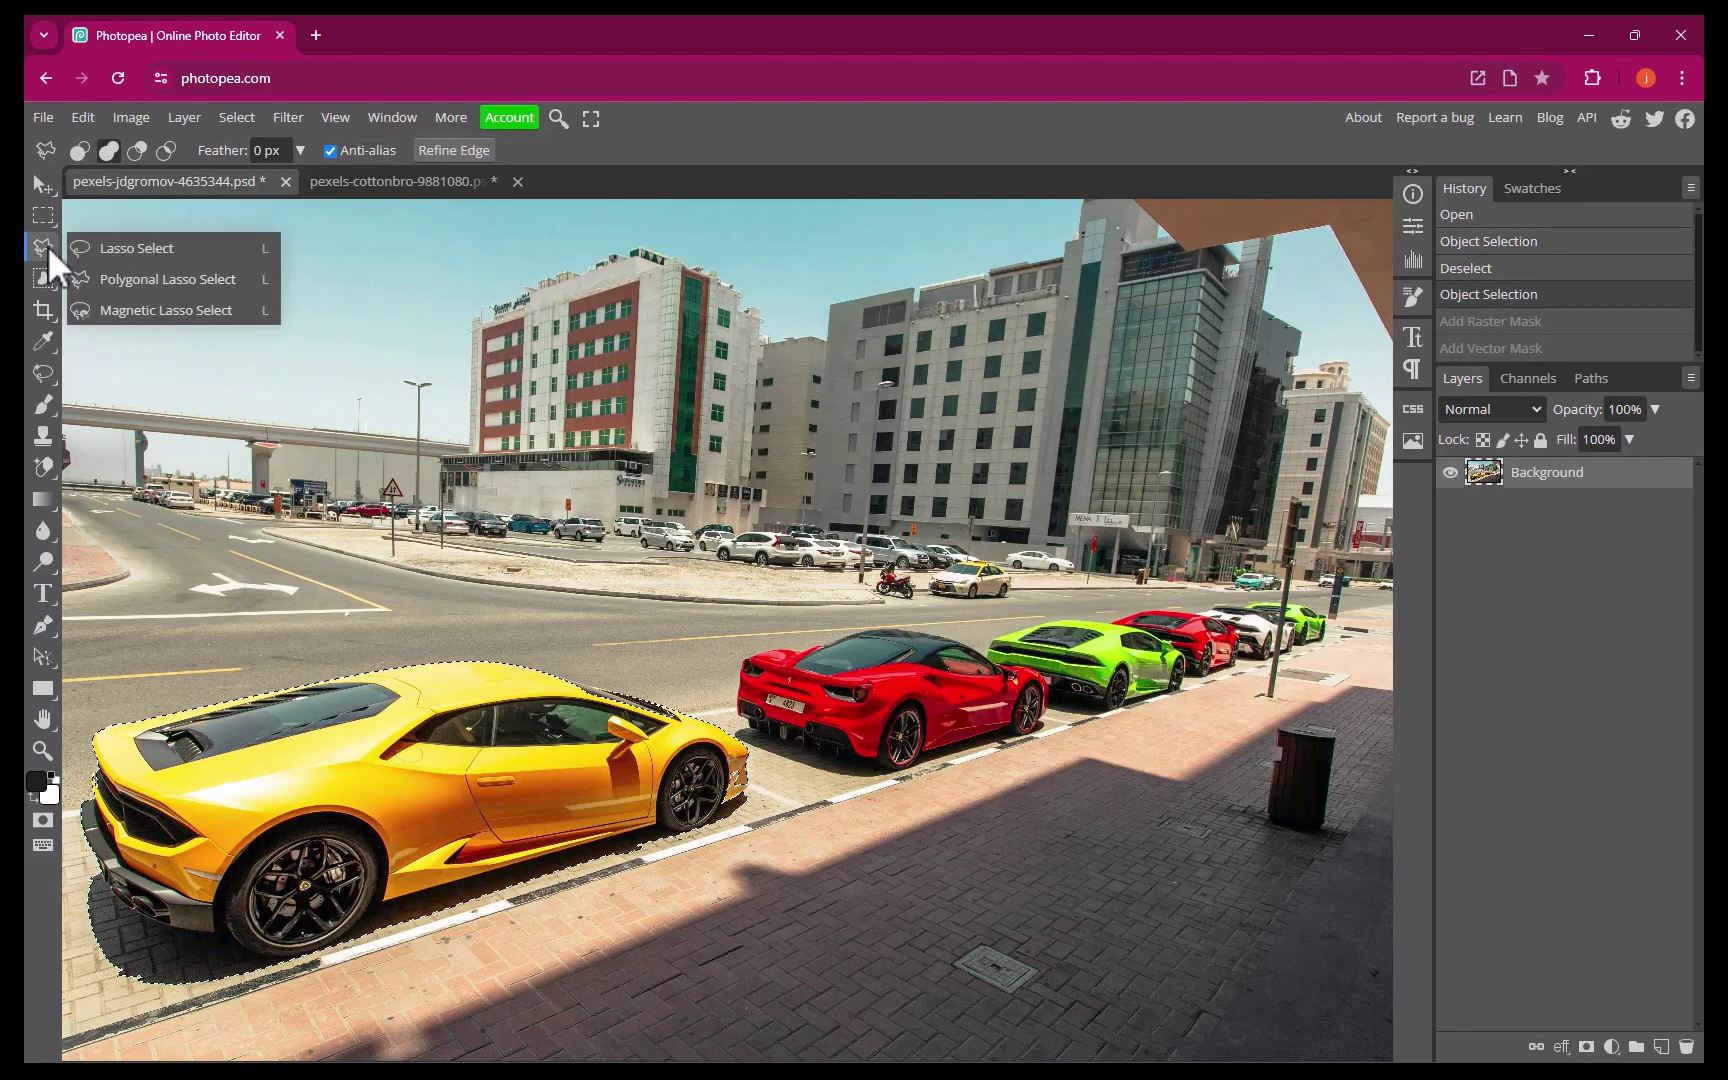
click(88, 274)
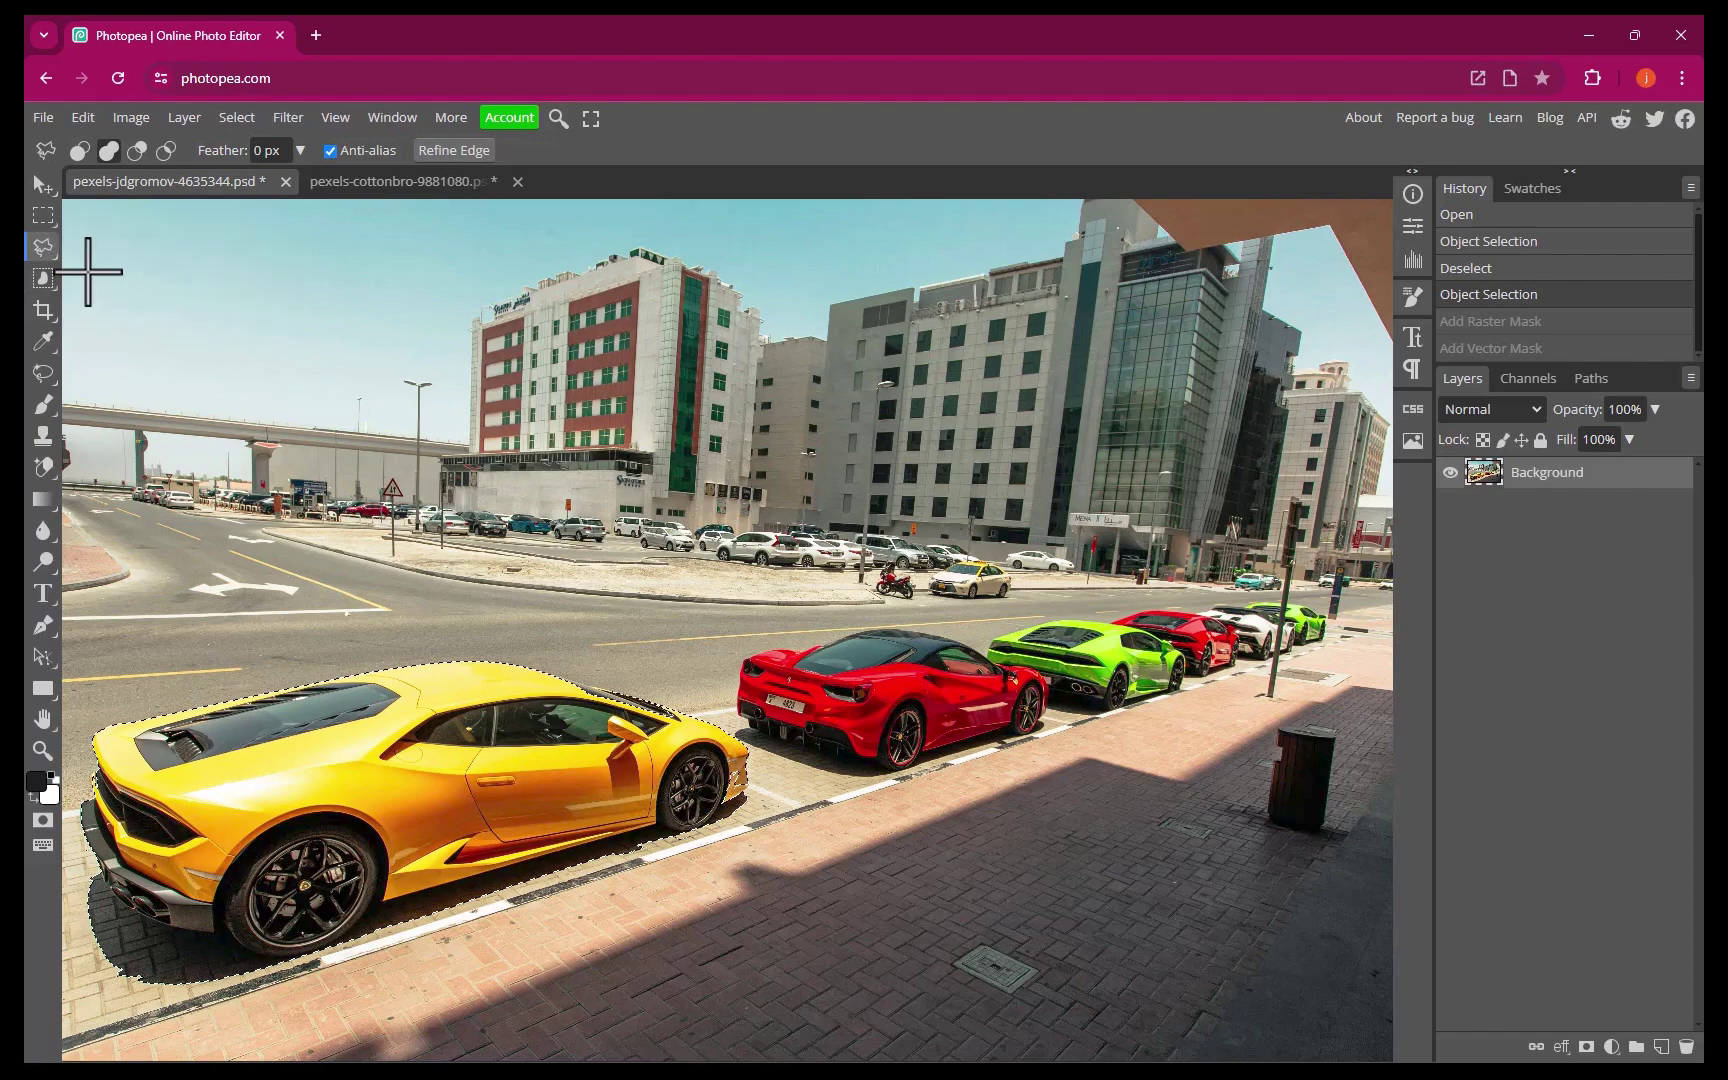
scroll(680, 545, up, 2)
click(503, 738)
click(755, 818)
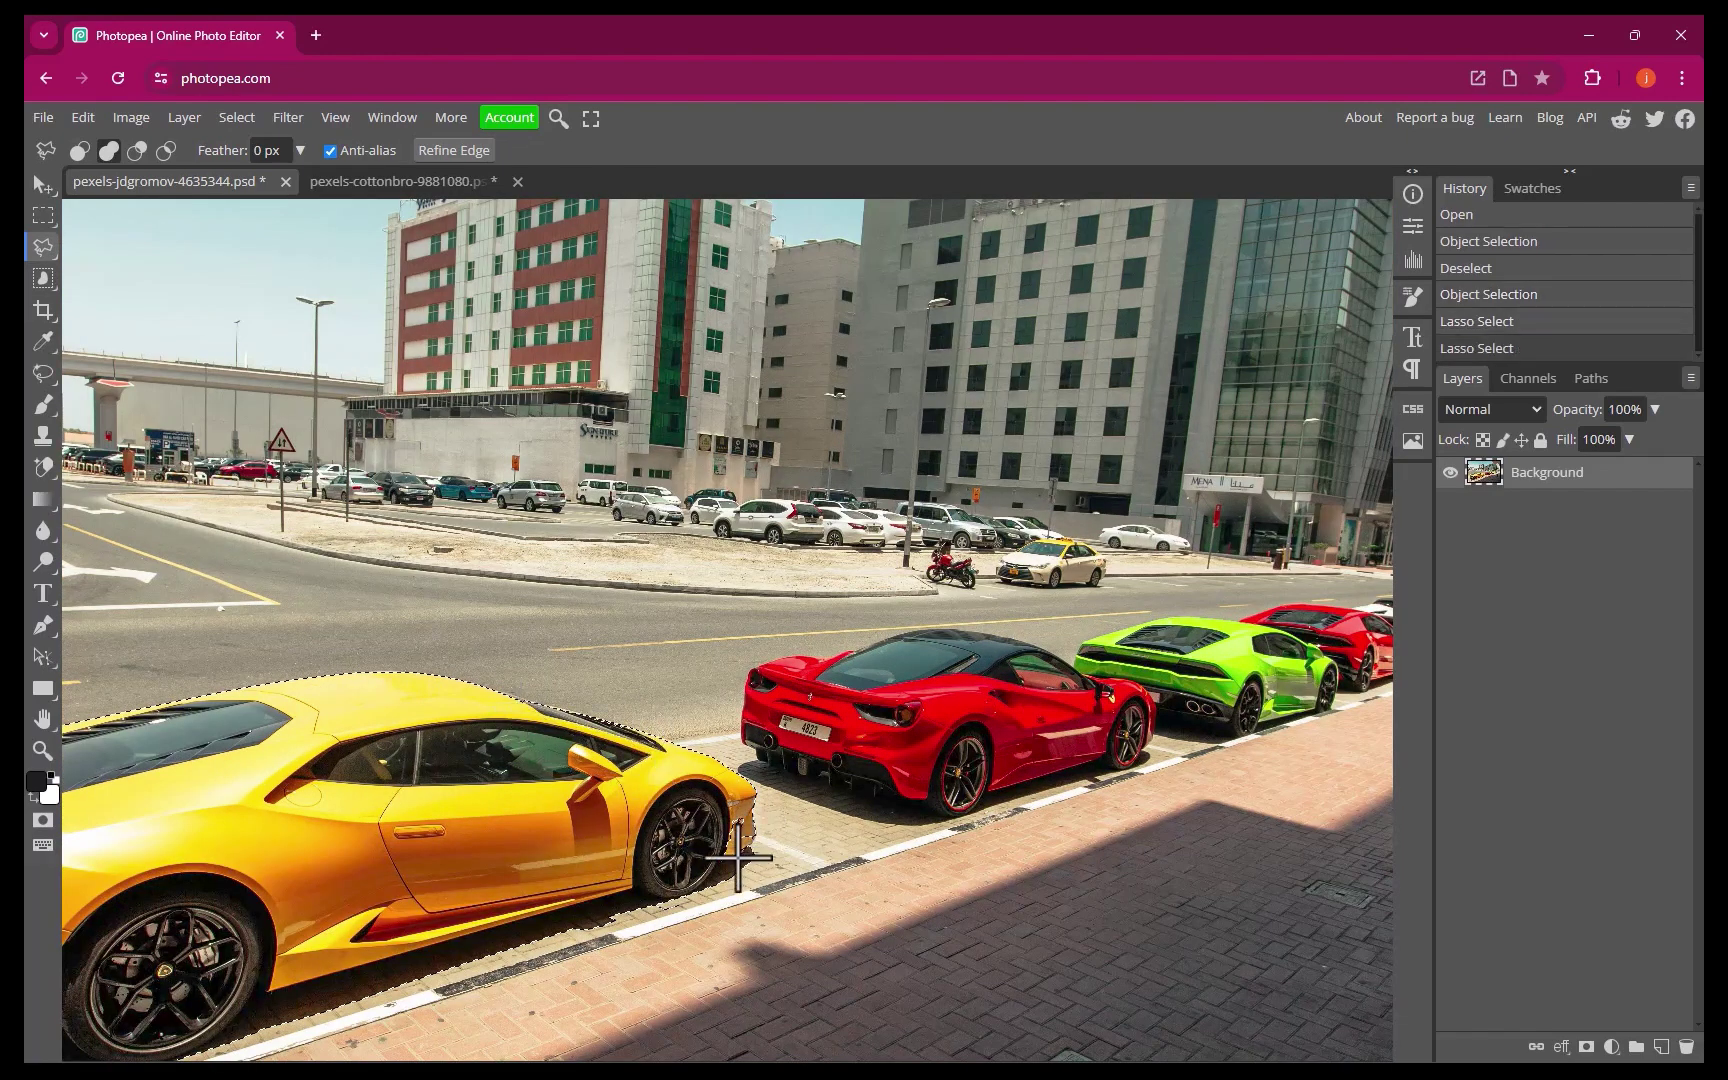
click(735, 815)
drag(512, 785, 762, 694)
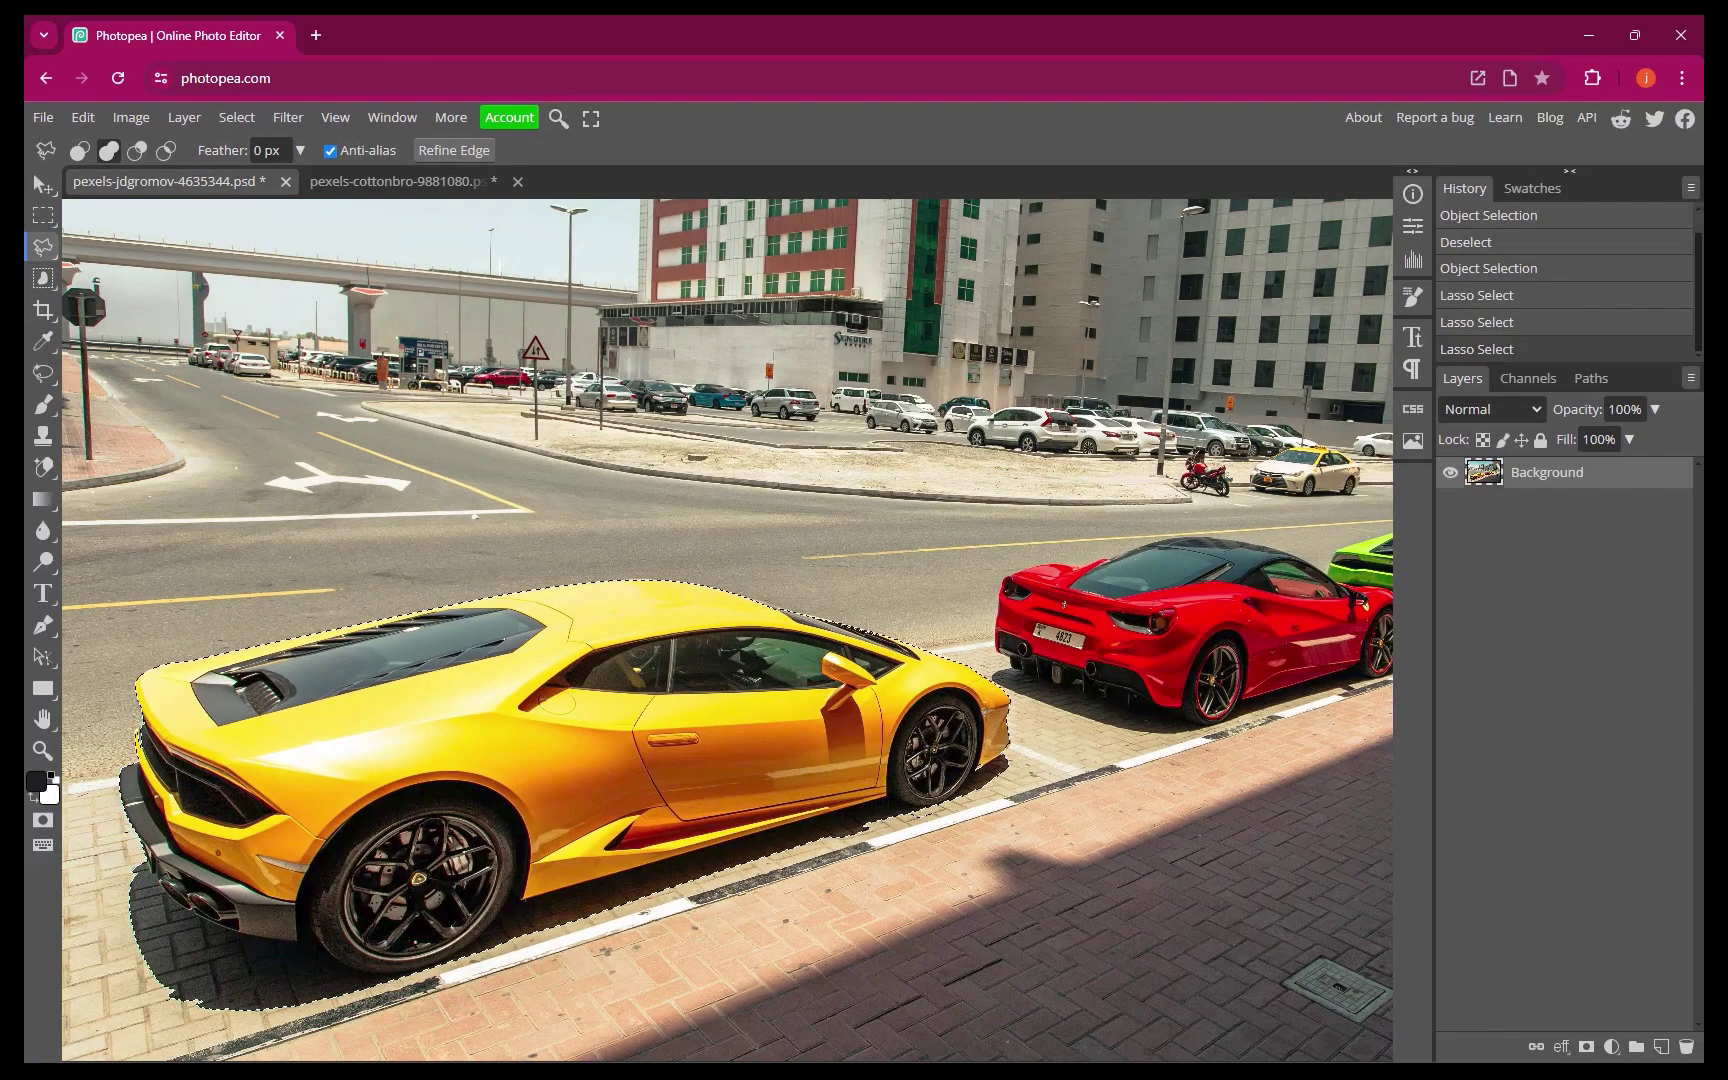
- Add a layer mask and vector mask to the car, then undo the vector mask
click(1586, 1047)
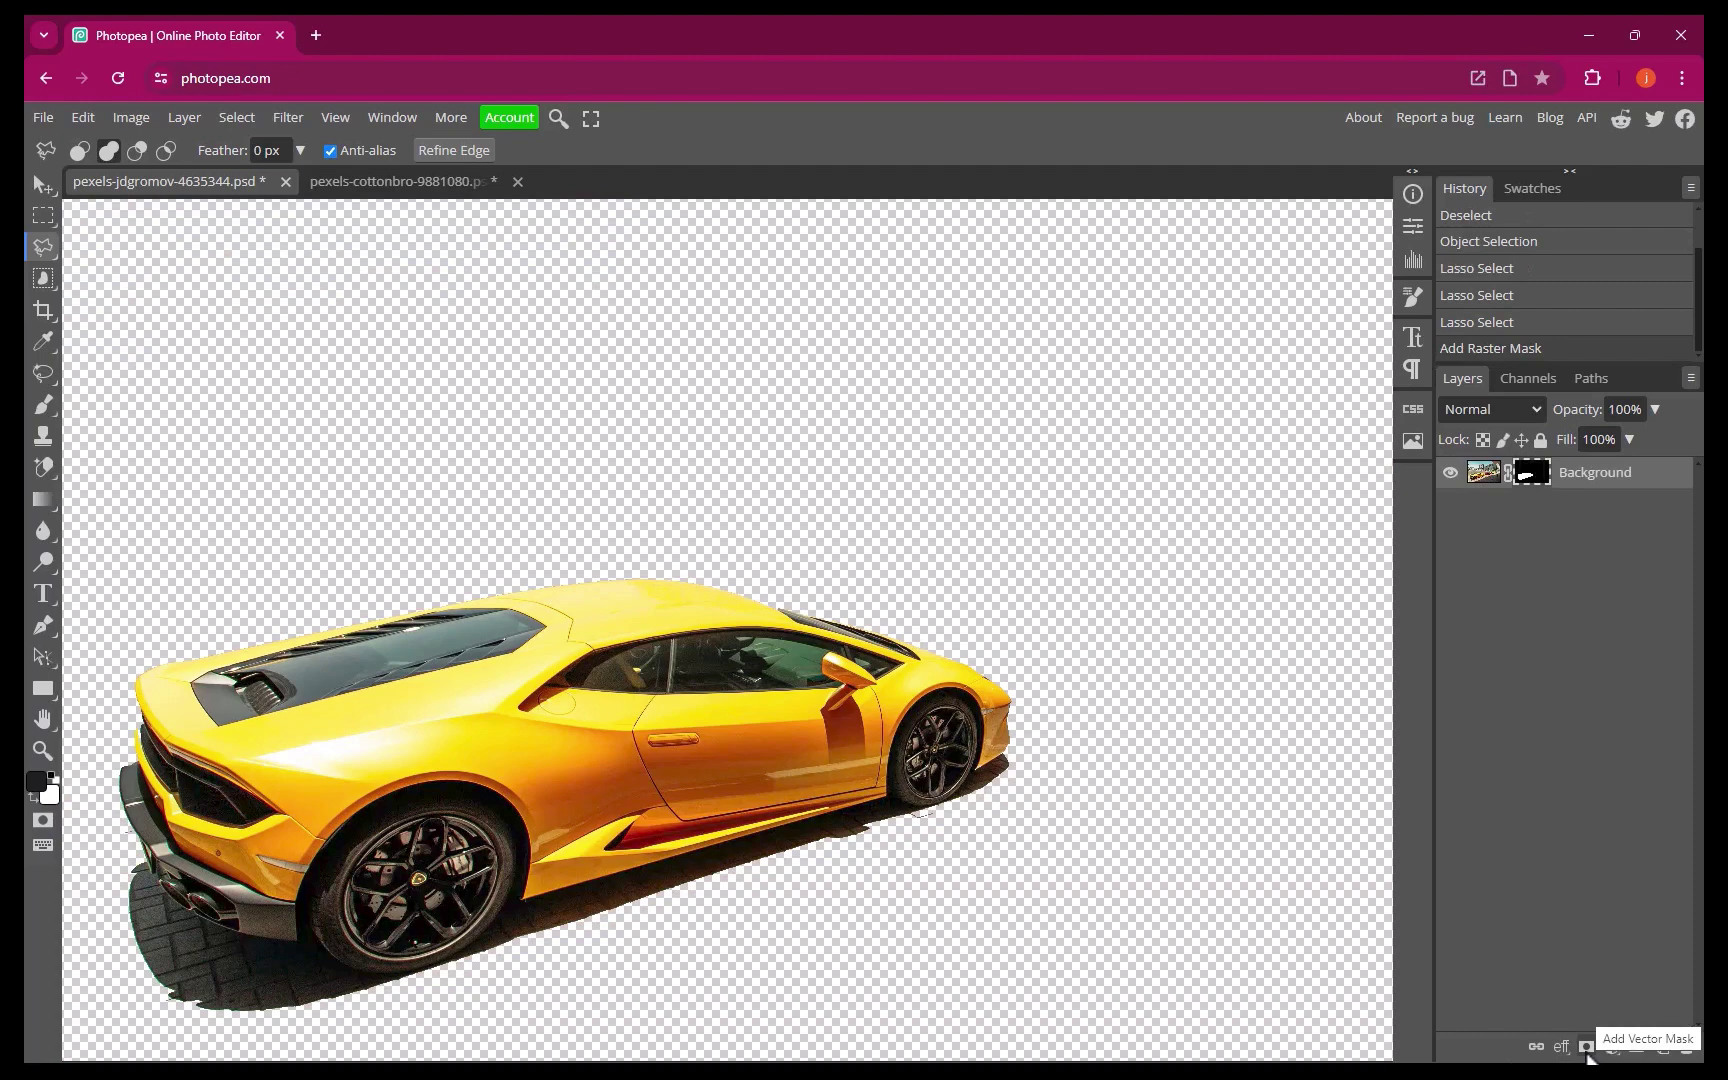
click(1586, 1047)
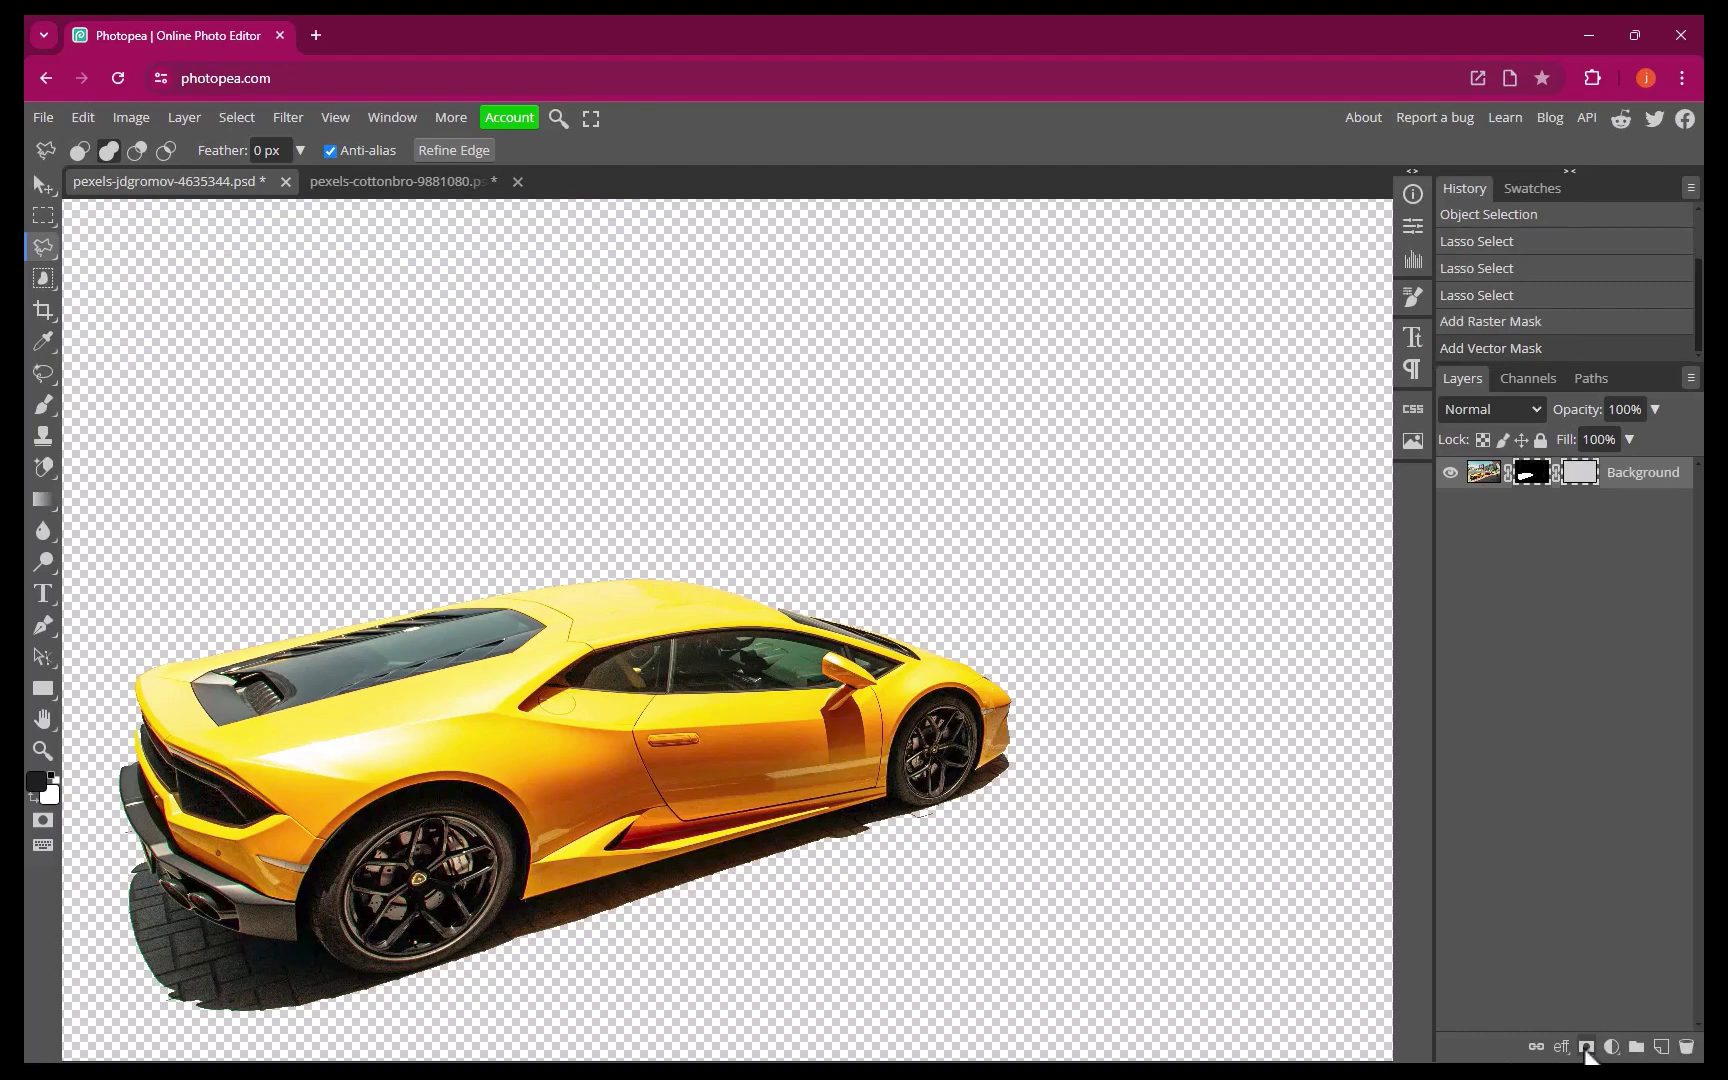
key(ctrl+z)
key(ctrl+z)
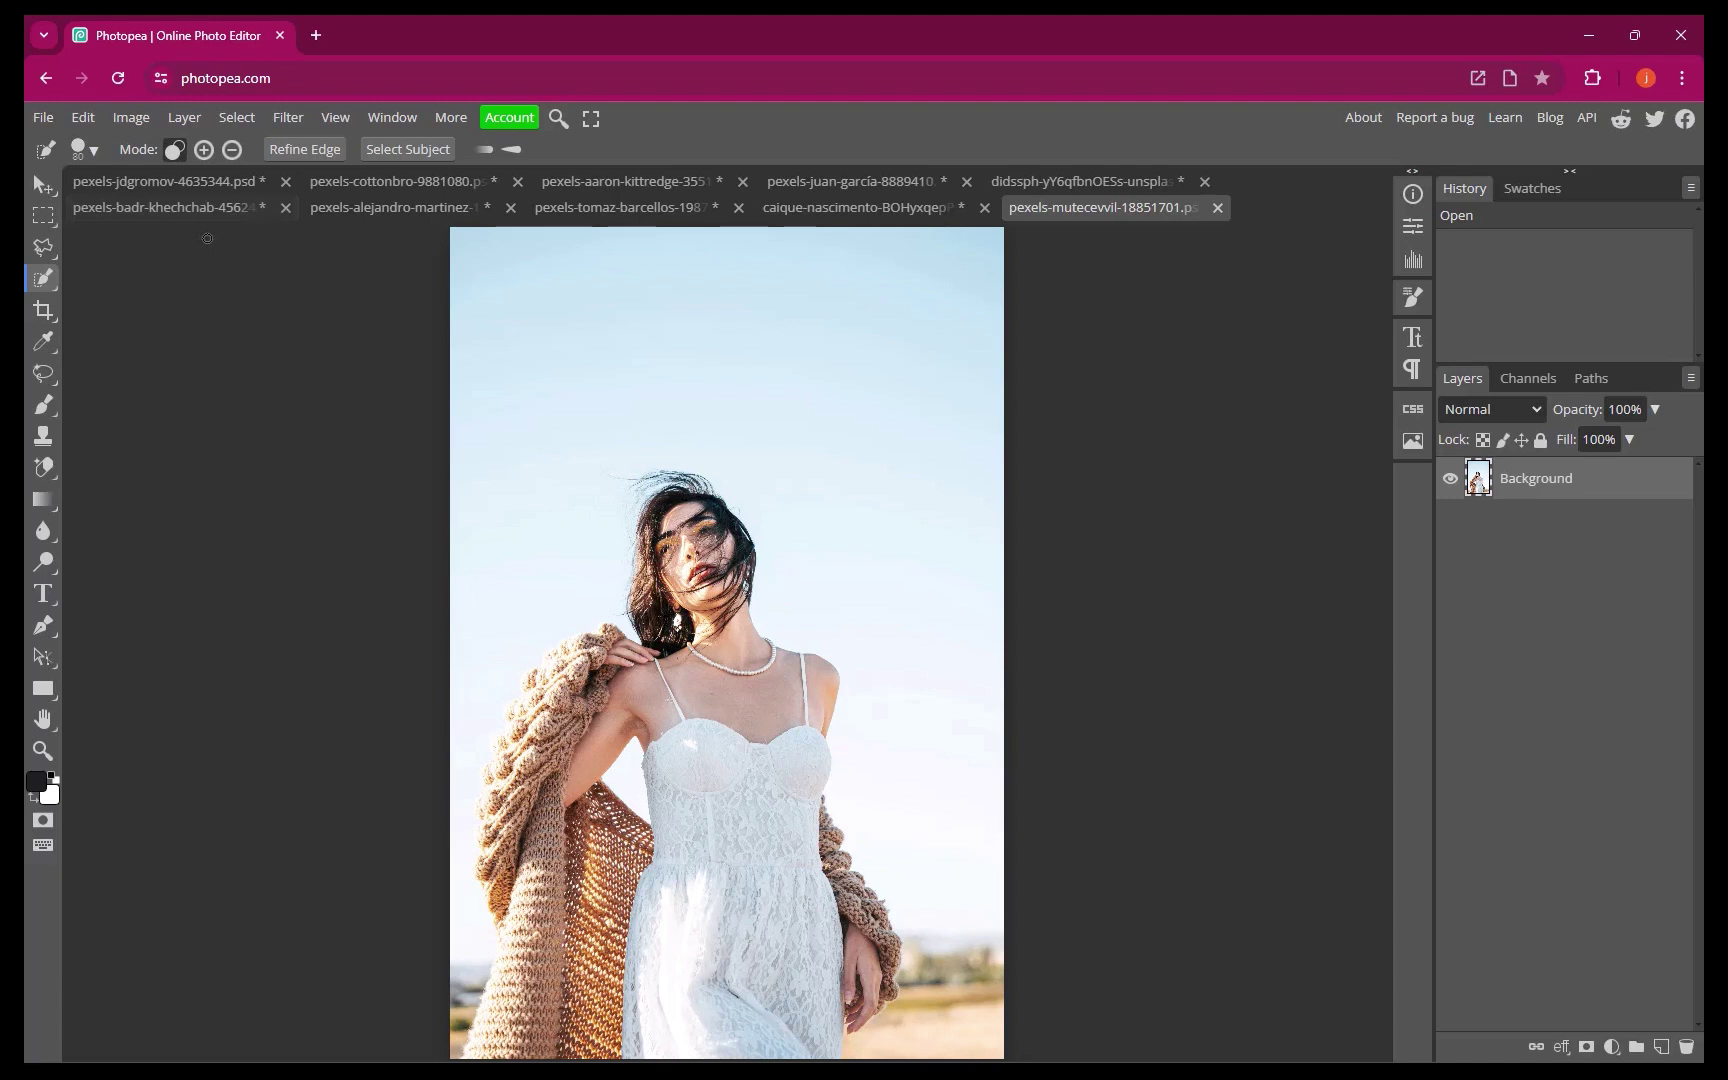
- Box the woman in the white dress with the Object Selection tool
right_click(47, 277)
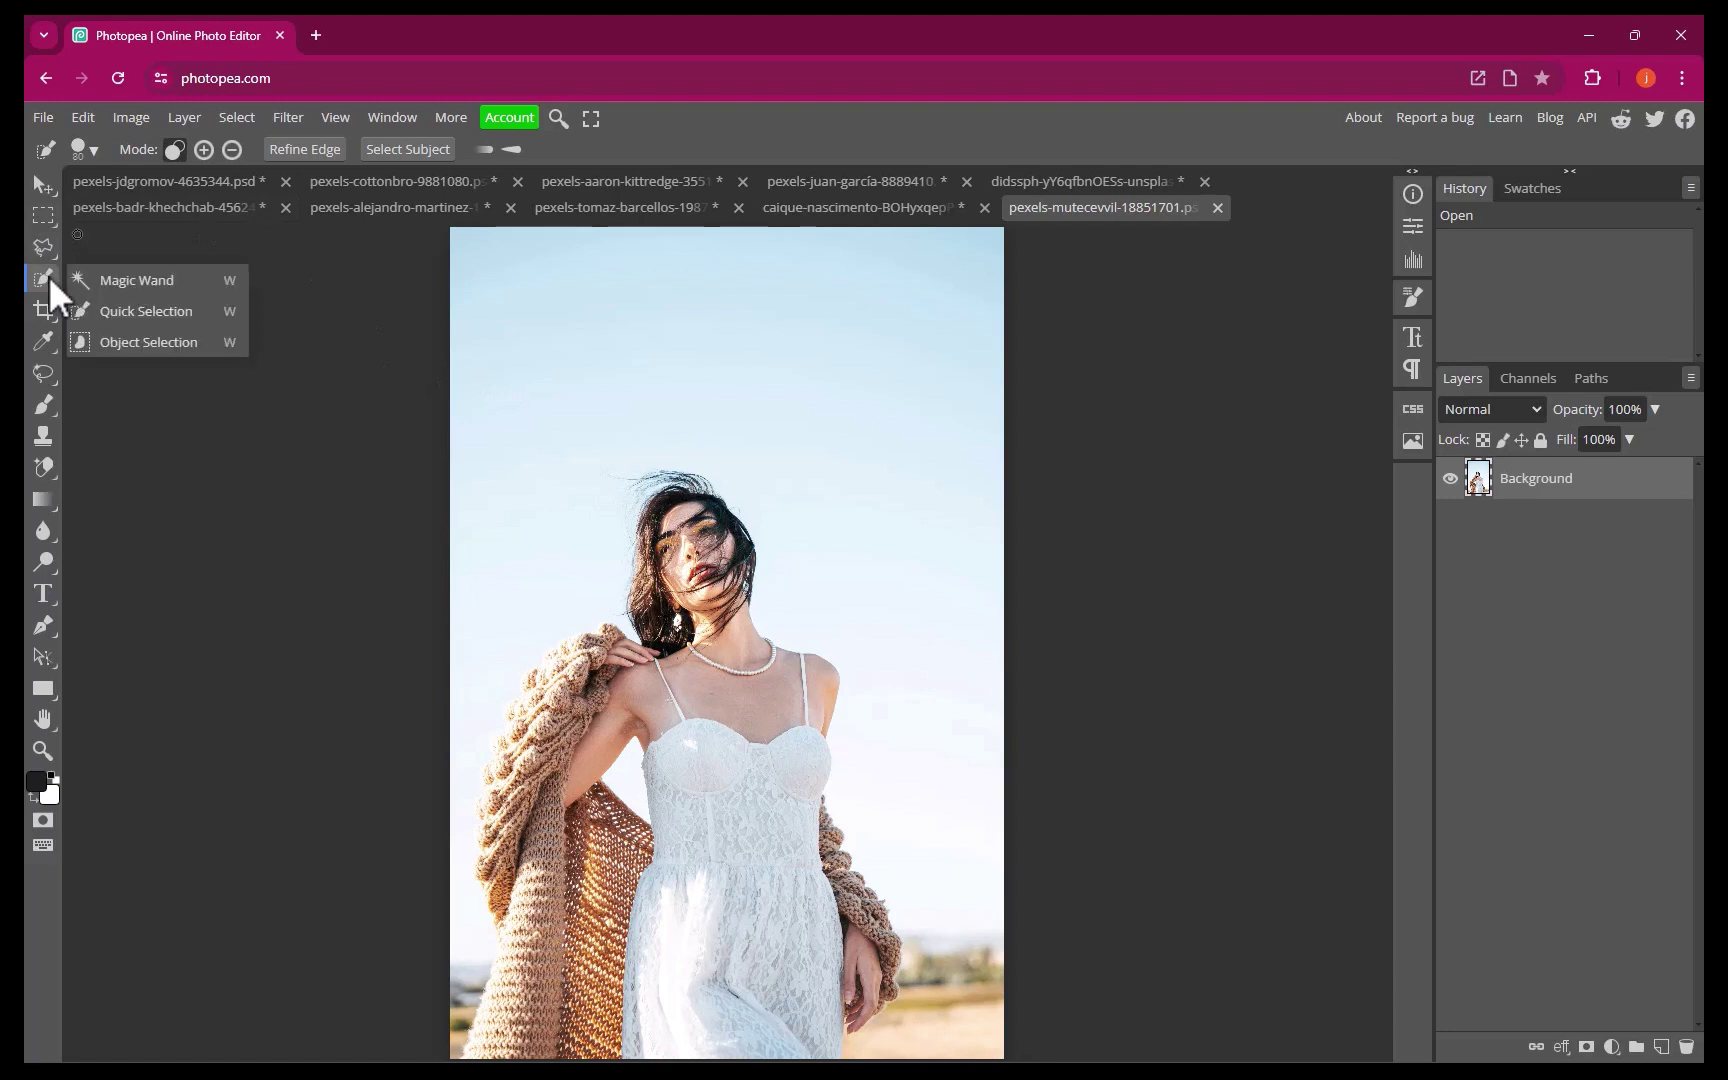
click(115, 345)
drag(464, 383, 975, 1046)
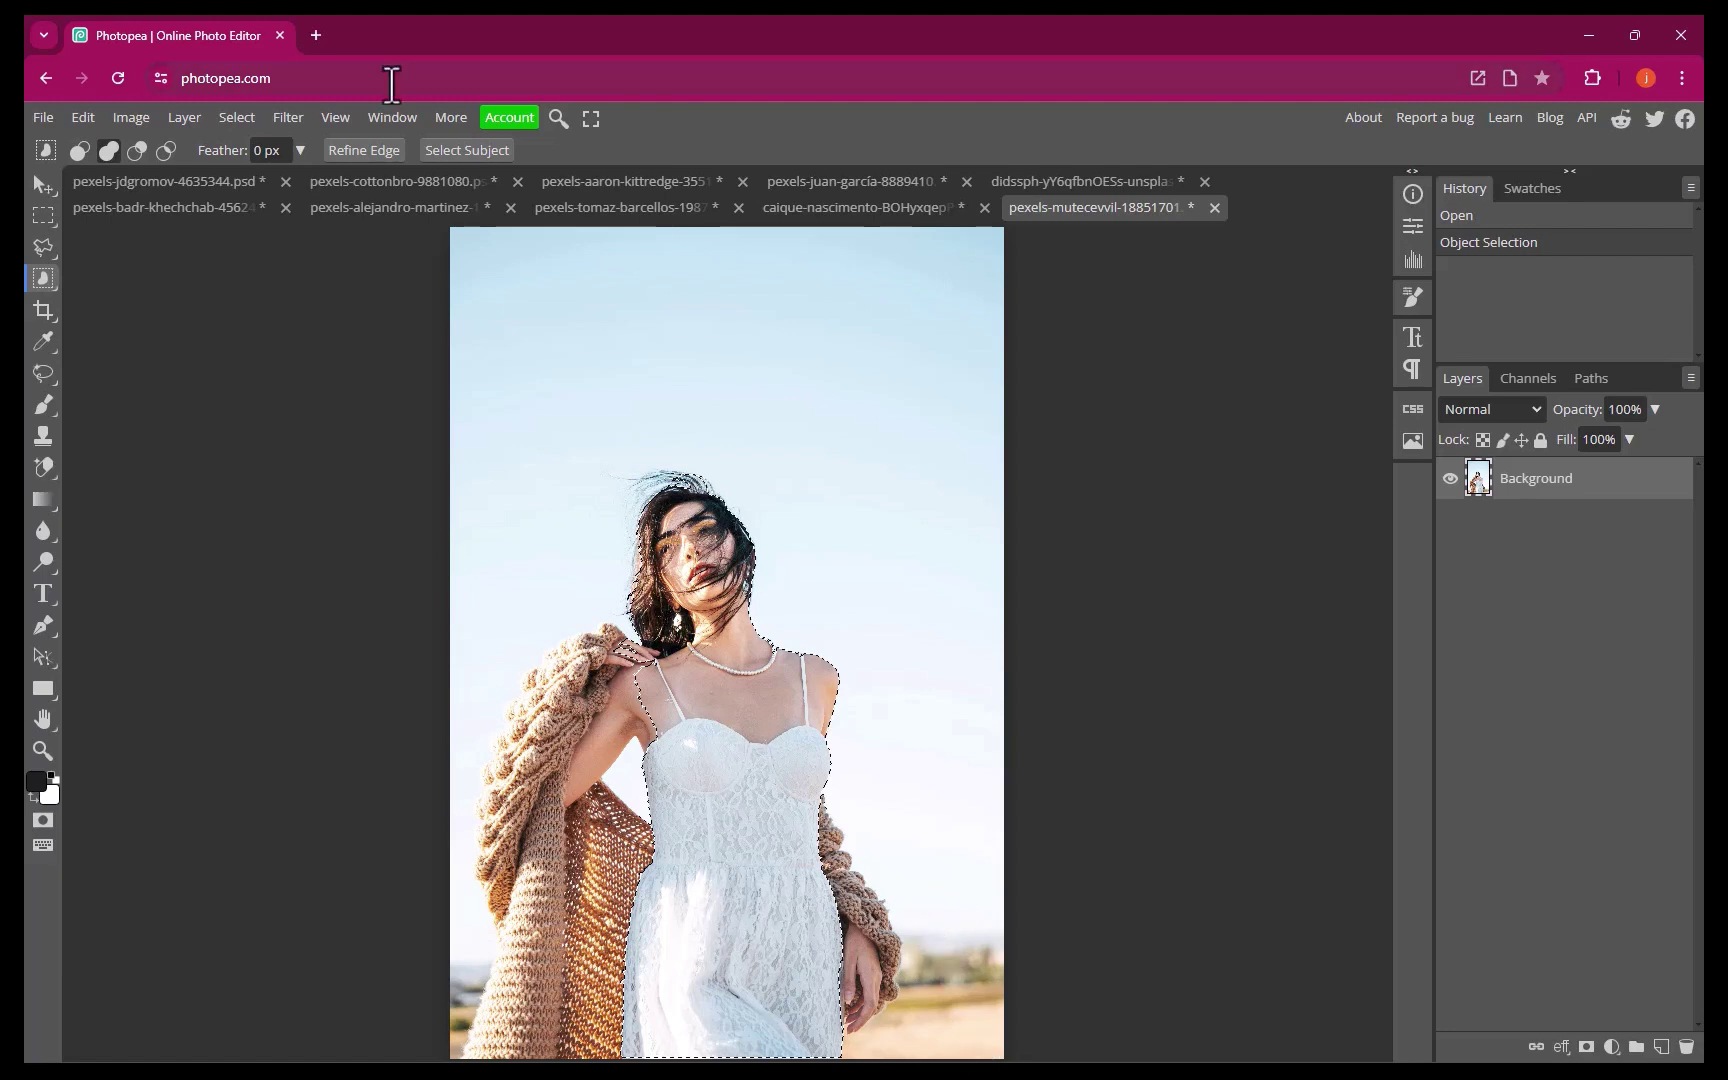
- In Refine Edge, brush both cardigan edges and the gap between arm and dress
click(364, 150)
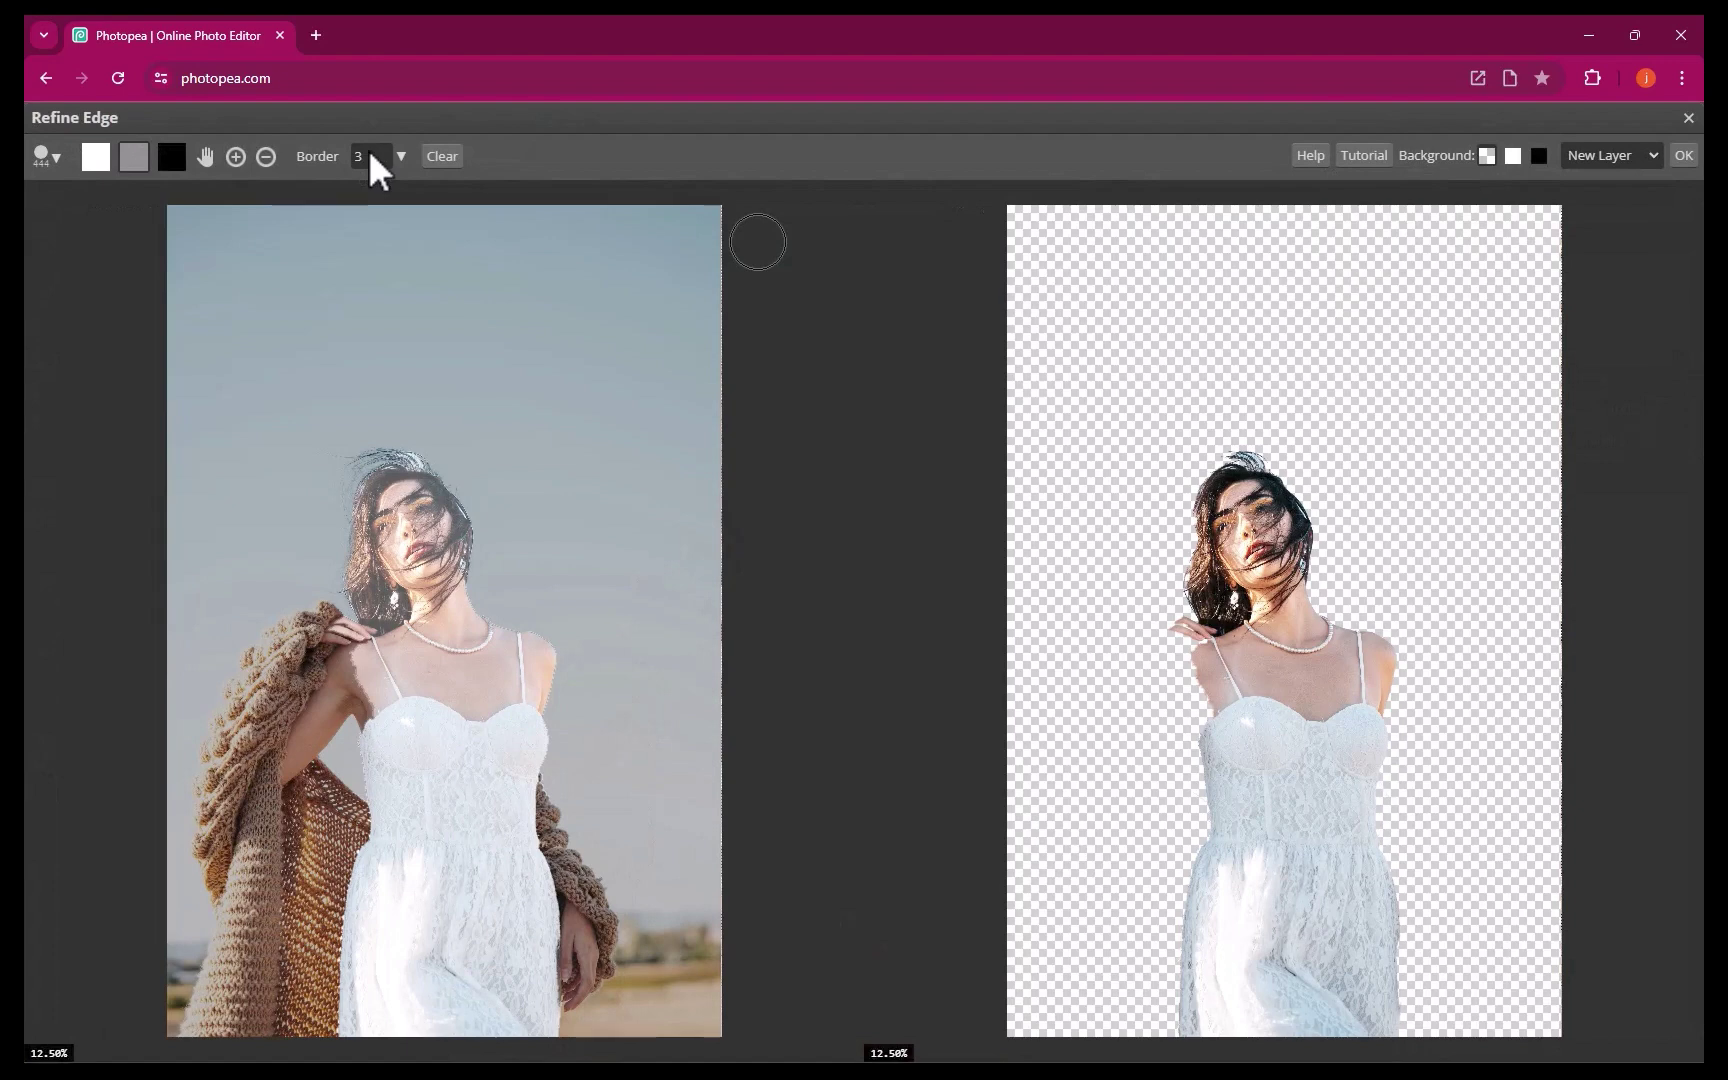
mouse_move(330, 720)
mouse_down()
mouse_move(300, 650)
mouse_move(270, 700)
mouse_move(333, 998)
mouse_move(220, 930)
mouse_move(300, 820)
mouse_move(270, 960)
mouse_move(265, 870)
mouse_up()
mouse_move(543, 836)
mouse_down()
mouse_move(592, 924)
mouse_move(584, 963)
mouse_move(570, 915)
mouse_up()
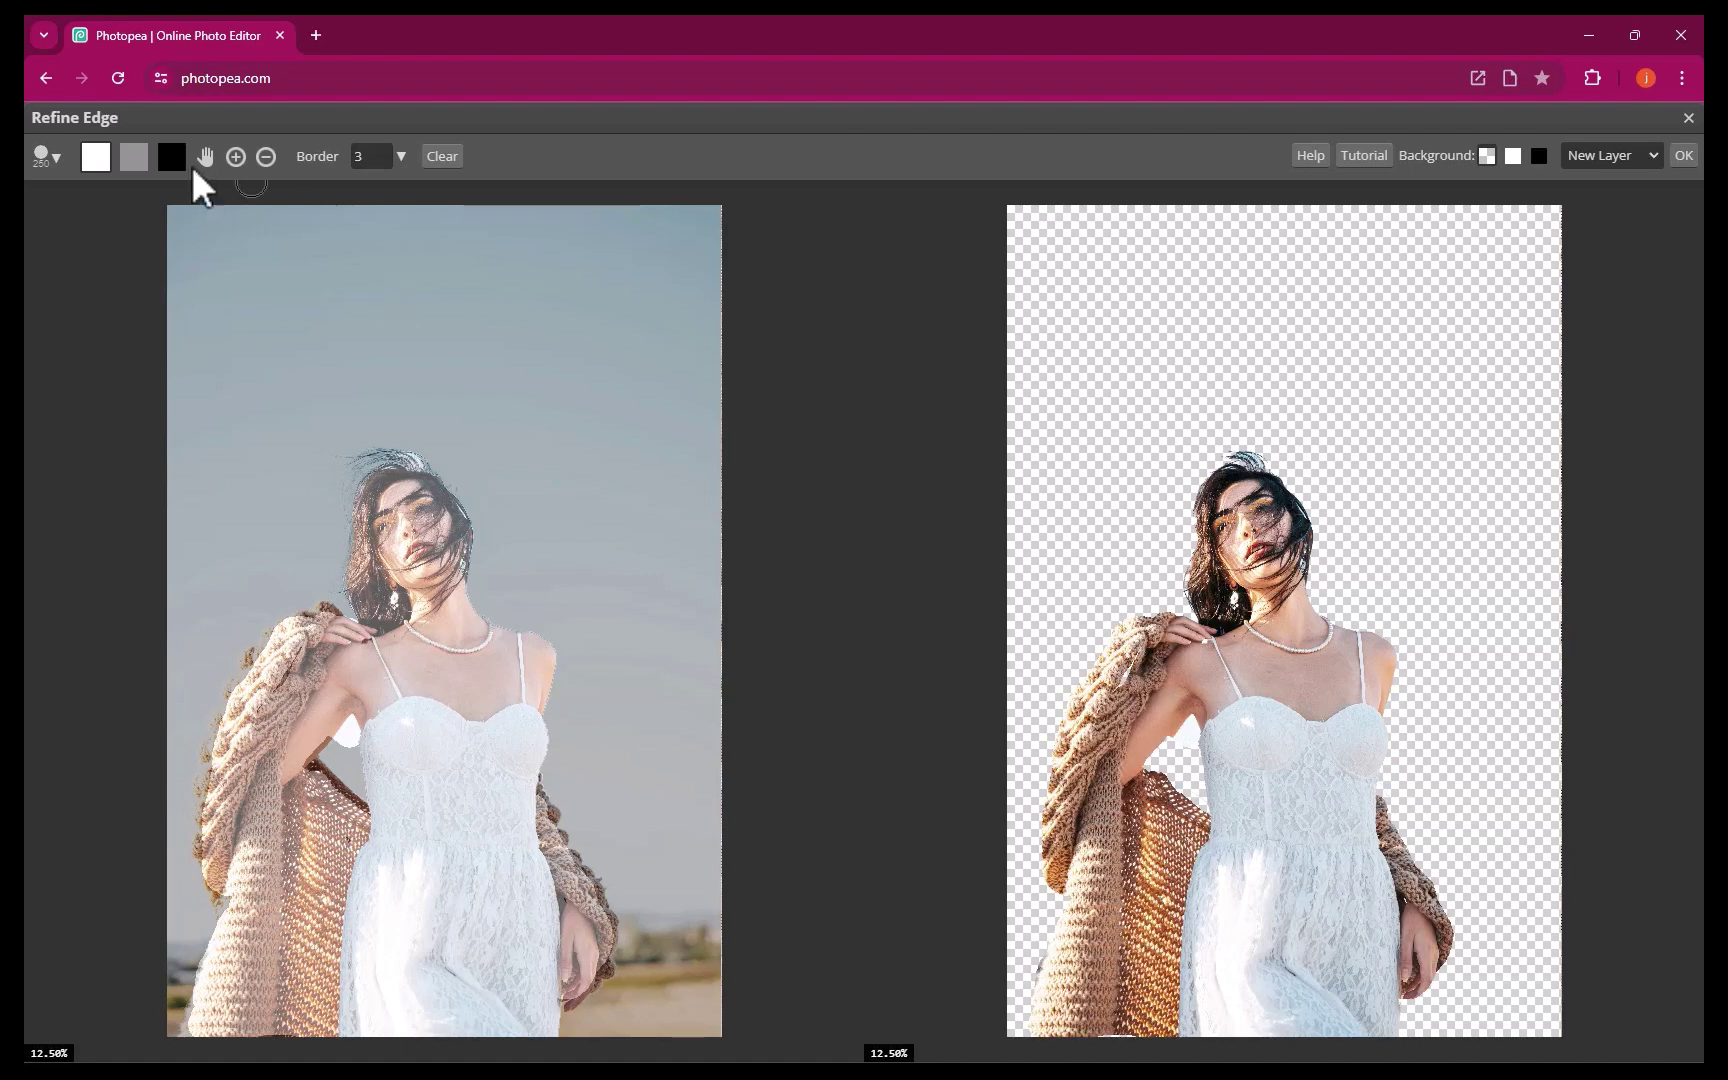
key(bracketleft)
key(bracketleft)
key(bracketleft)
drag(353, 746, 348, 728)
key(bracketleft)
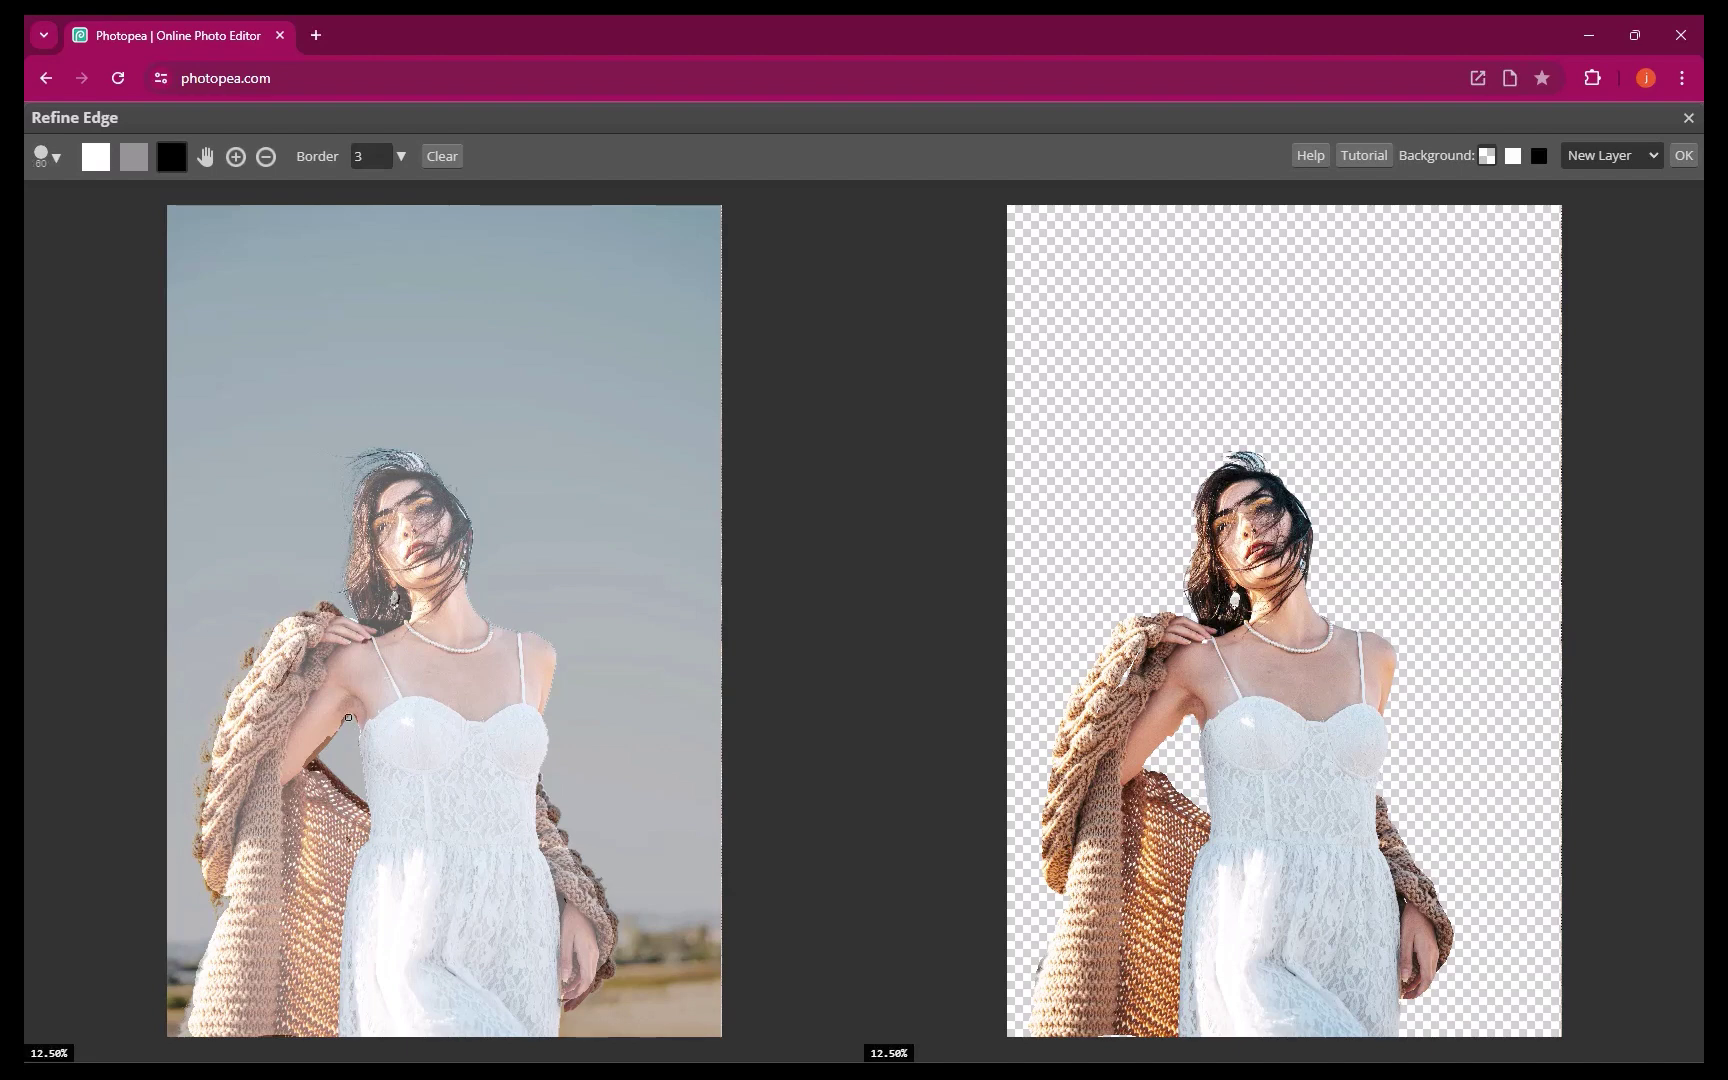
key(bracketright)
key(bracketright)
key(bracketright)
key(bracketright)
- Refine the edges of the hair, the right sleeve and the lower sleeve
drag(435, 460, 365, 440)
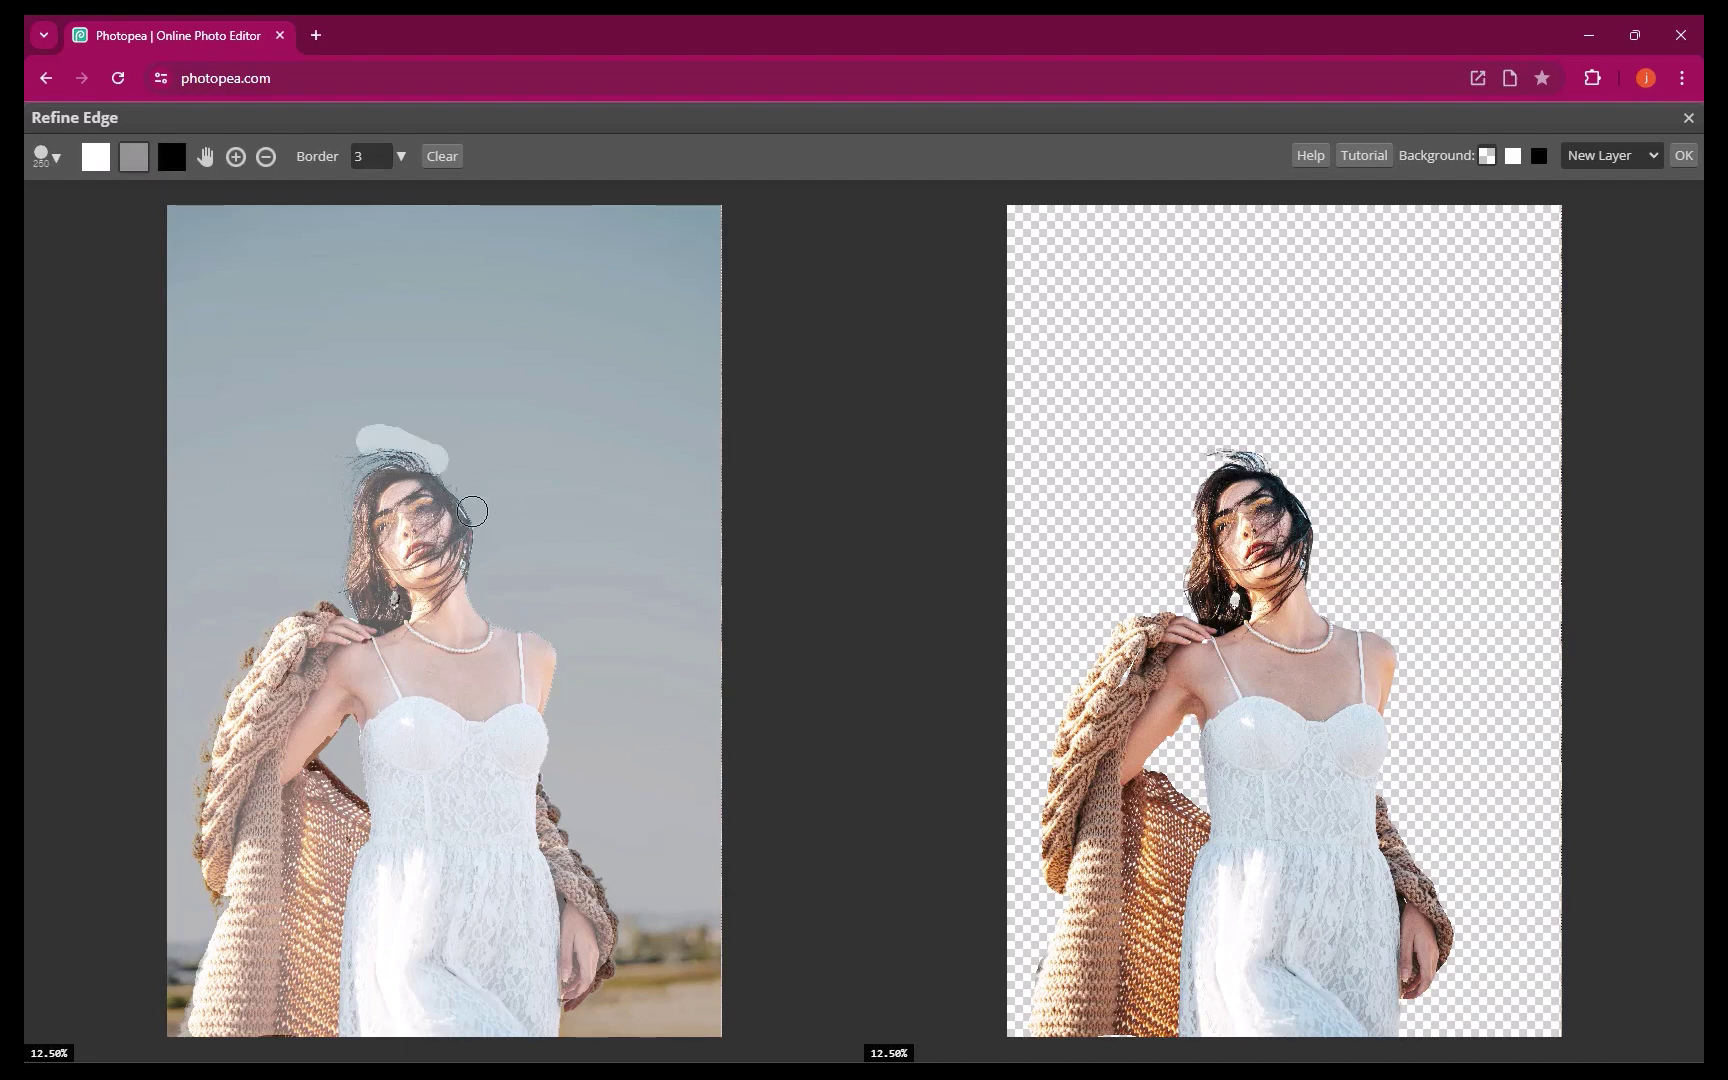
click(462, 492)
drag(471, 513, 474, 566)
mouse_move(562, 800)
mouse_down()
mouse_move(620, 926)
mouse_move(575, 1010)
mouse_up()
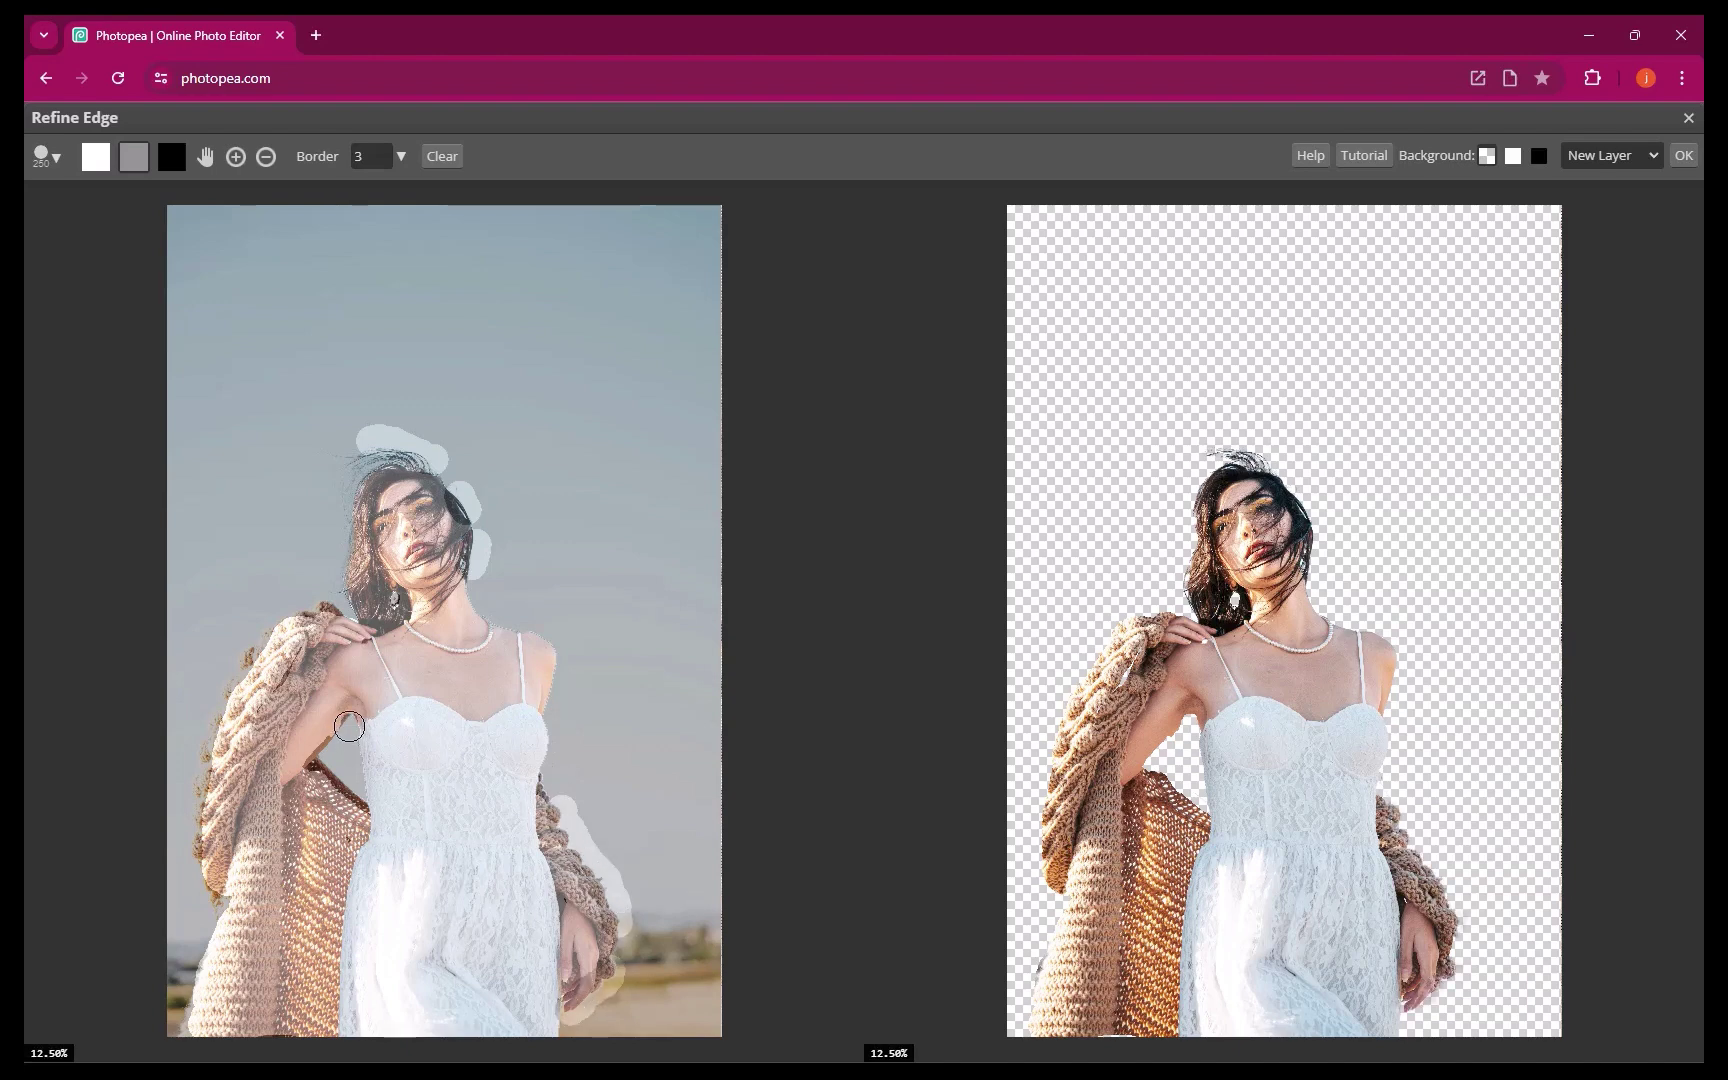
mouse_move(345, 725)
mouse_down()
mouse_move(316, 758)
mouse_move(364, 800)
mouse_move(328, 770)
mouse_move(320, 735)
mouse_up()
key(bracketleft)
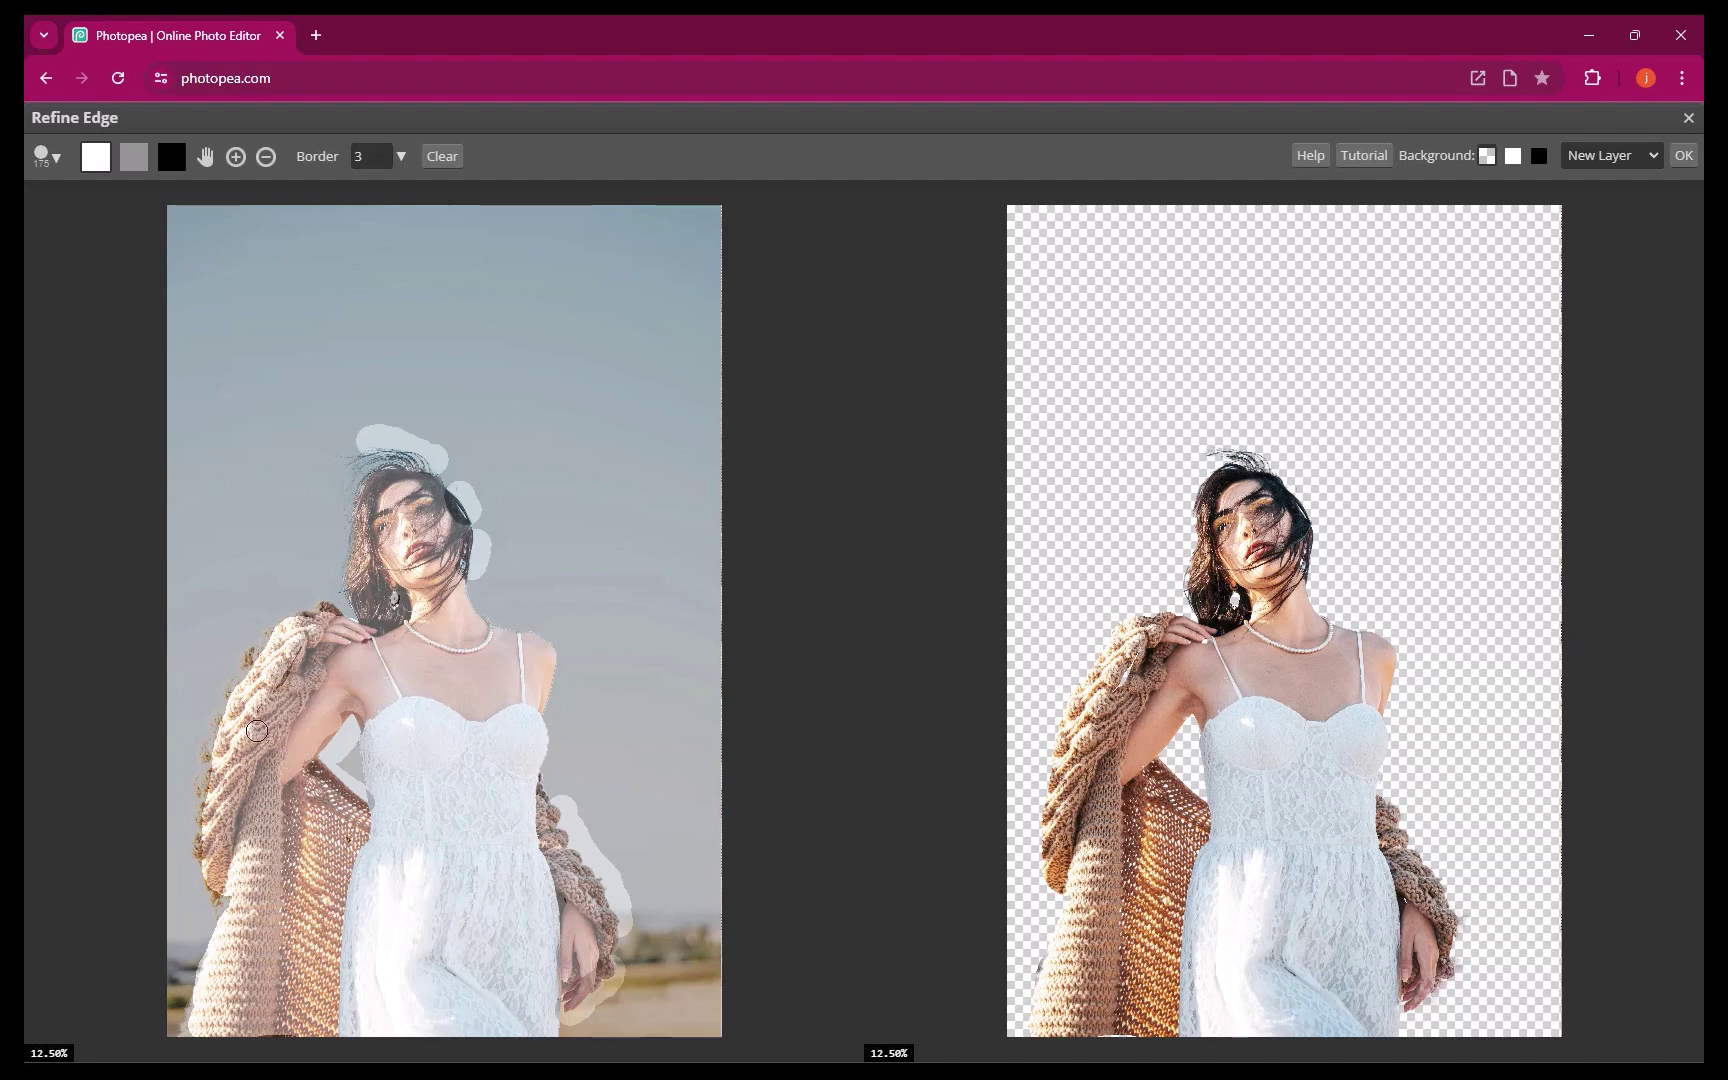
- Output the refined selection as a Raster Mask and apply it
click(1612, 157)
click(1602, 198)
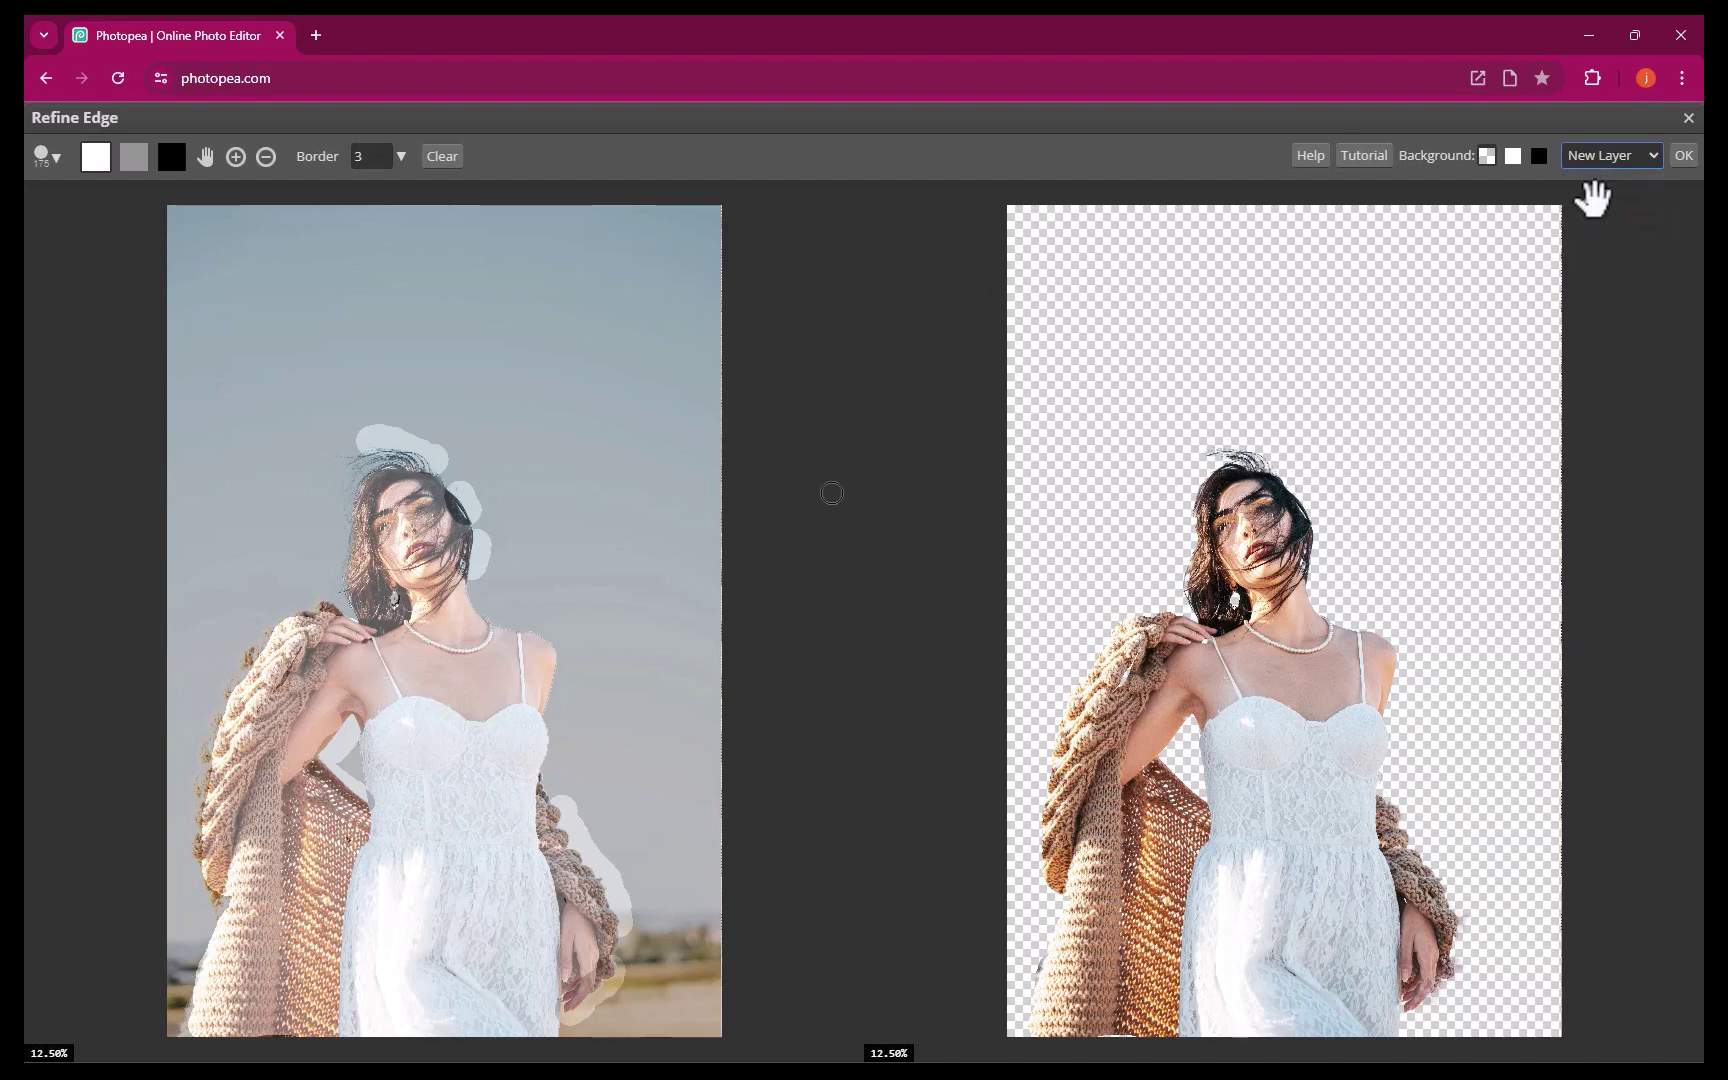
click(1684, 157)
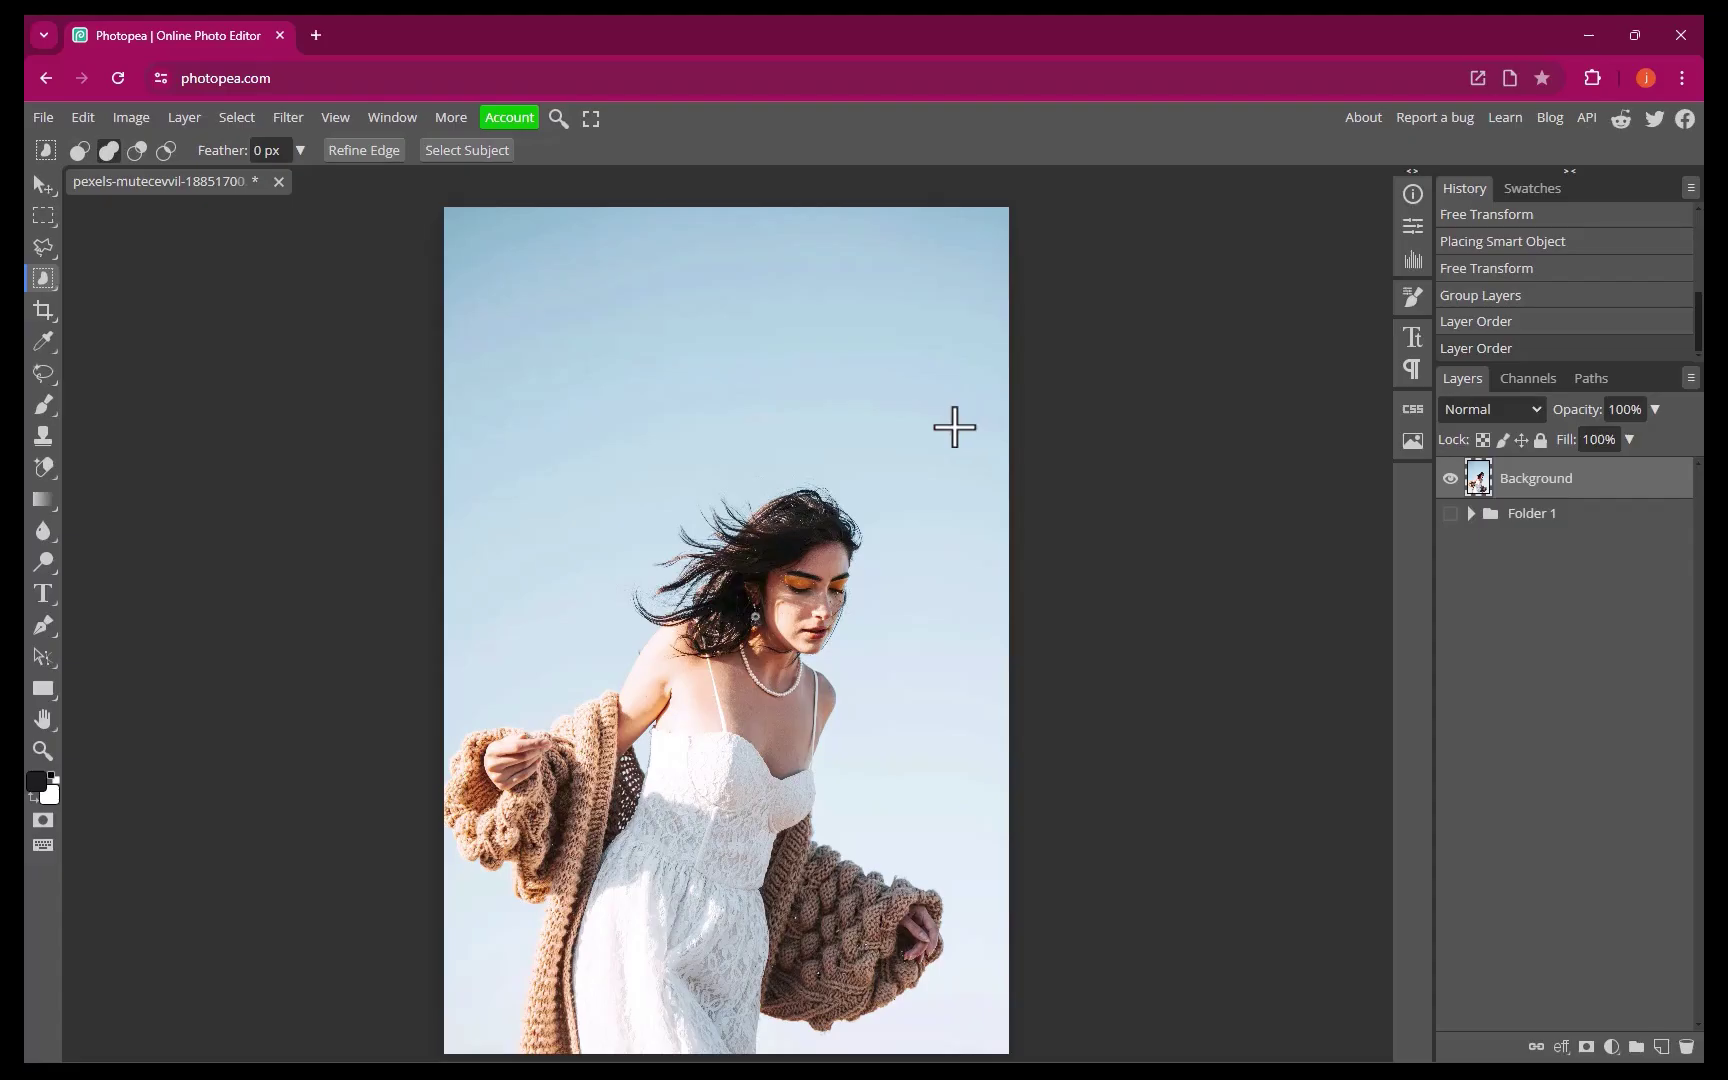
- Select the windblown woman with Select Subject and zoom in twice to inspect the cut-out
click(462, 150)
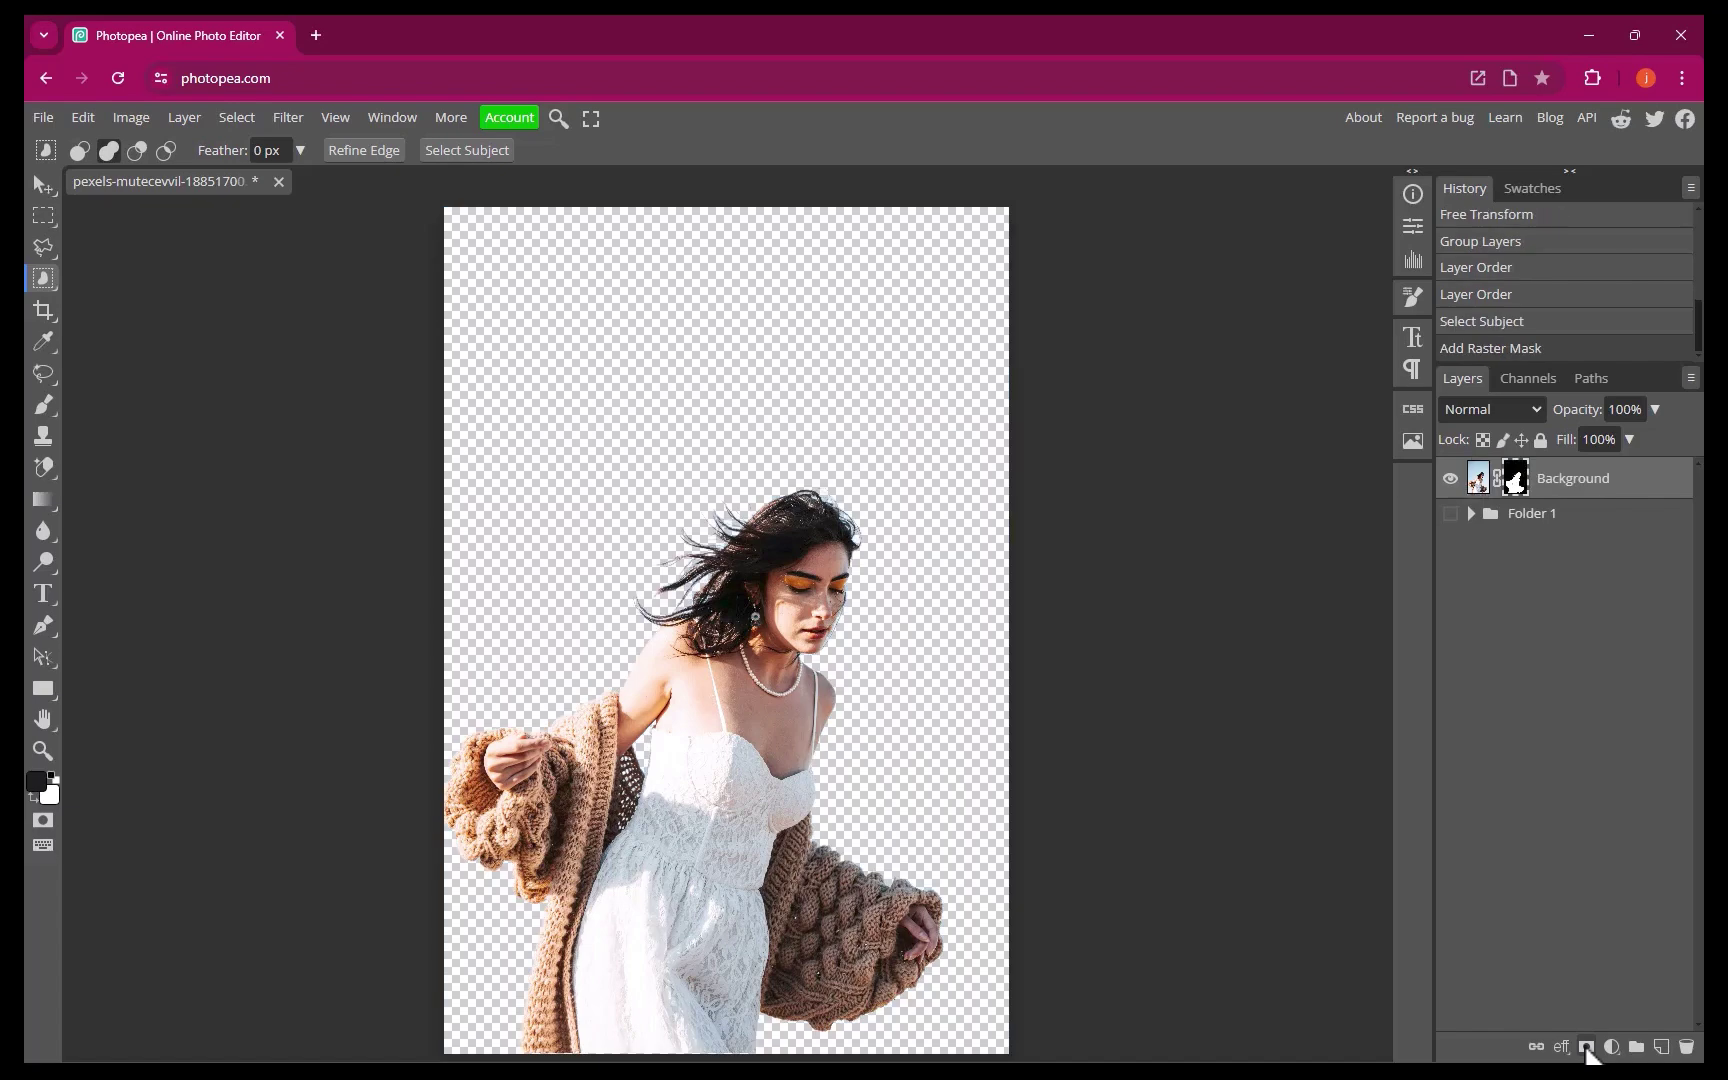
key(ctrl+plus)
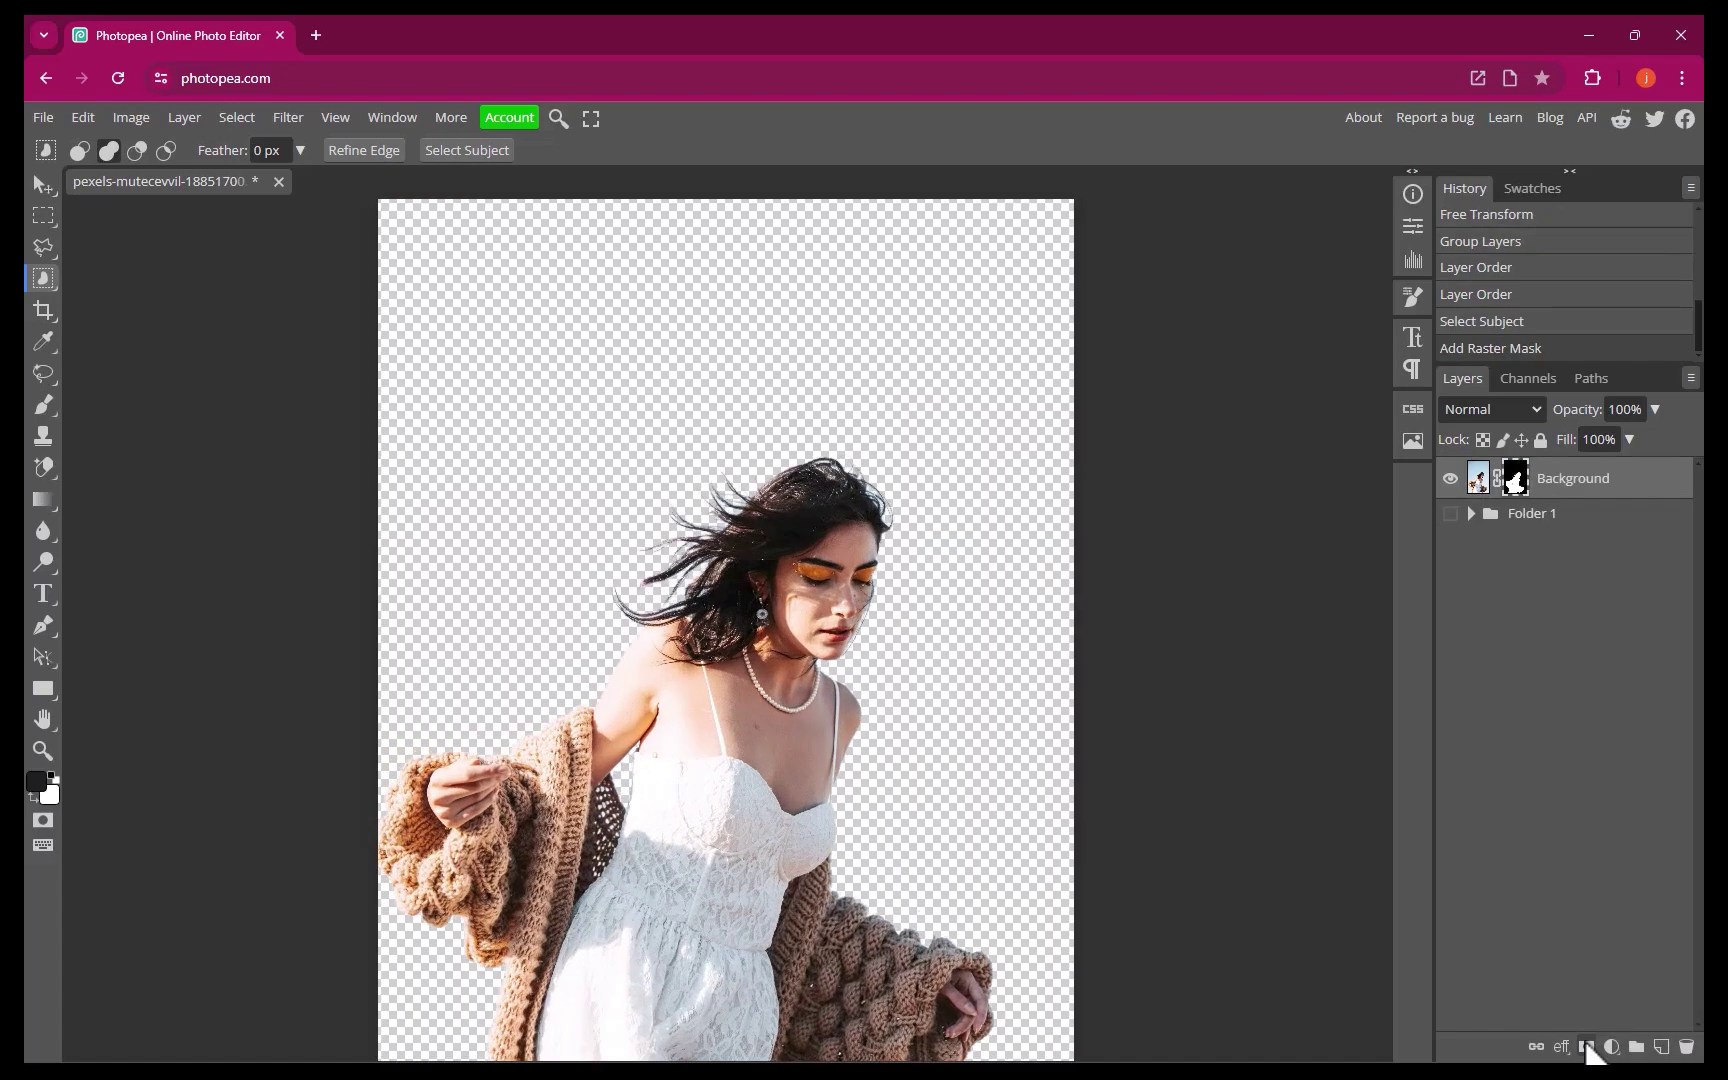
key(ctrl+plus)
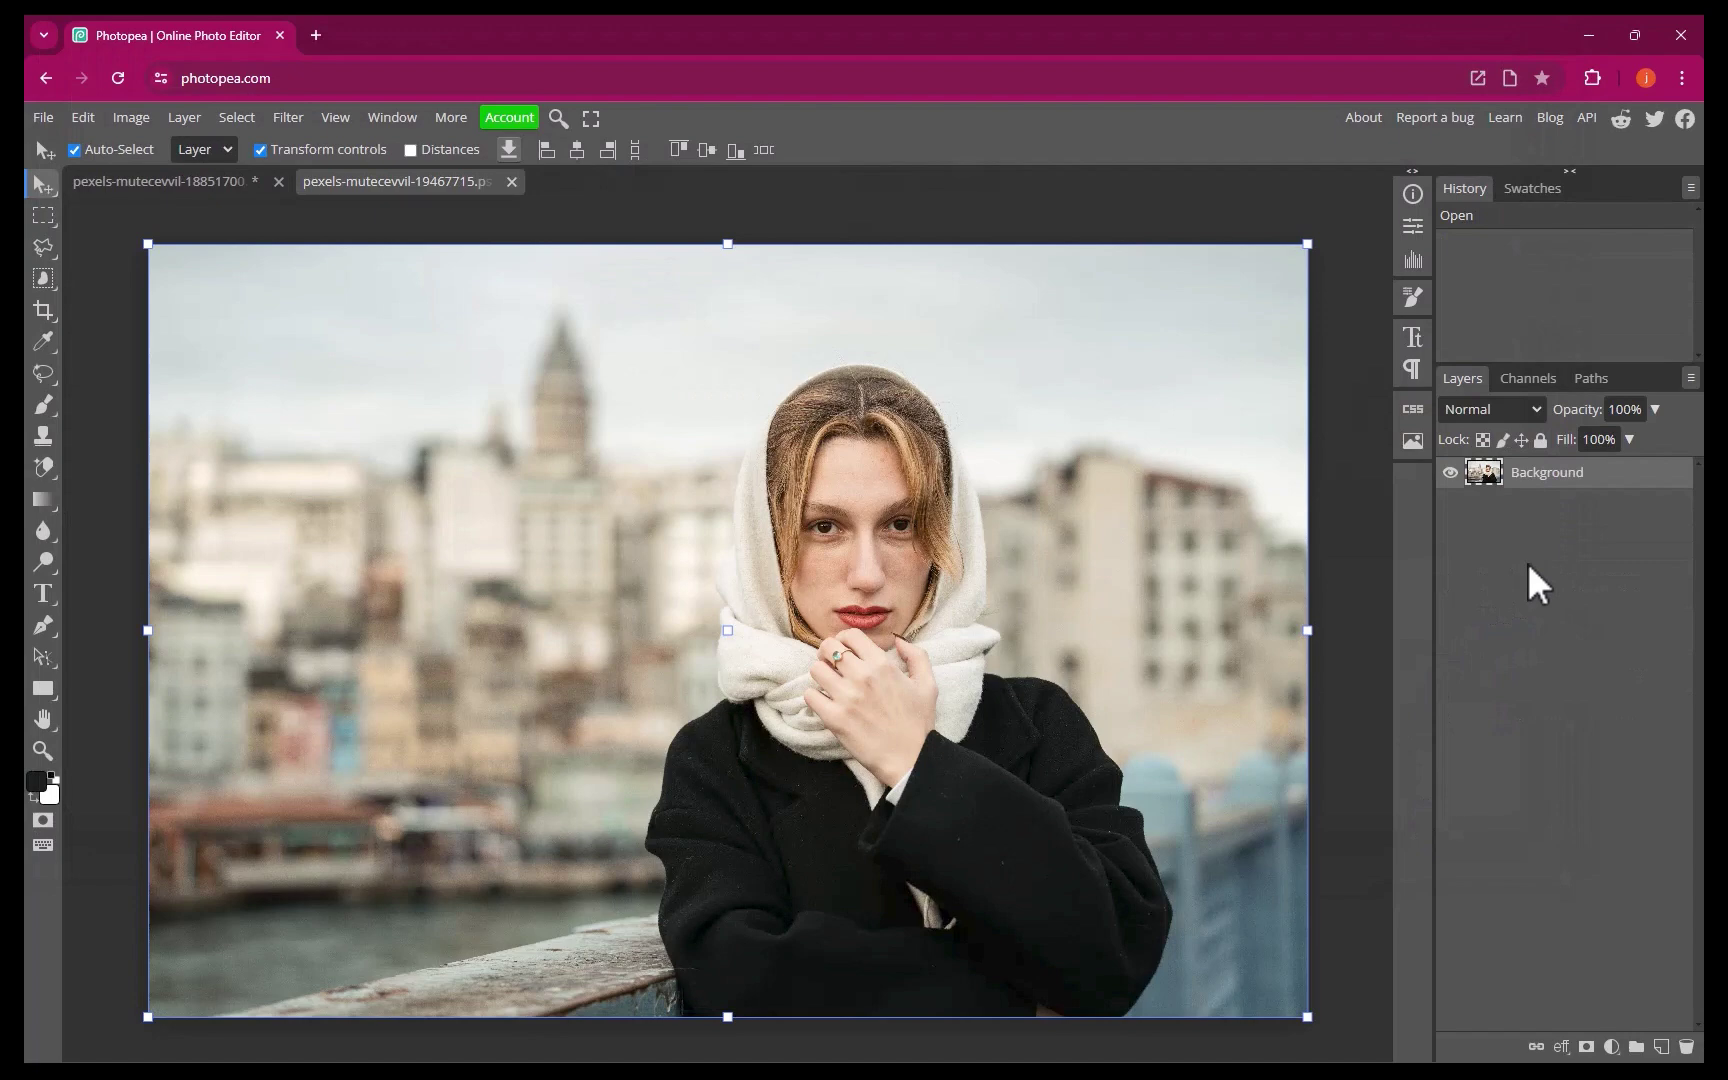
- Mask out the headscarf woman's background, then the pizza's, using Select Subject and Add Layer Mask
key(w)
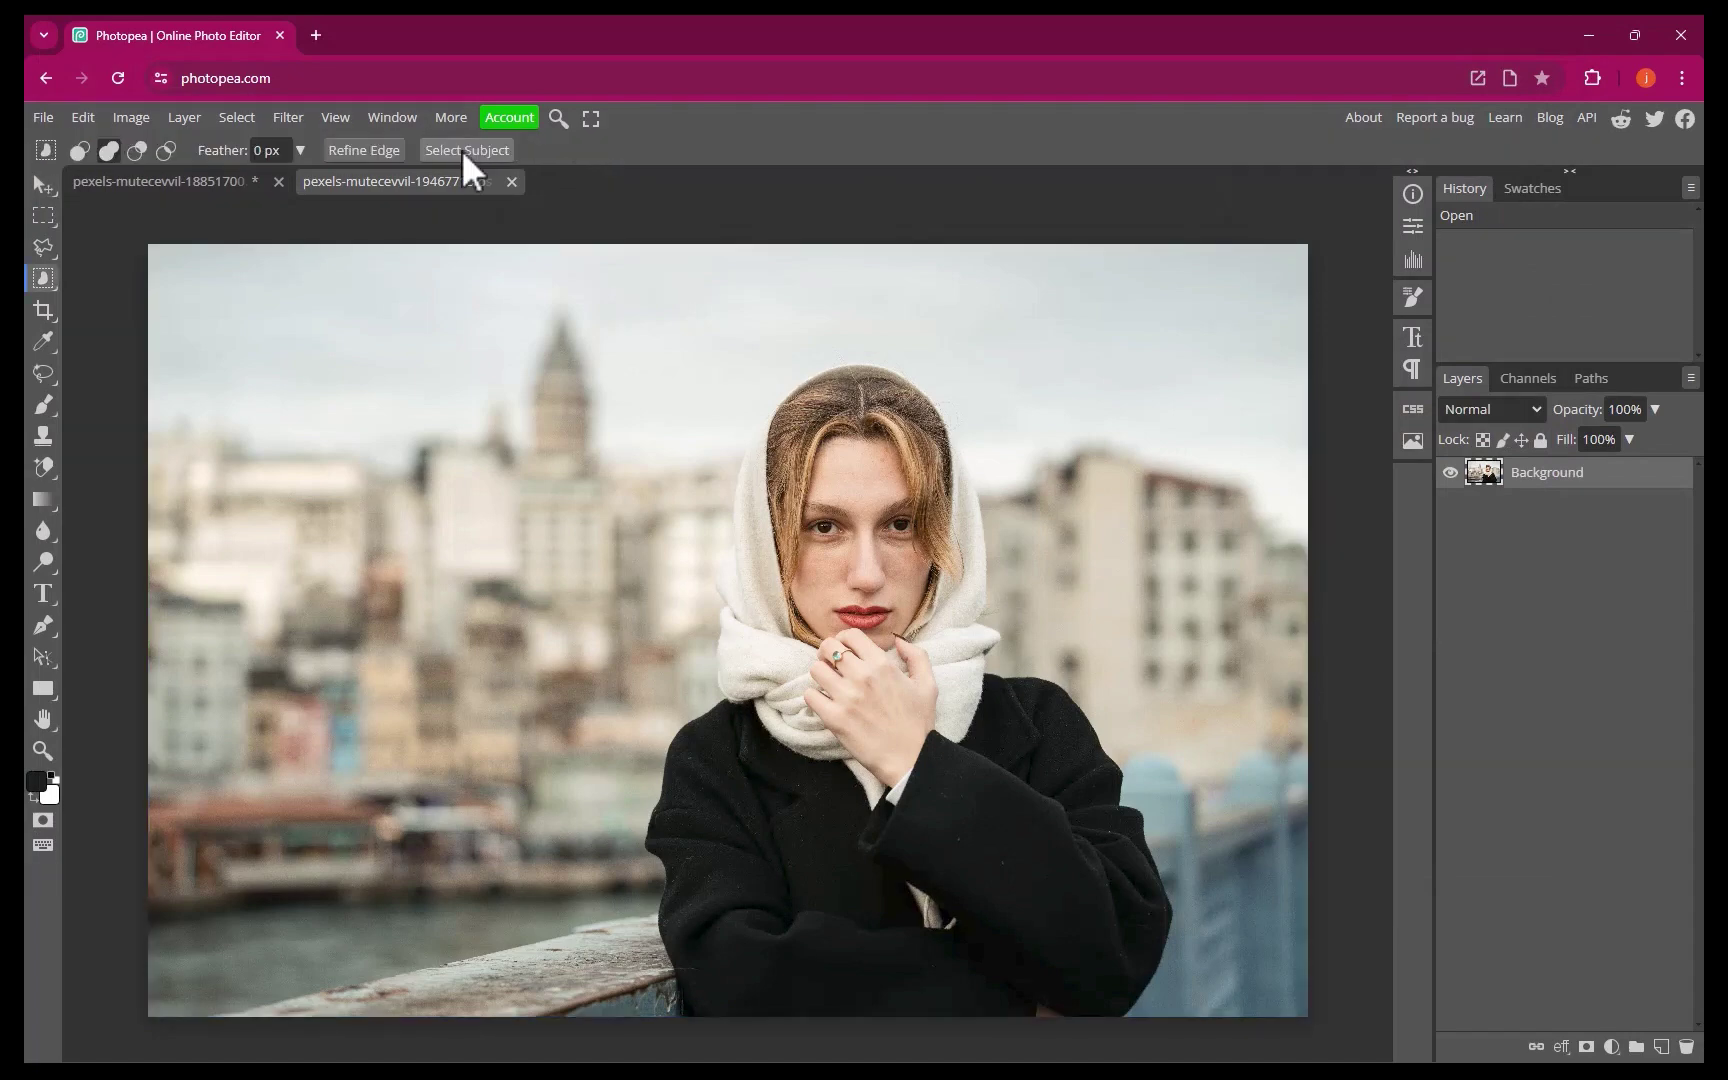
click(465, 150)
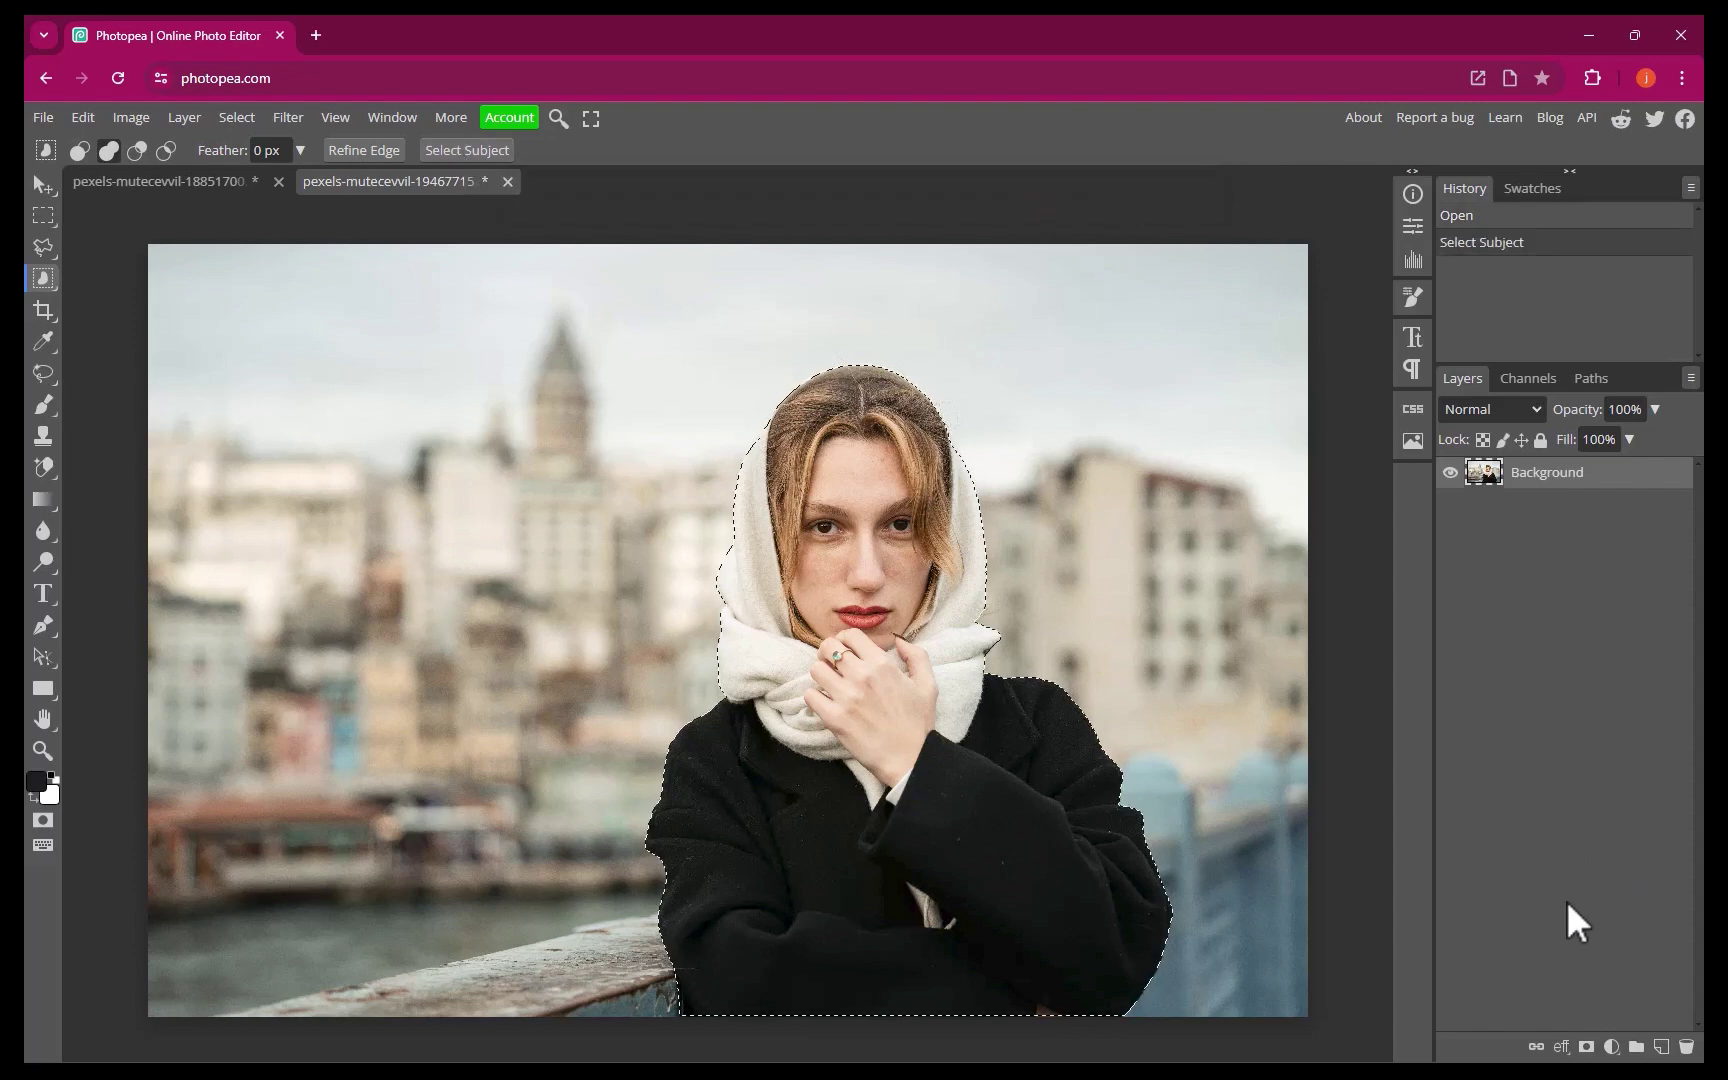
click(1586, 1047)
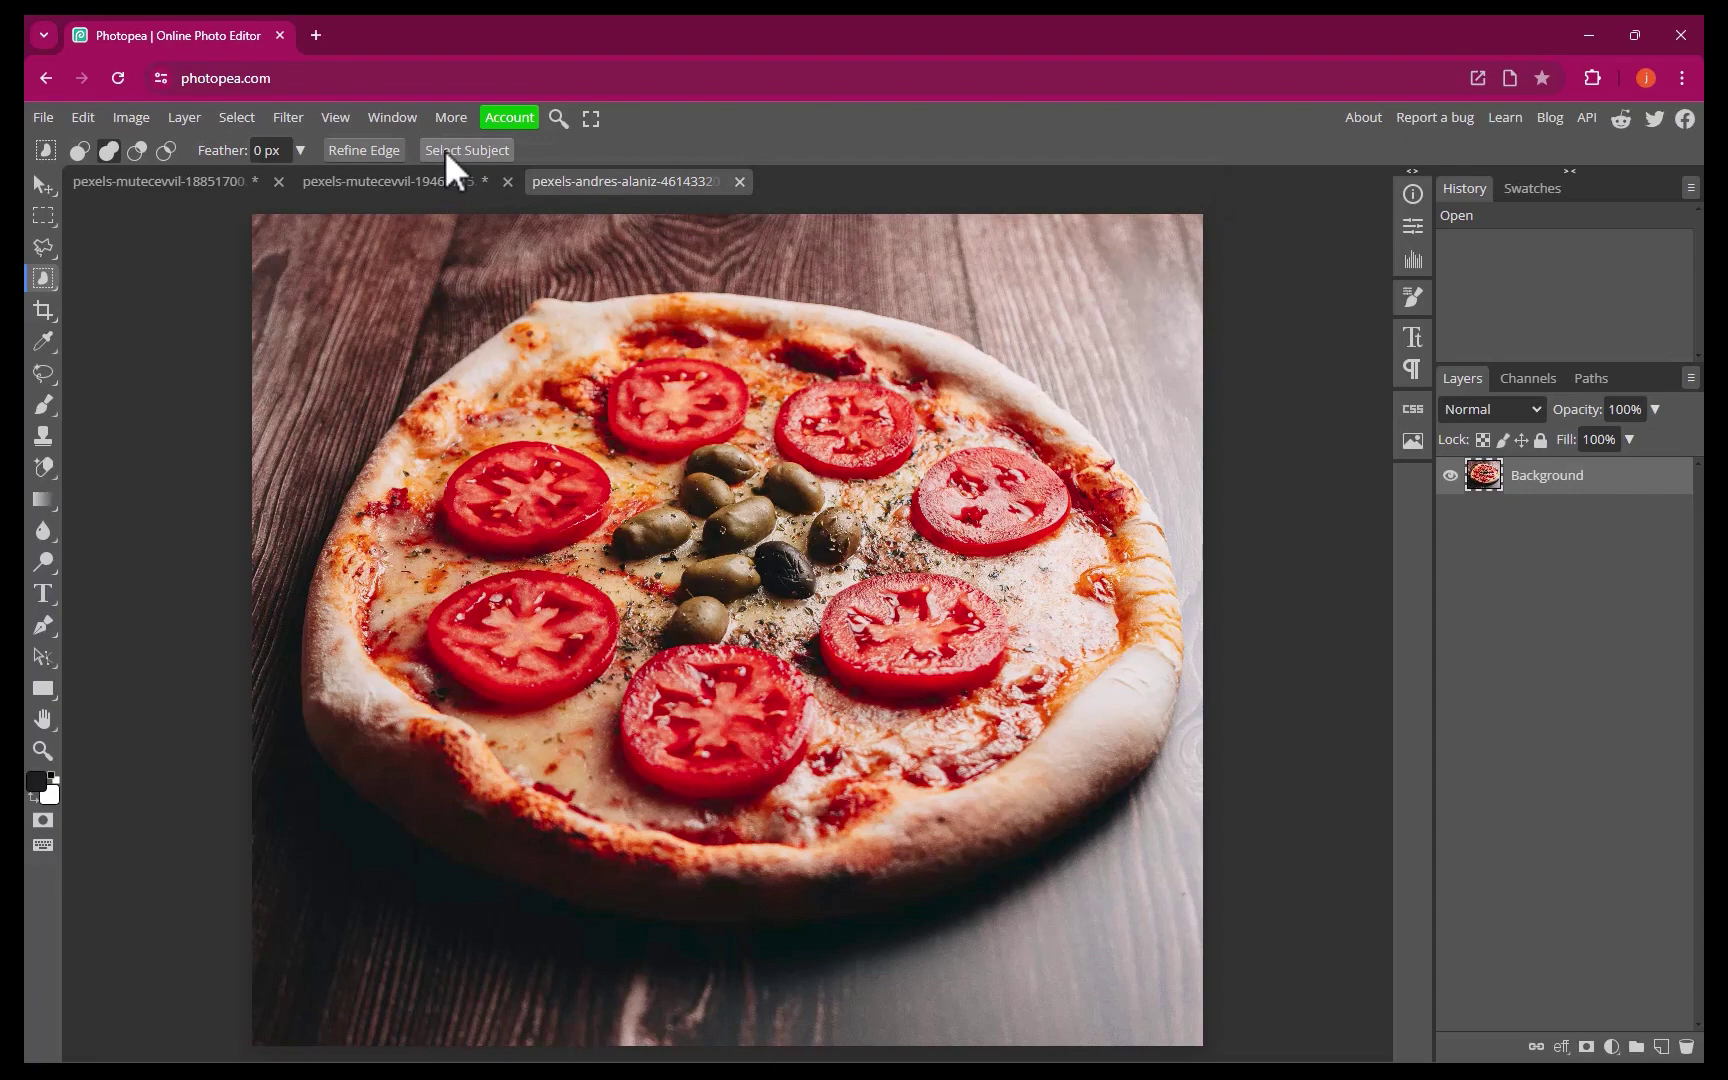
click(444, 148)
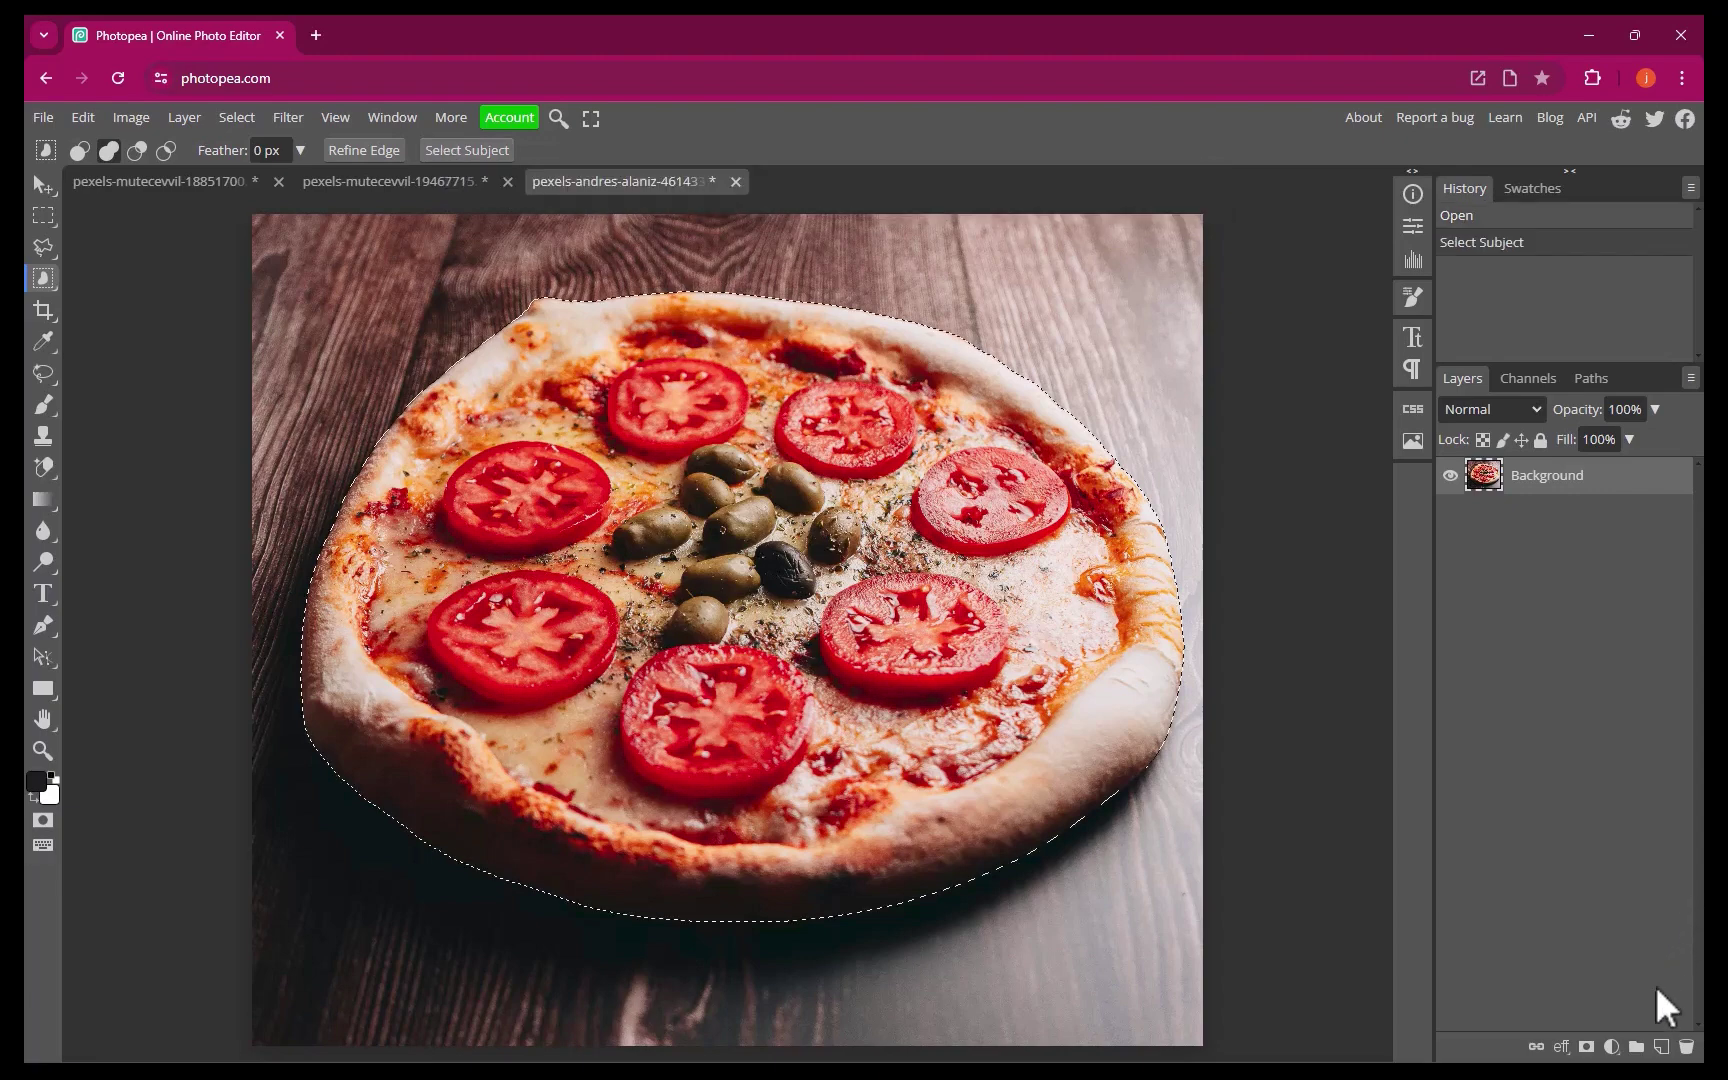
click(1586, 1045)
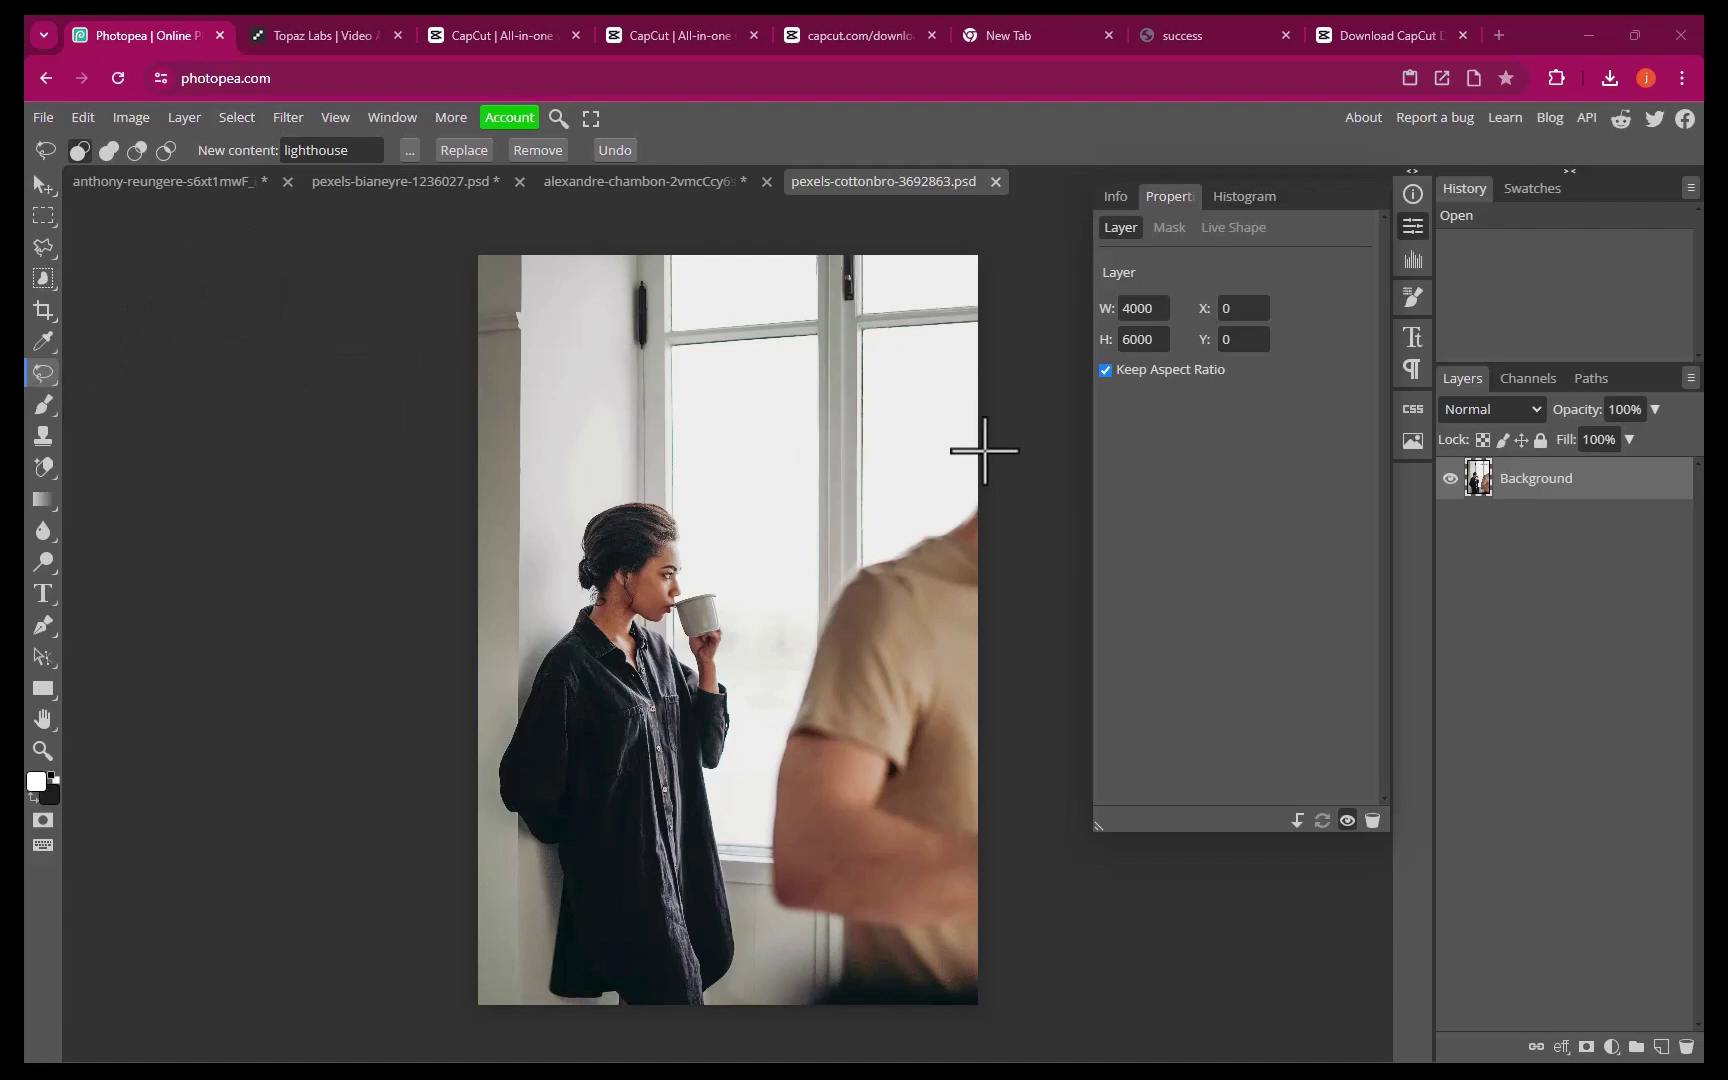
- Lasso the blurred man and remove him so the window and potted plant fill in
mouse_move(974, 450)
mouse_down()
mouse_move(824, 534)
mouse_move(769, 693)
mouse_move(748, 839)
mouse_move(762, 924)
mouse_move(770, 957)
mouse_move(842, 1001)
mouse_move(977, 998)
mouse_move(992, 942)
mouse_move(1039, 647)
mouse_move(1032, 507)
mouse_move(958, 451)
mouse_up()
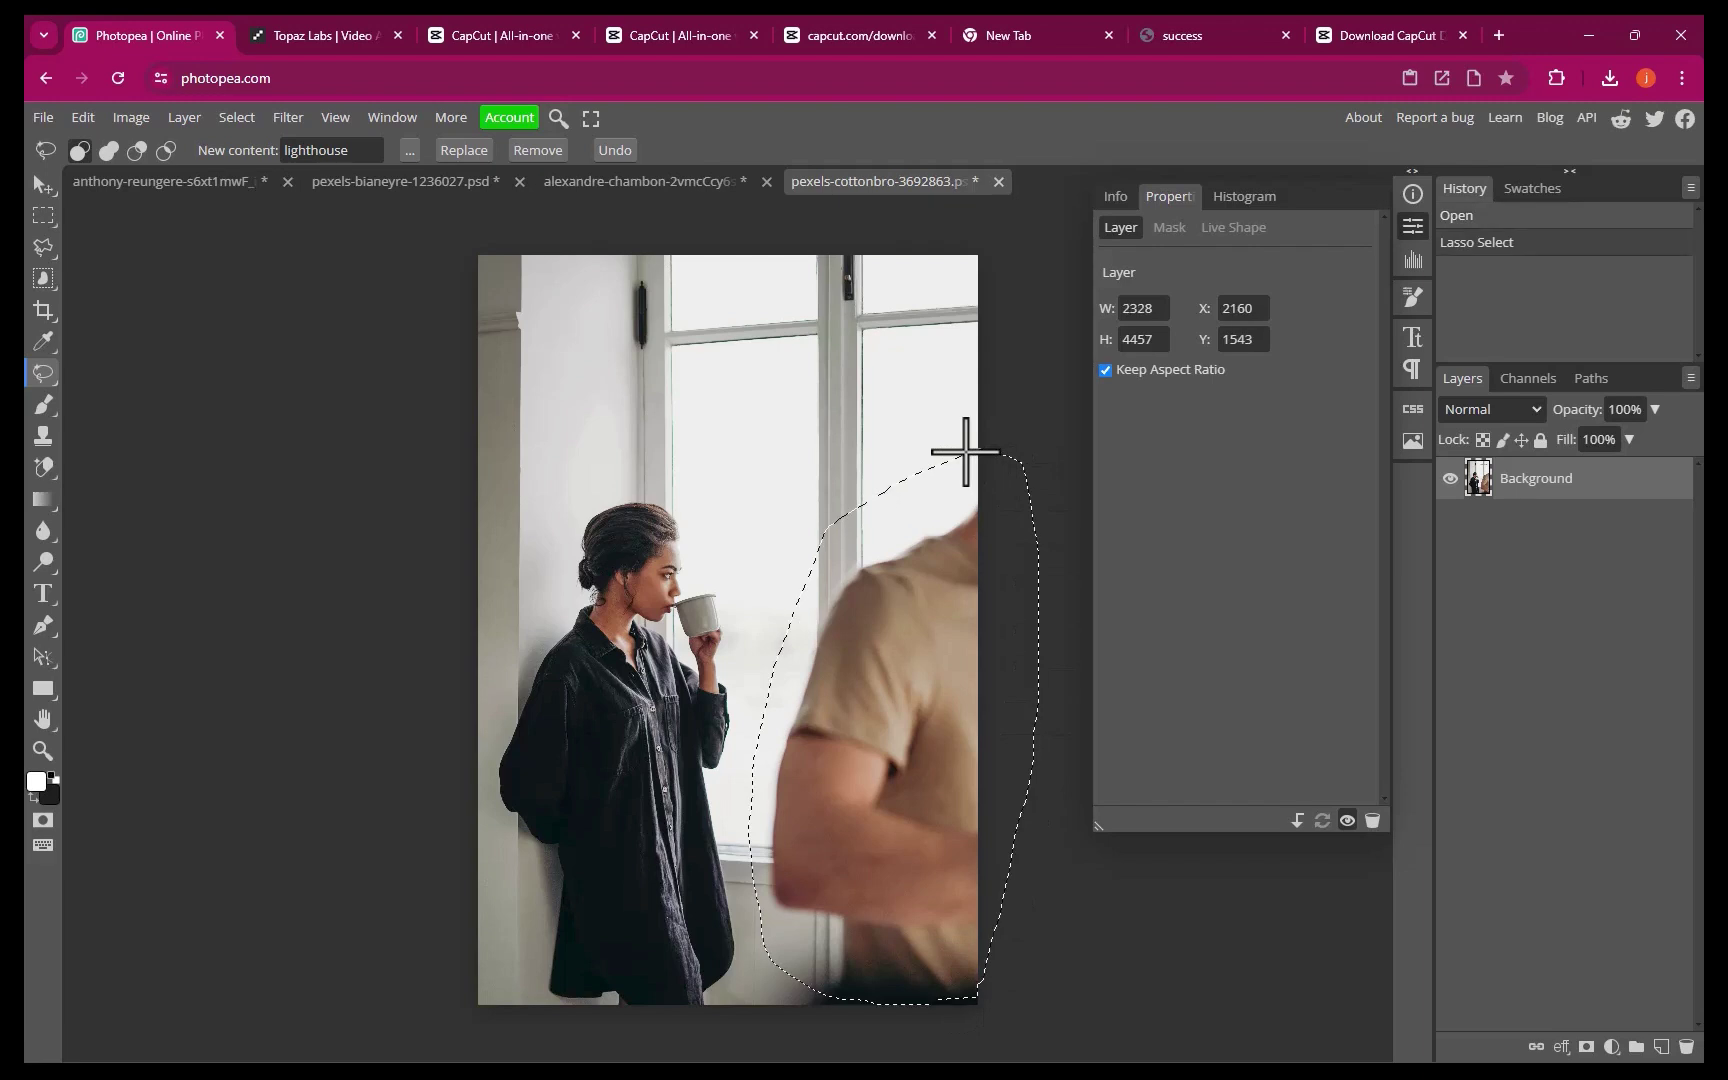
click(538, 152)
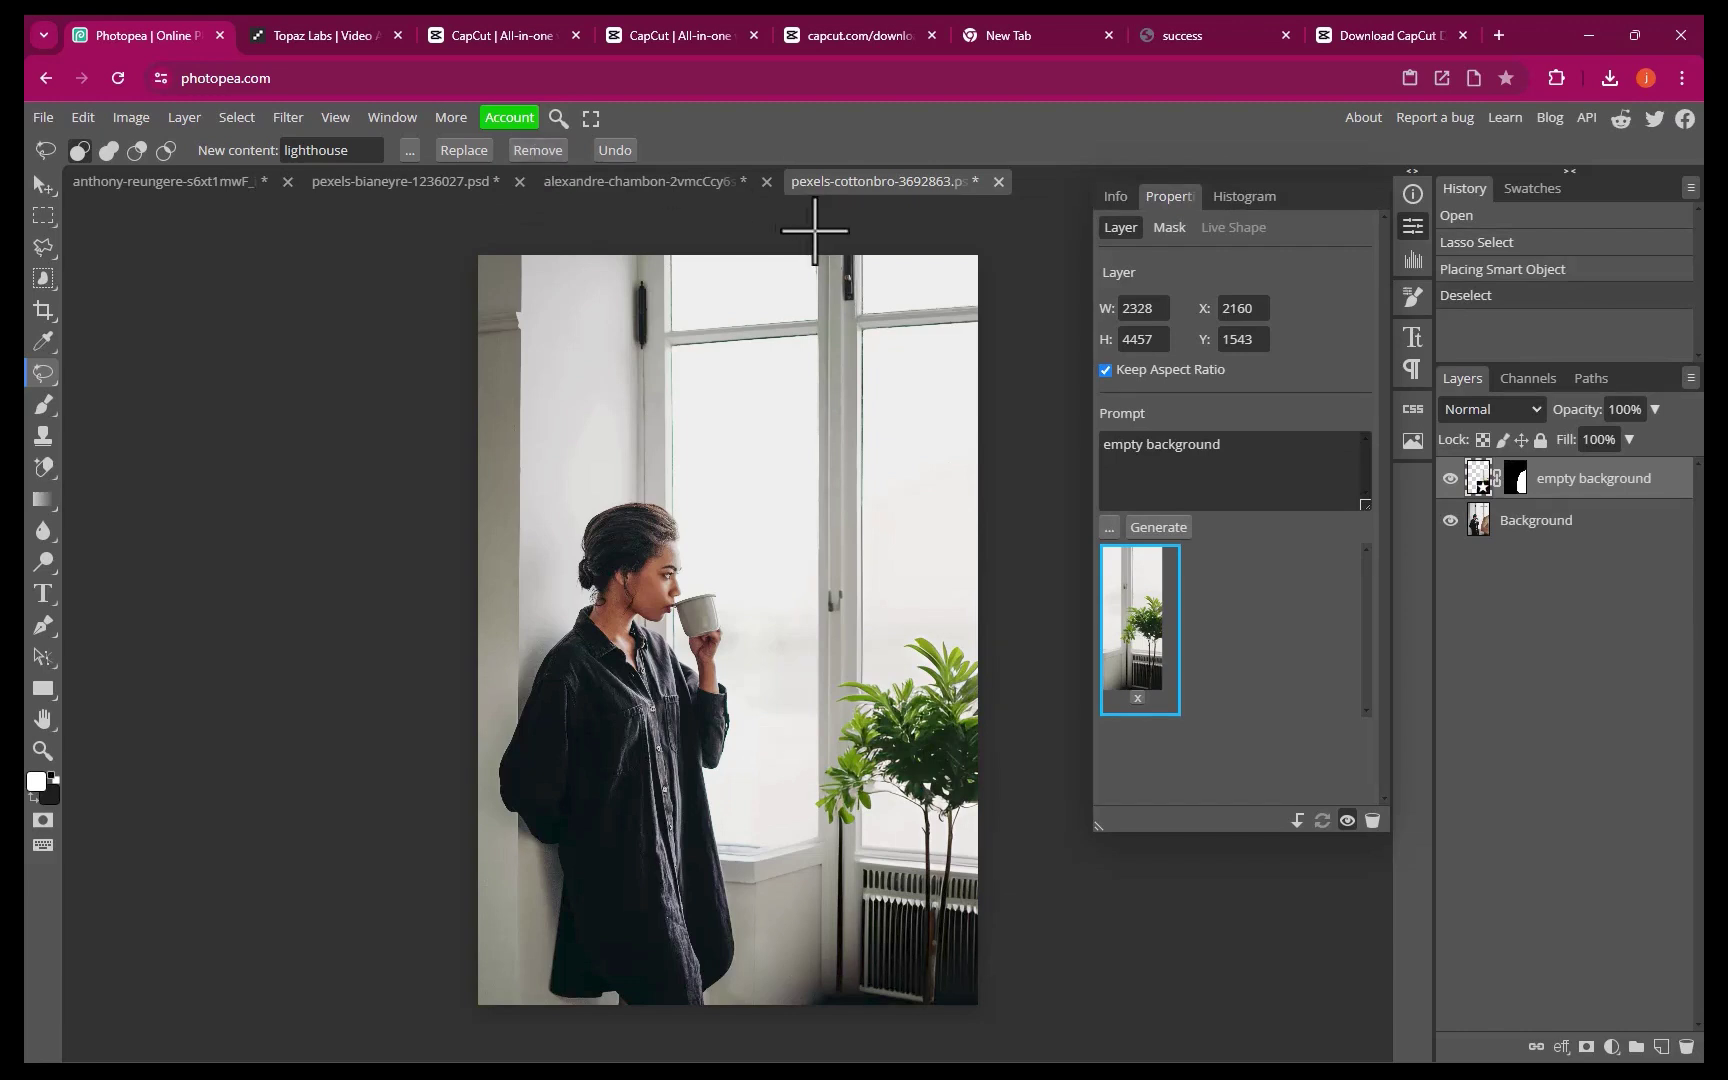
click(1160, 440)
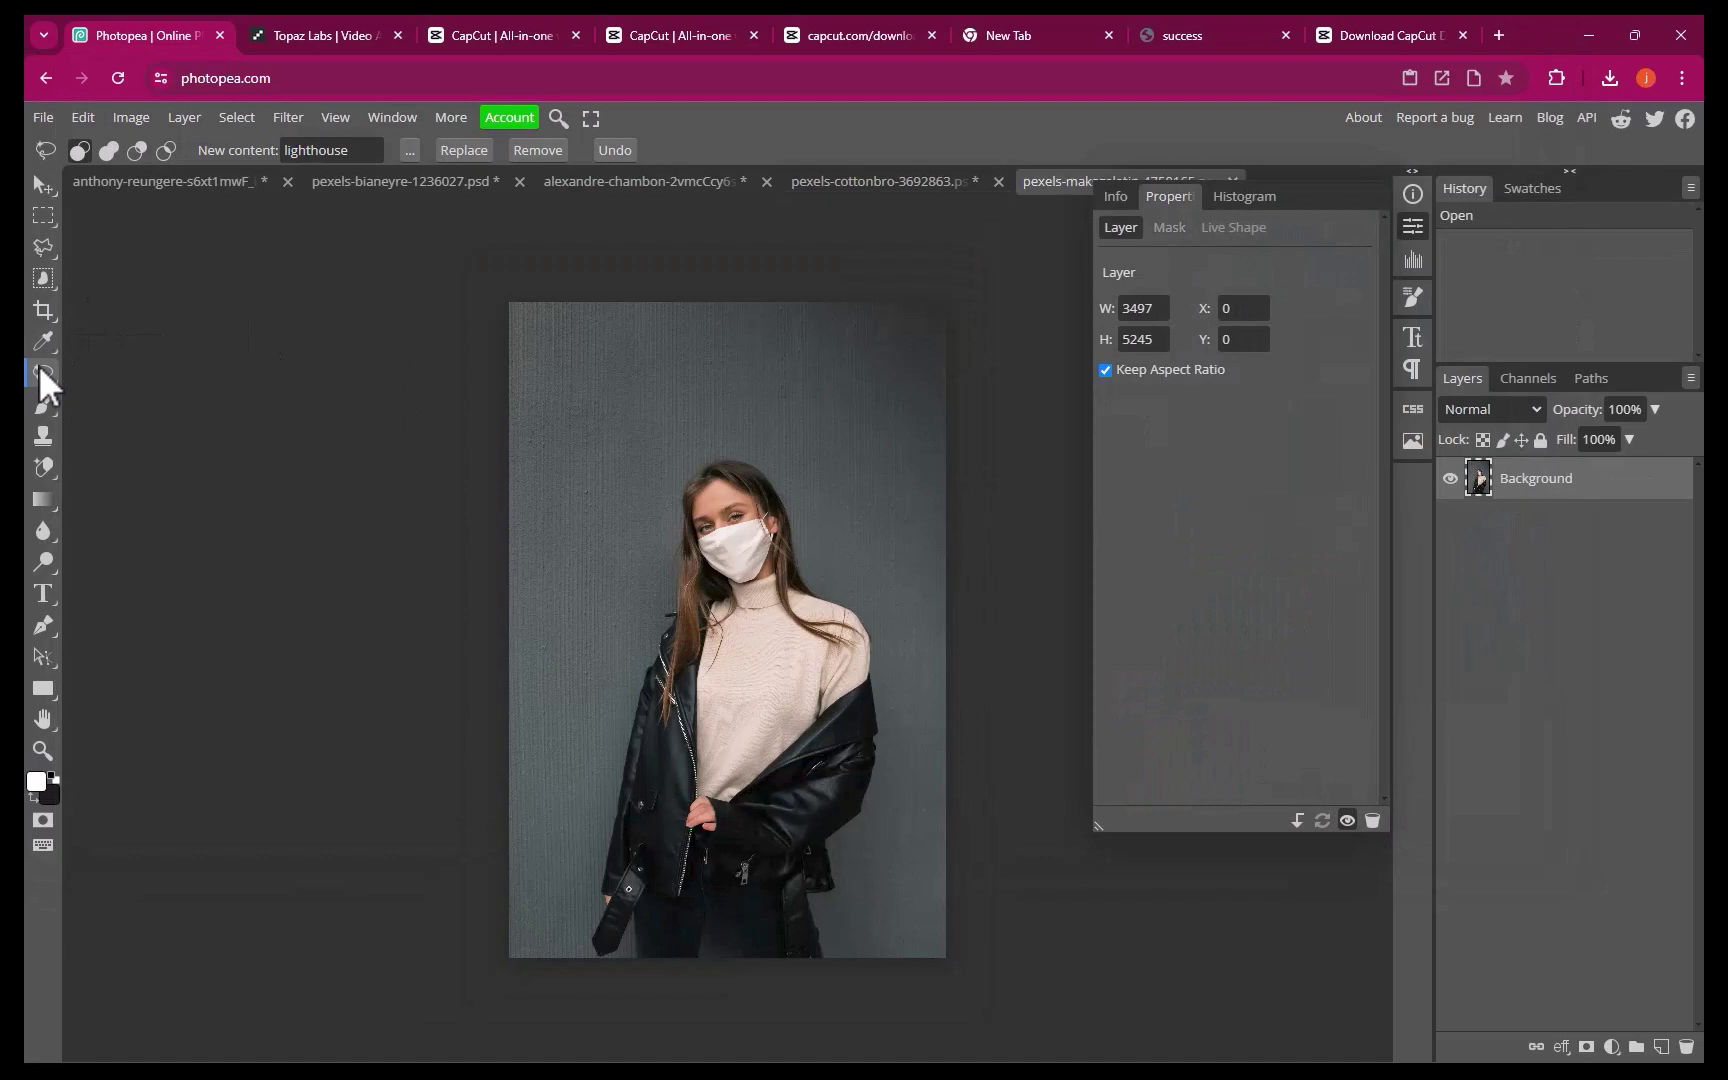
- With the Lasso, circle the woman's white face mask and remove it
right_click(42, 374)
click(131, 432)
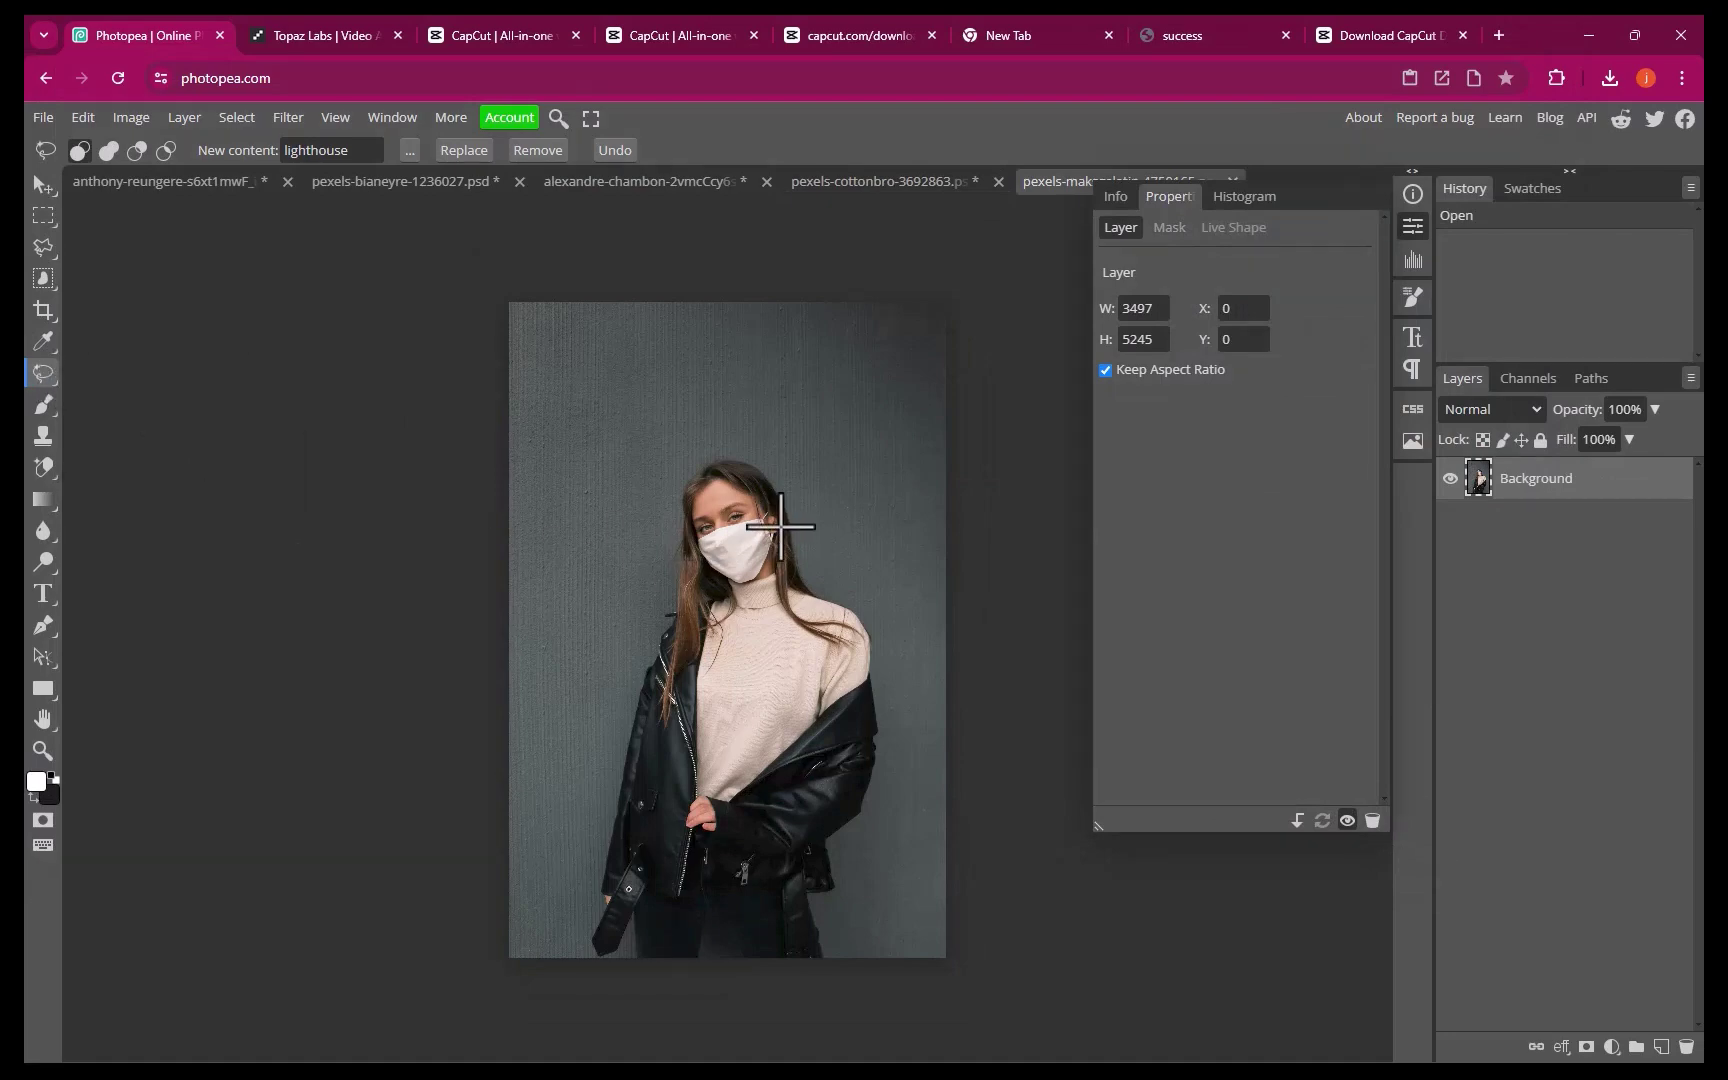
mouse_move(780, 525)
mouse_down()
mouse_move(698, 539)
mouse_move(718, 577)
mouse_move(763, 581)
mouse_move(775, 502)
mouse_up()
click(528, 155)
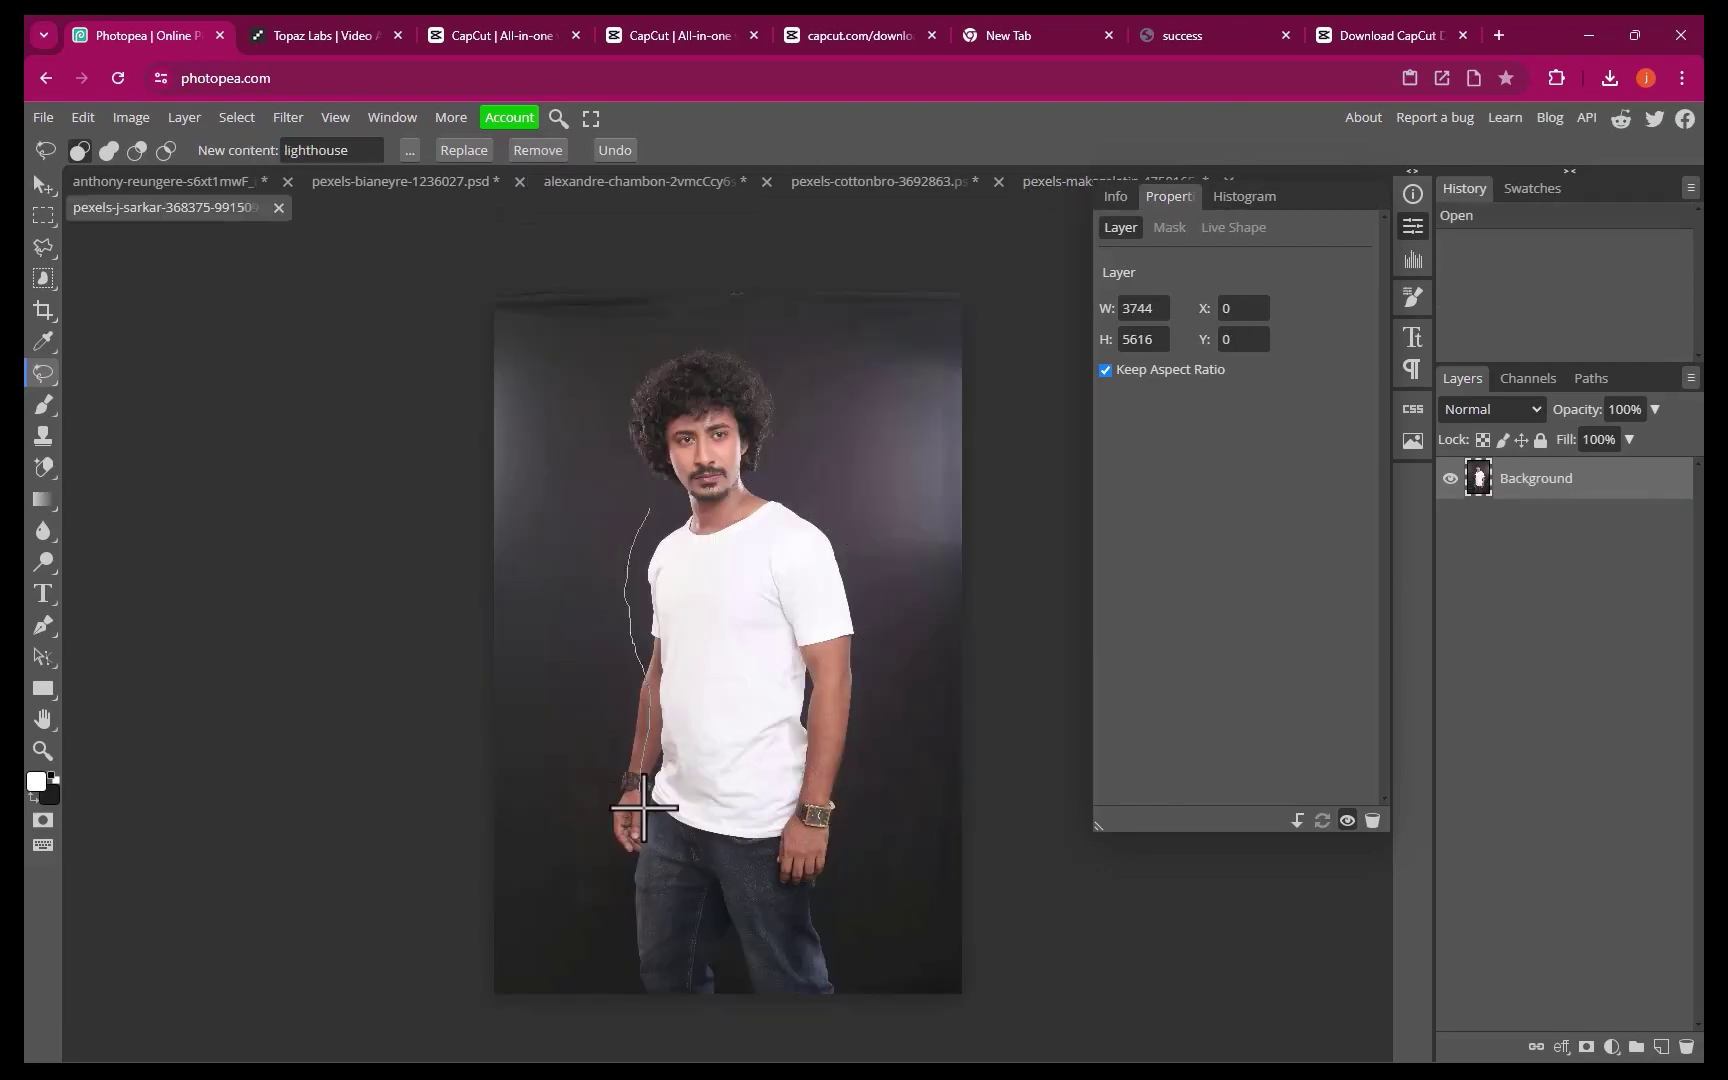
- Lasso the man's white T-shirt and replace it with 'red shirt with collar'
mouse_move(636, 800)
mouse_down()
mouse_move(790, 858)
mouse_move(846, 665)
mouse_move(687, 494)
mouse_move(650, 508)
mouse_up()
click(262, 152)
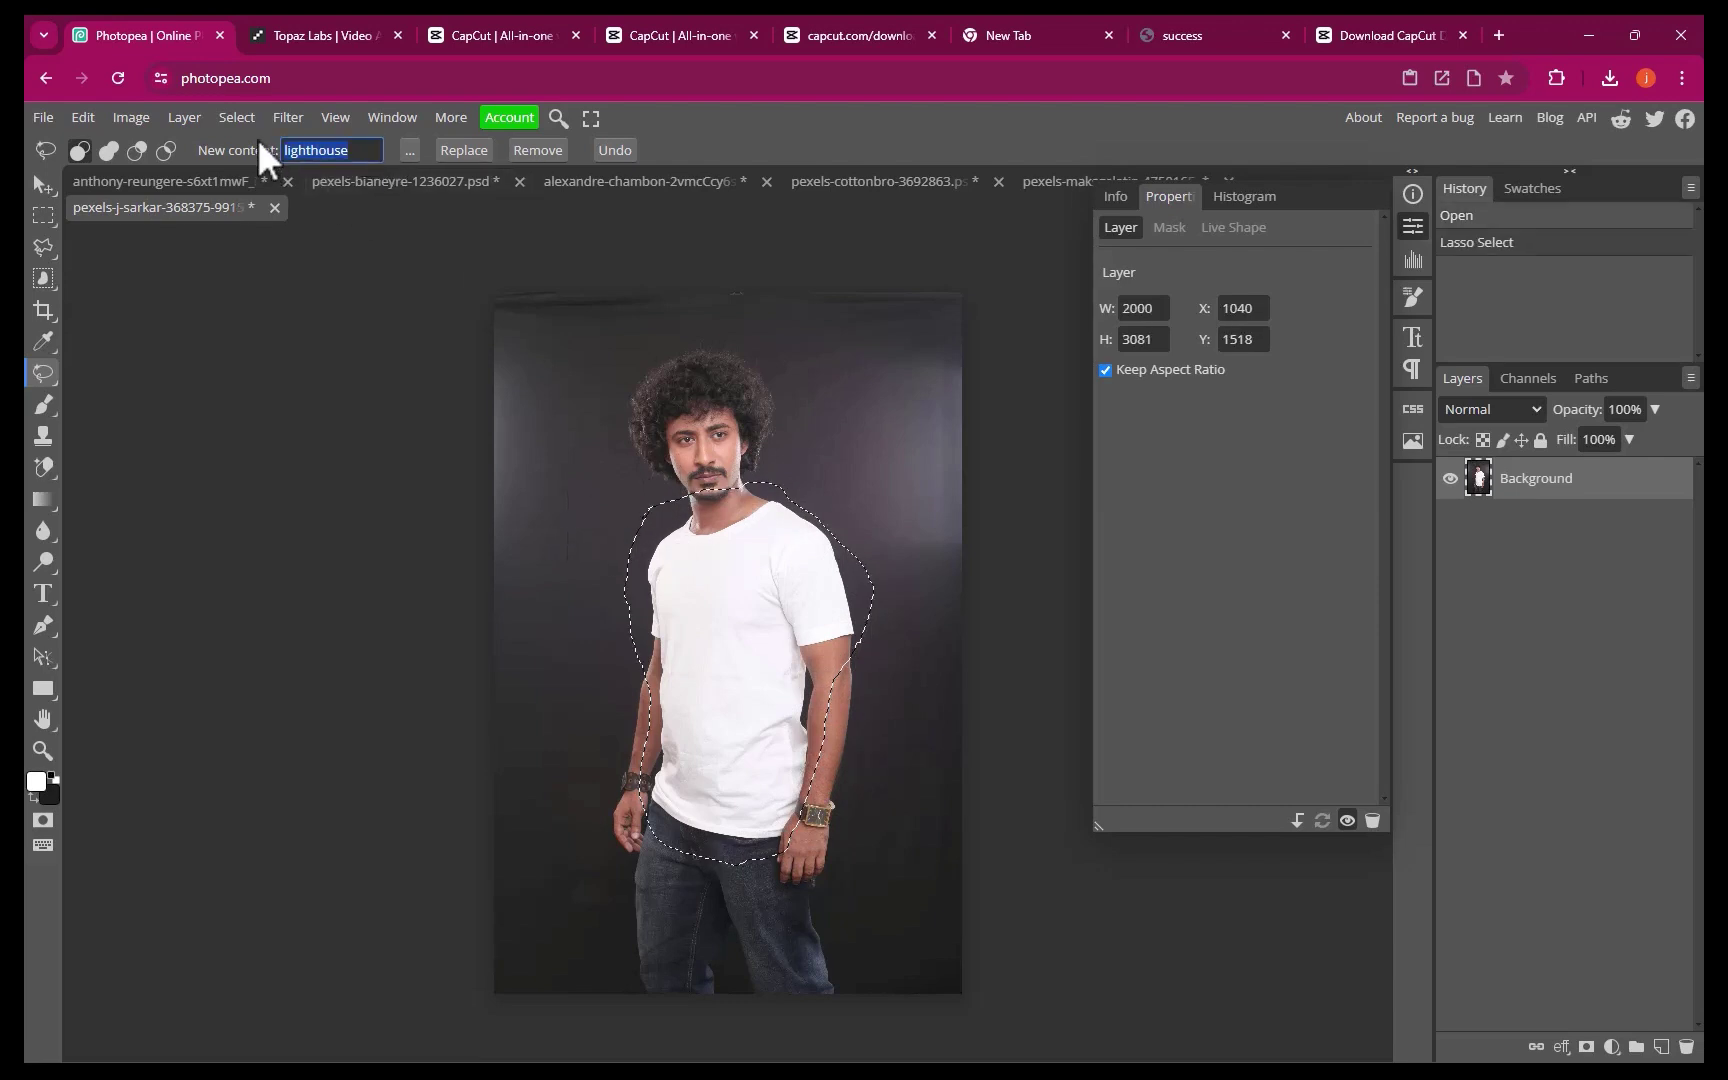
text(red shirt wi)
text(th collar)
click(464, 151)
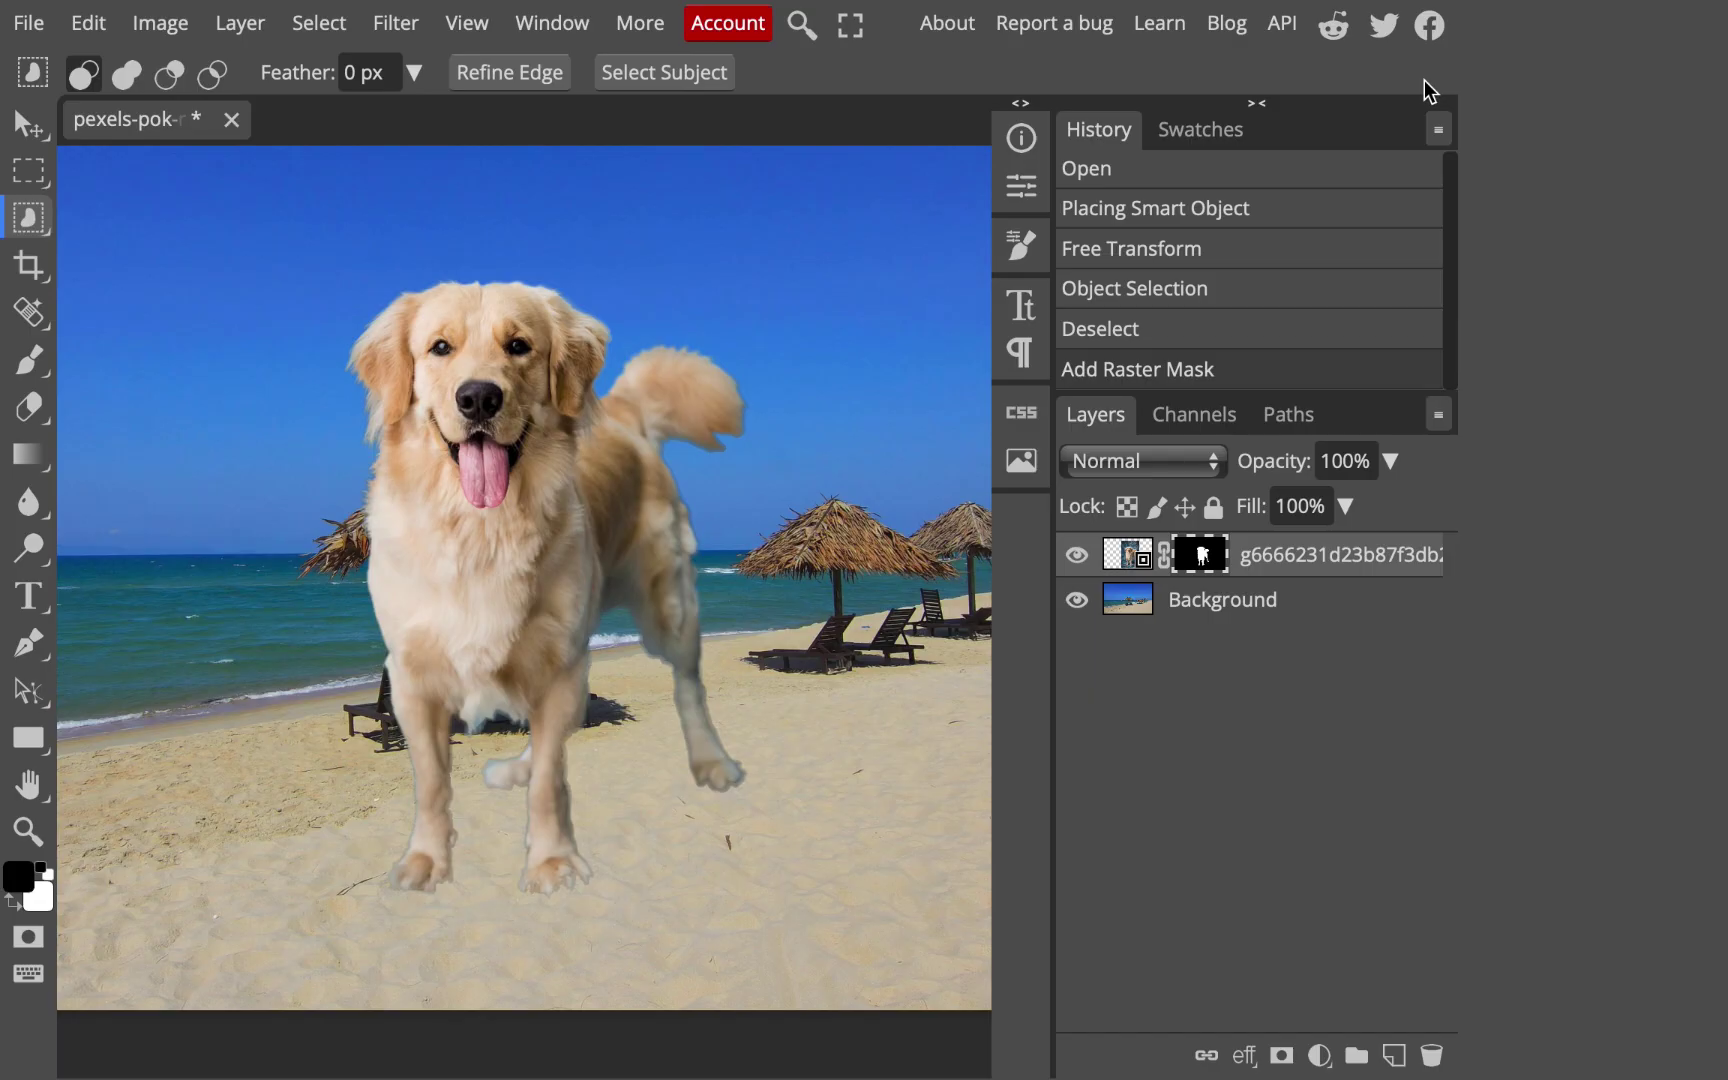
- Shrink the golden retriever to about 39% and set it on the sand
click(28, 124)
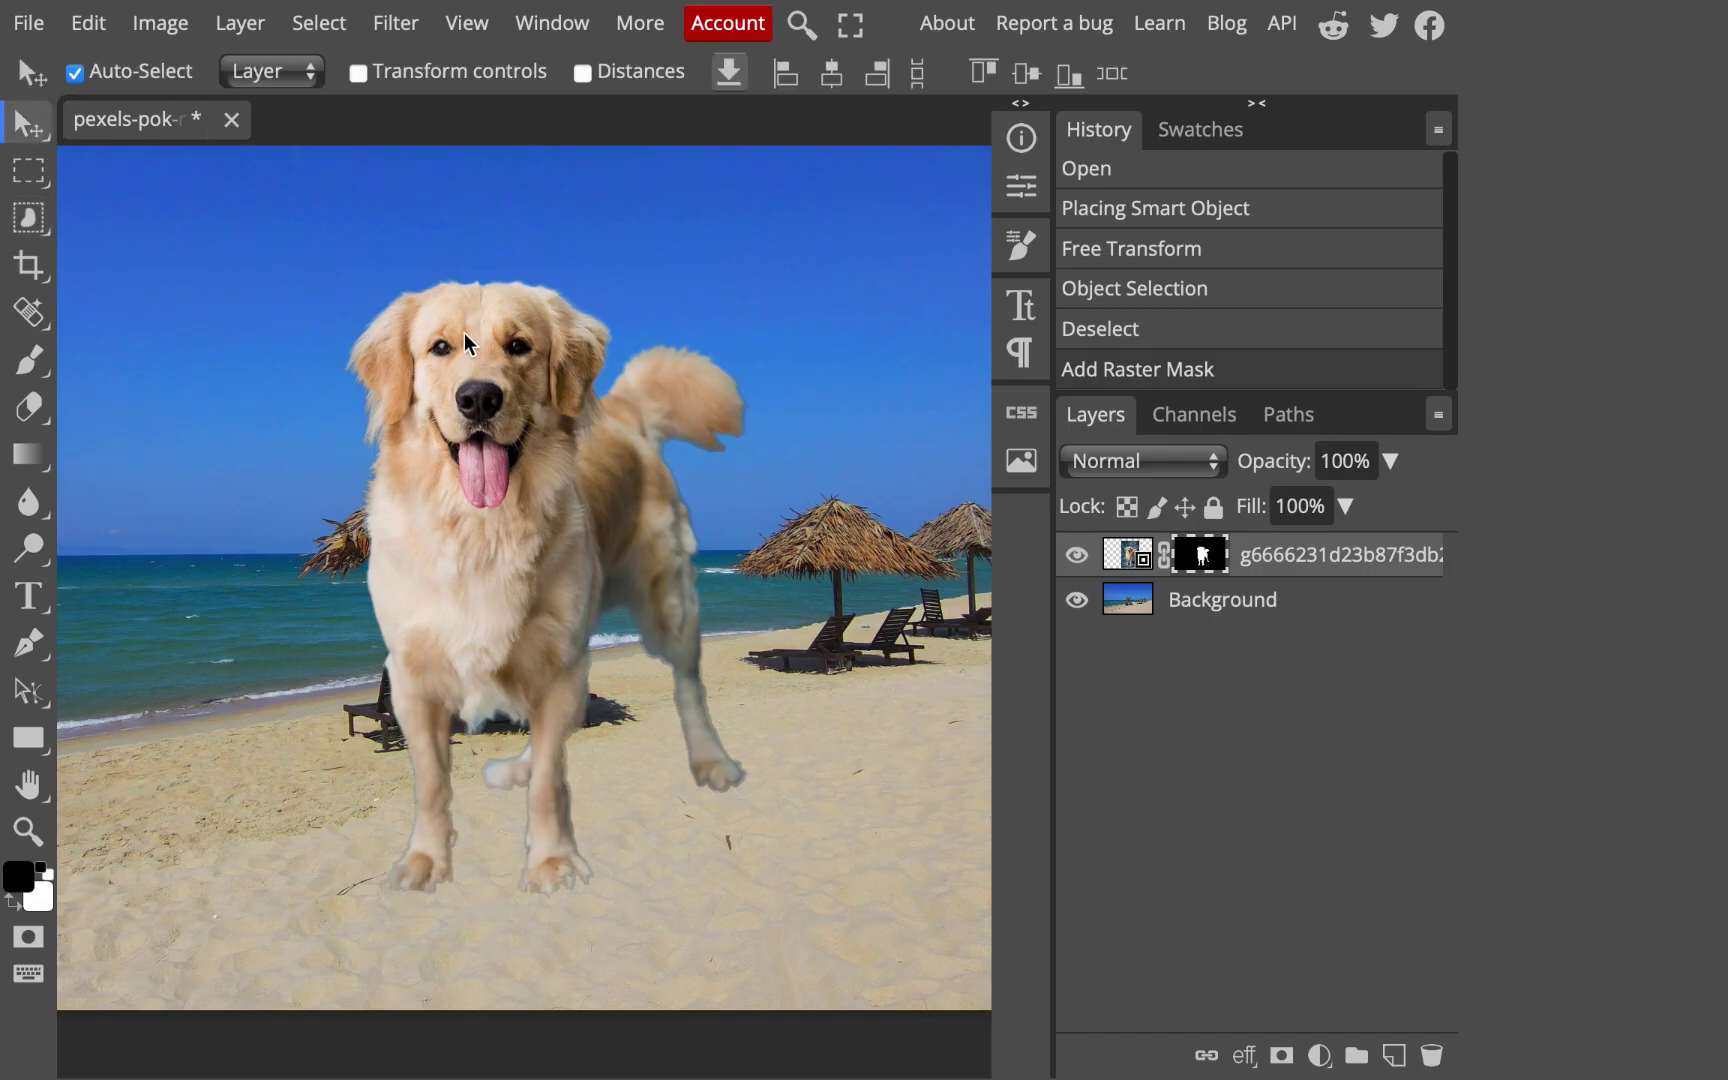
click(358, 72)
drag(235, 962, 590, 417)
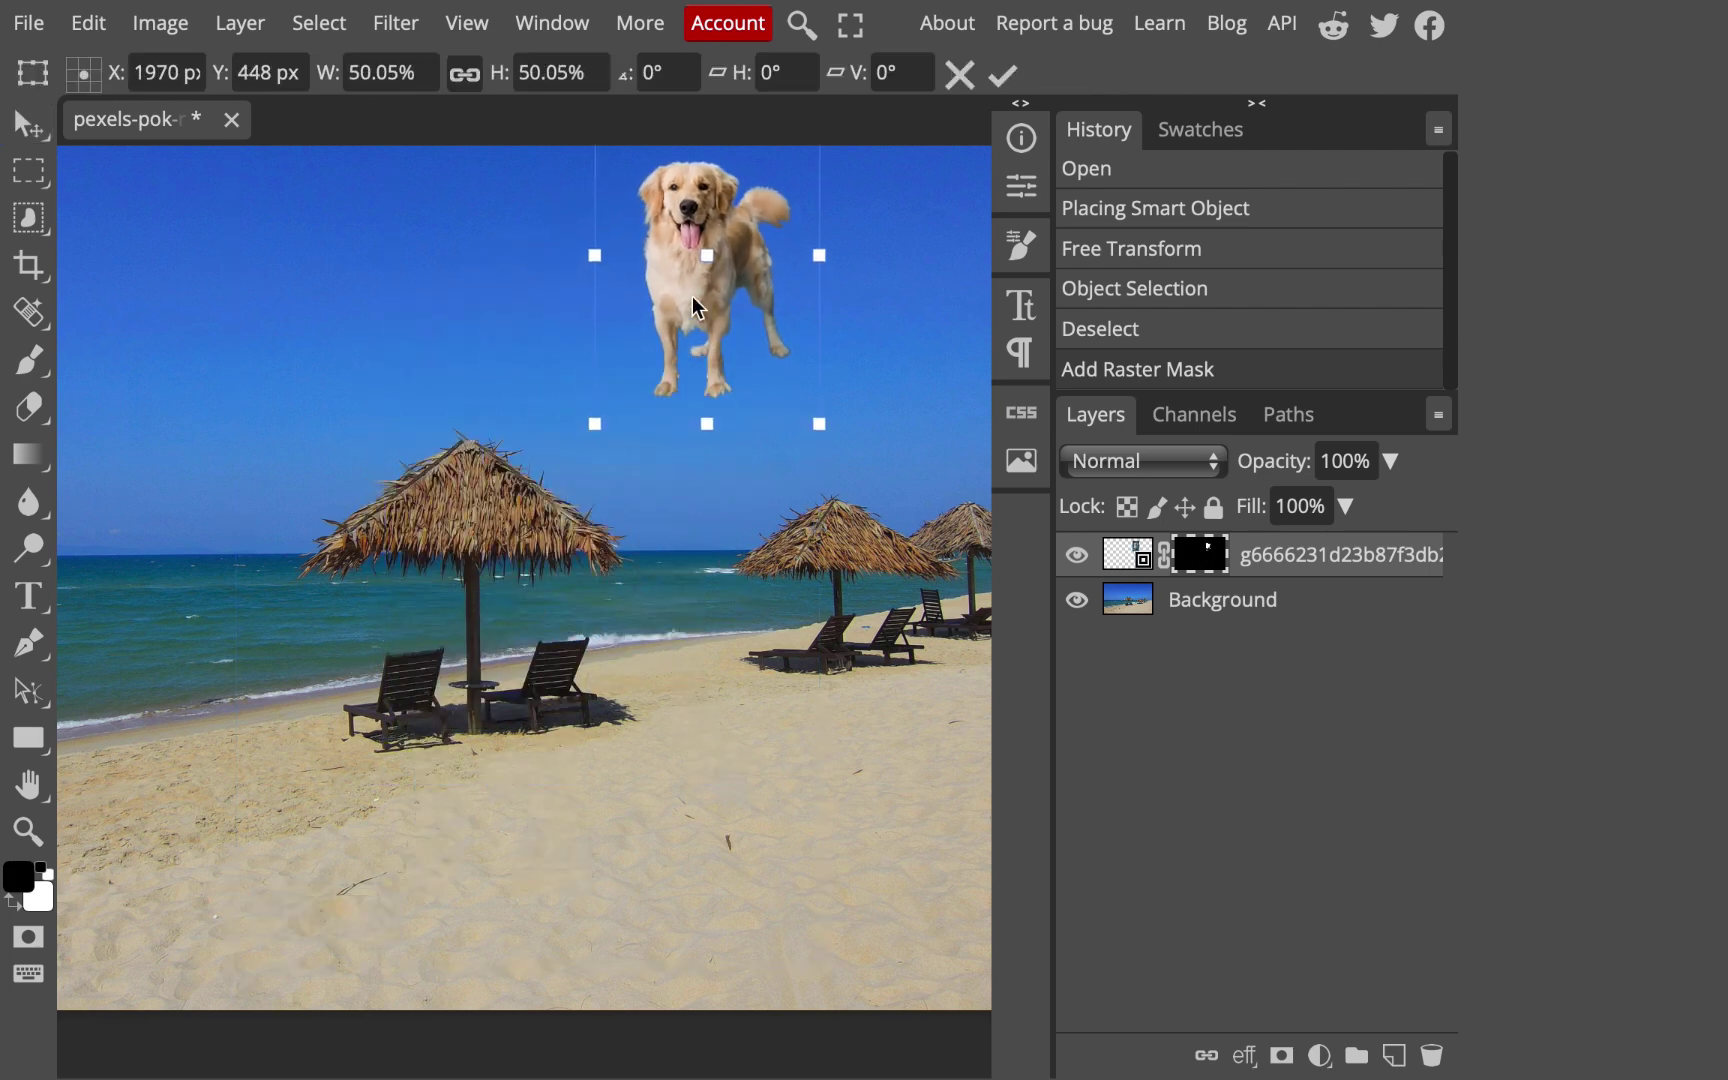
drag(700, 330, 737, 817)
drag(858, 658, 806, 727)
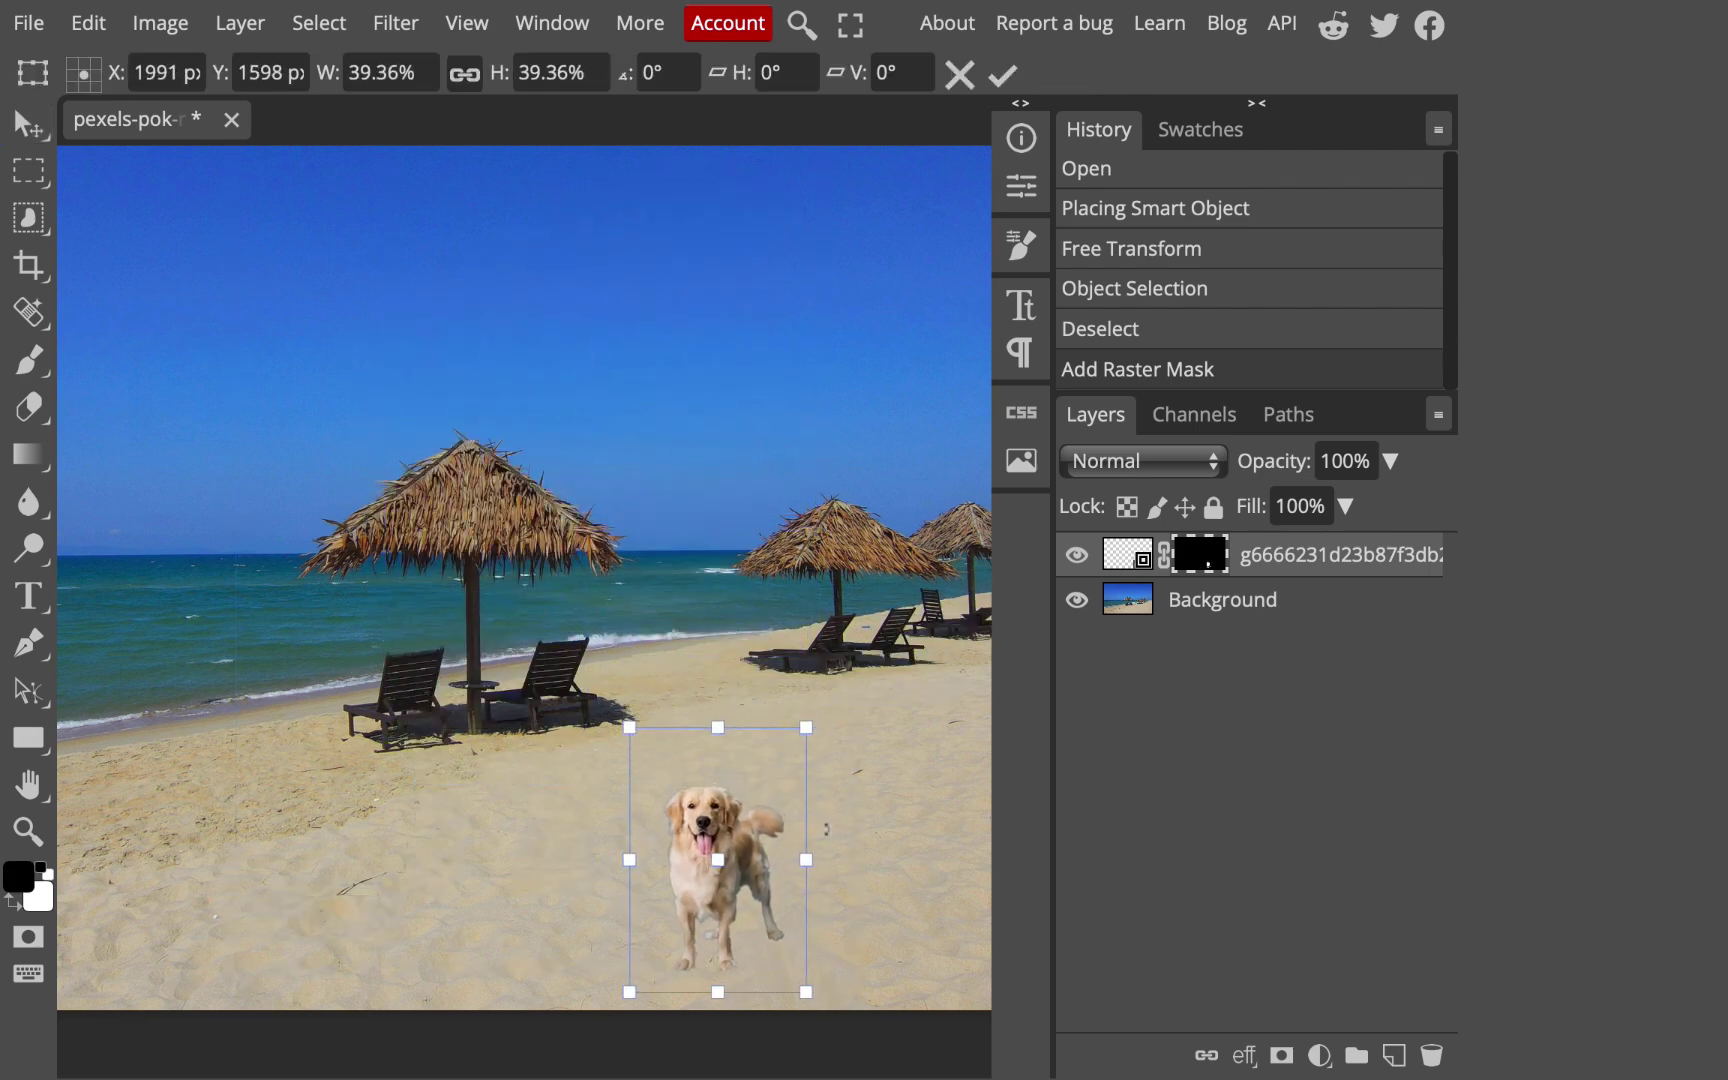
click(28, 172)
- With the Background layer selected, search the Gallery for 'small boat' and pick the three-masted sailing ship
click(1200, 602)
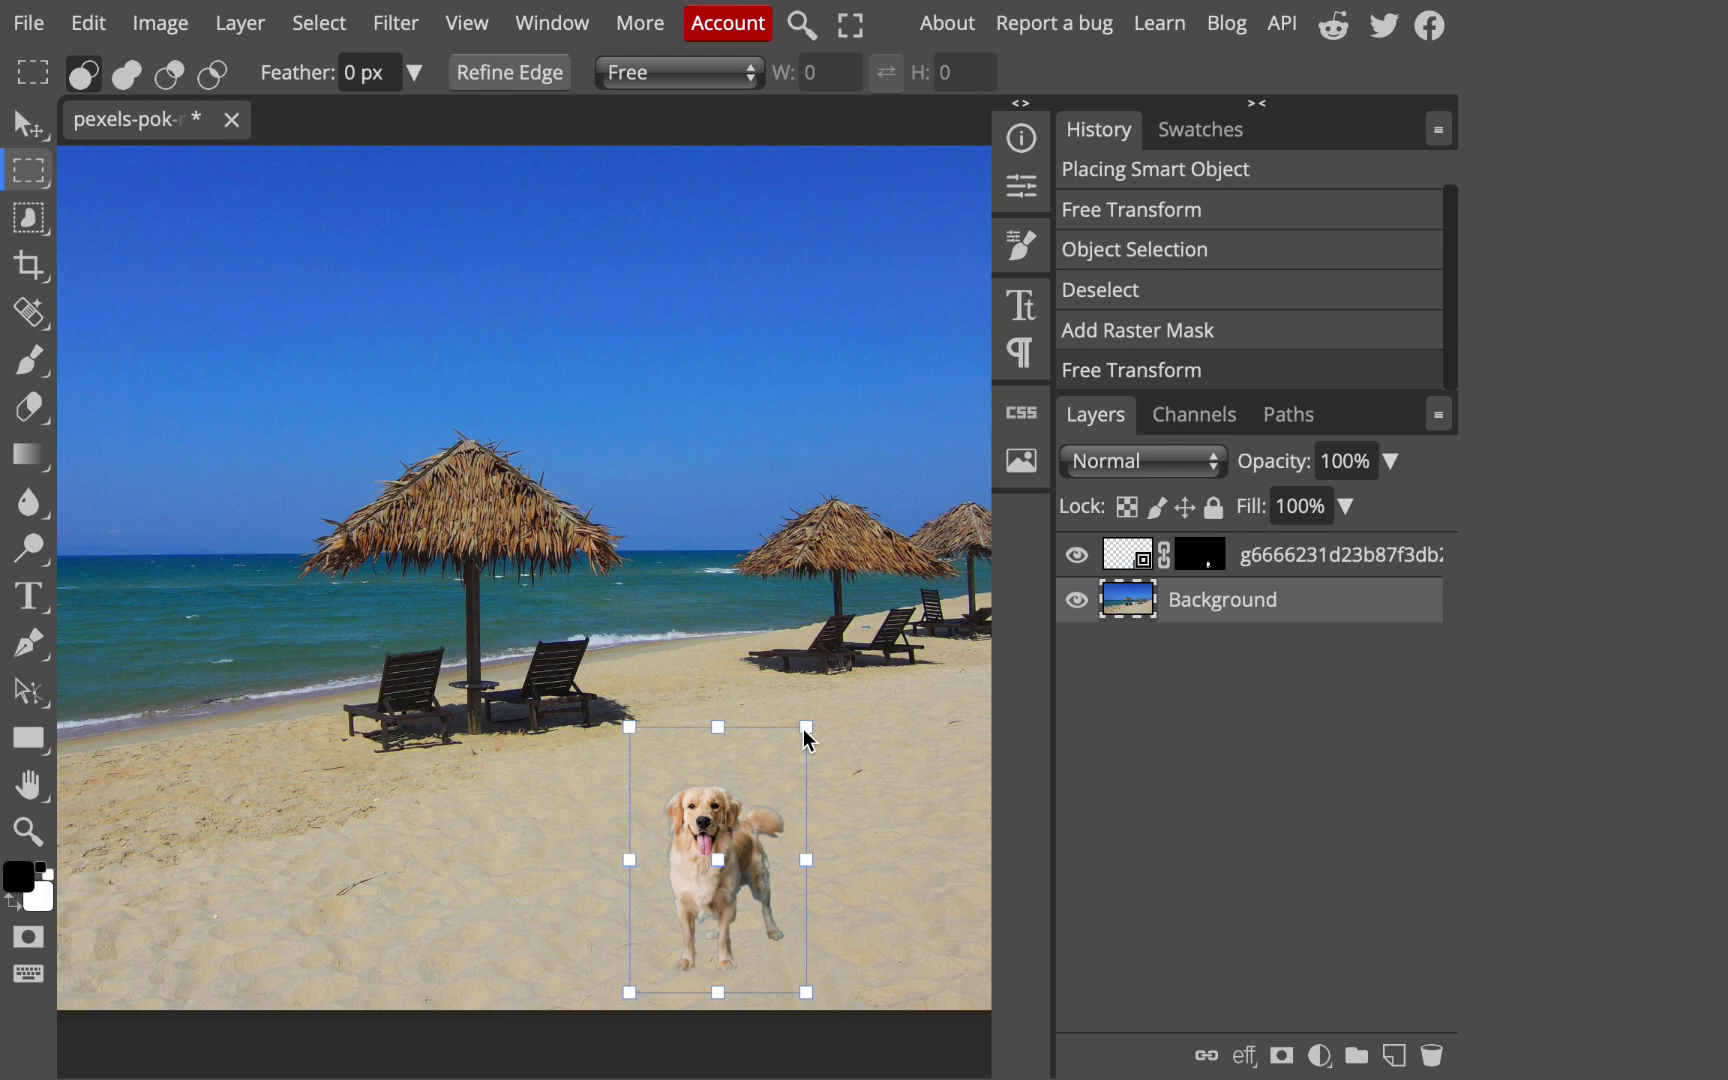
click(1021, 461)
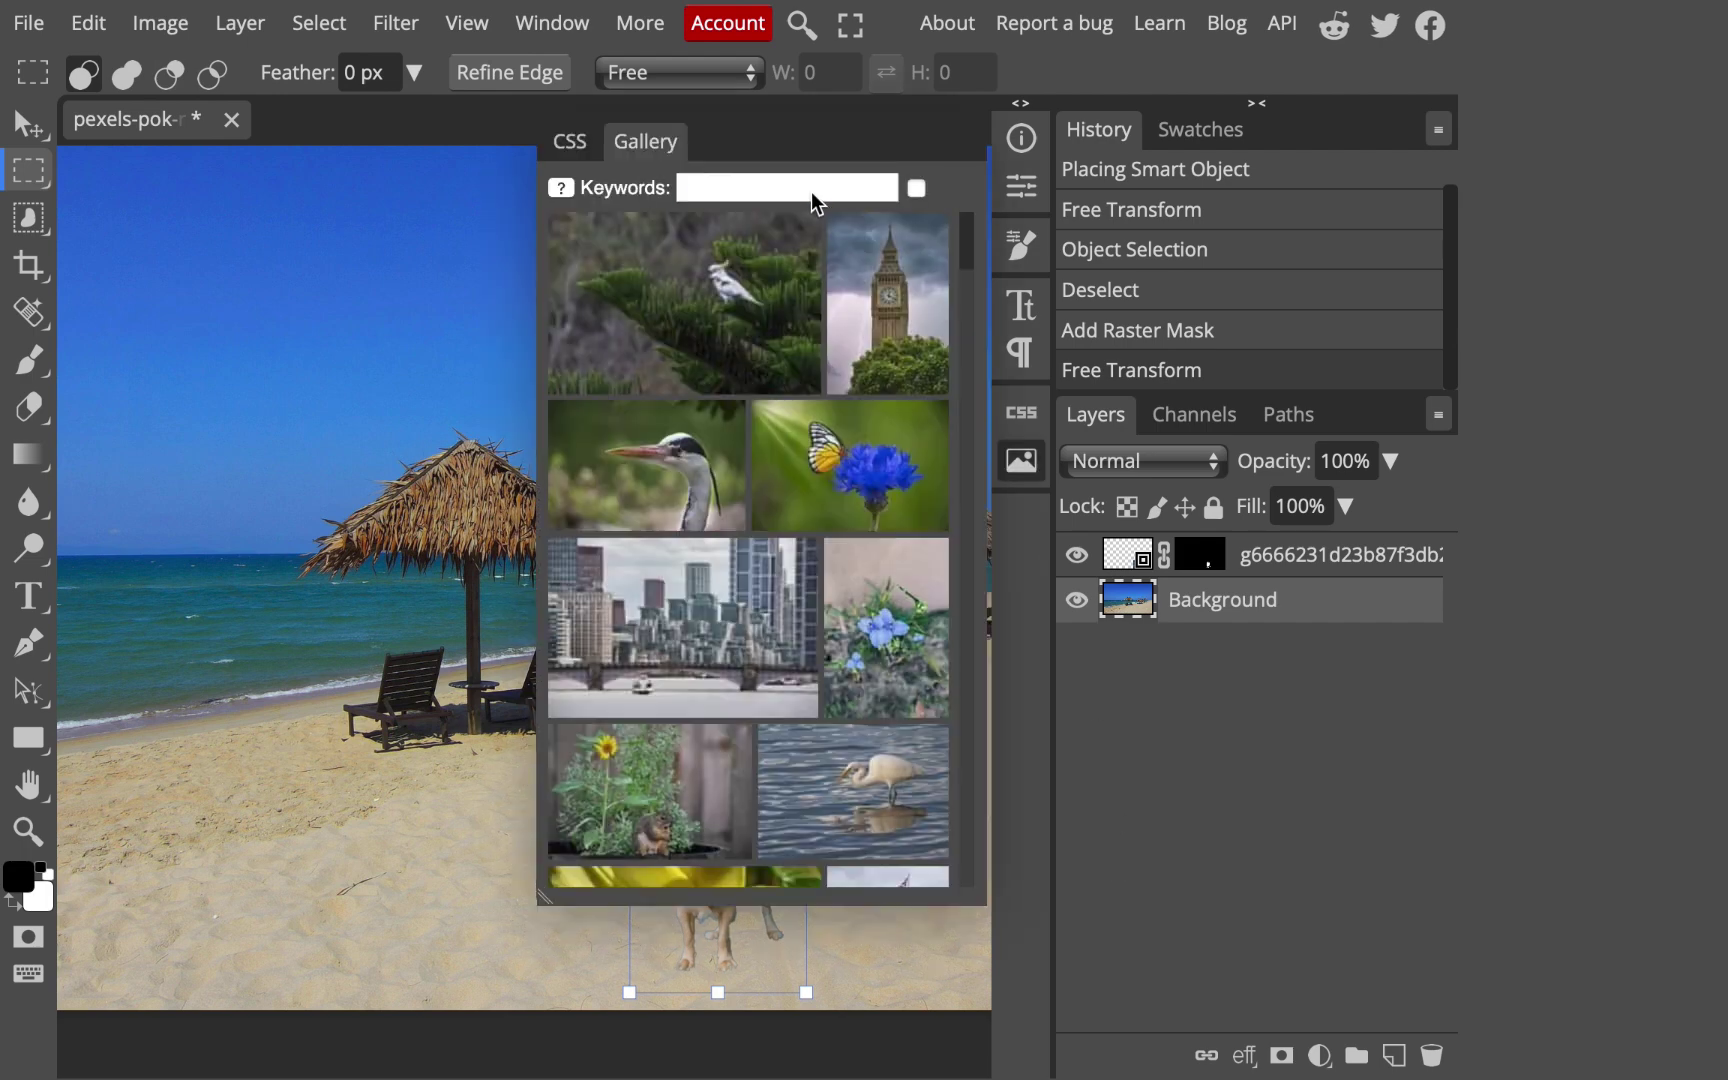
click(812, 192)
text(small boat)
key(Return)
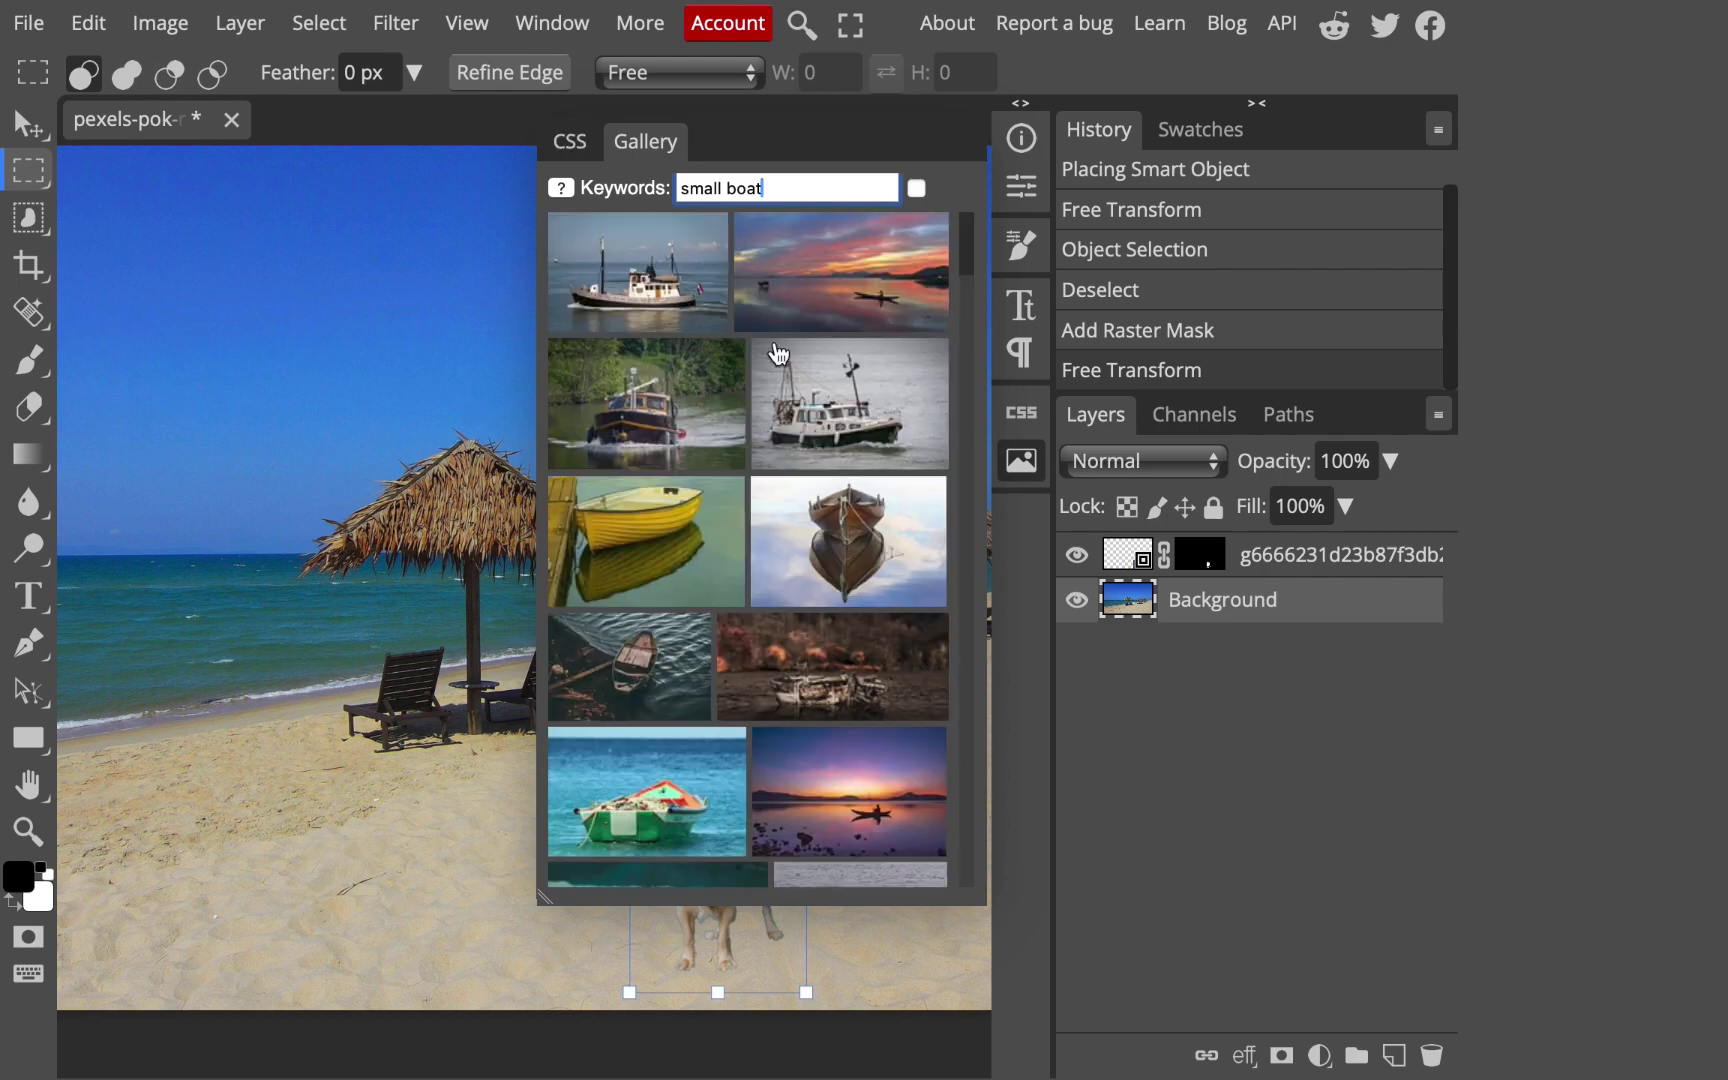
scroll(778, 353, down, 10)
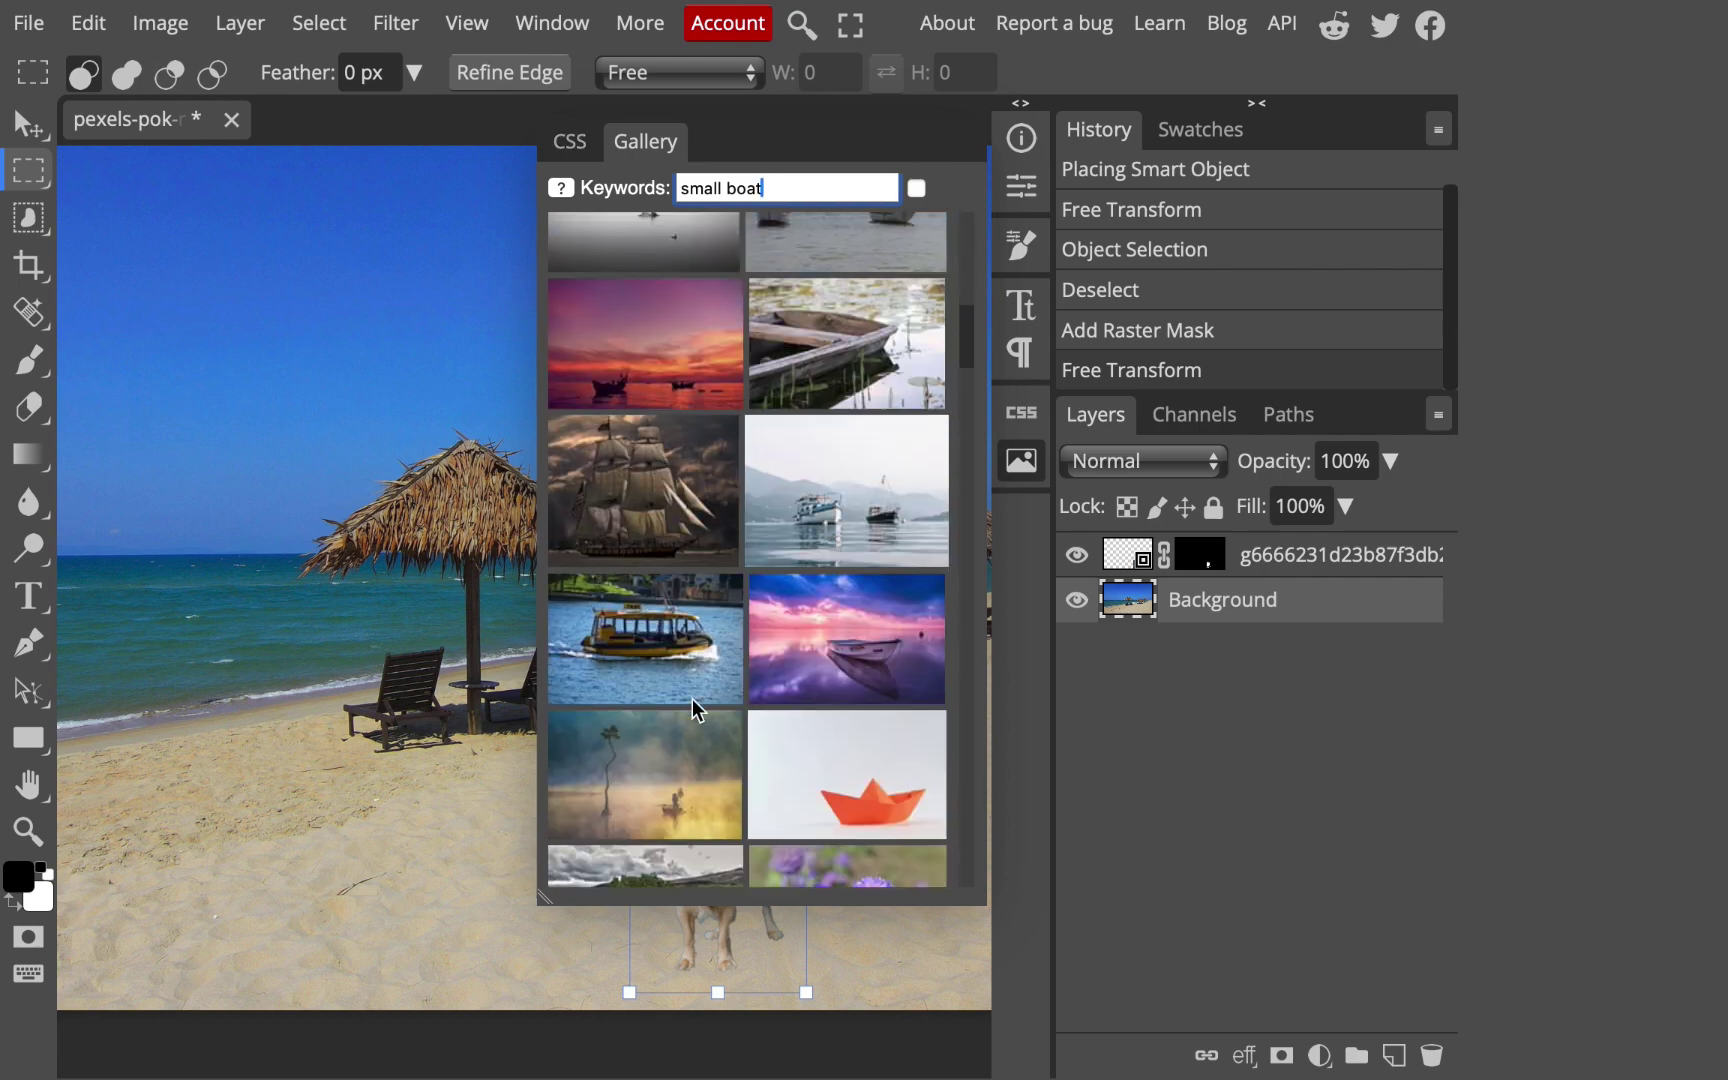
scroll(693, 699, down, 10)
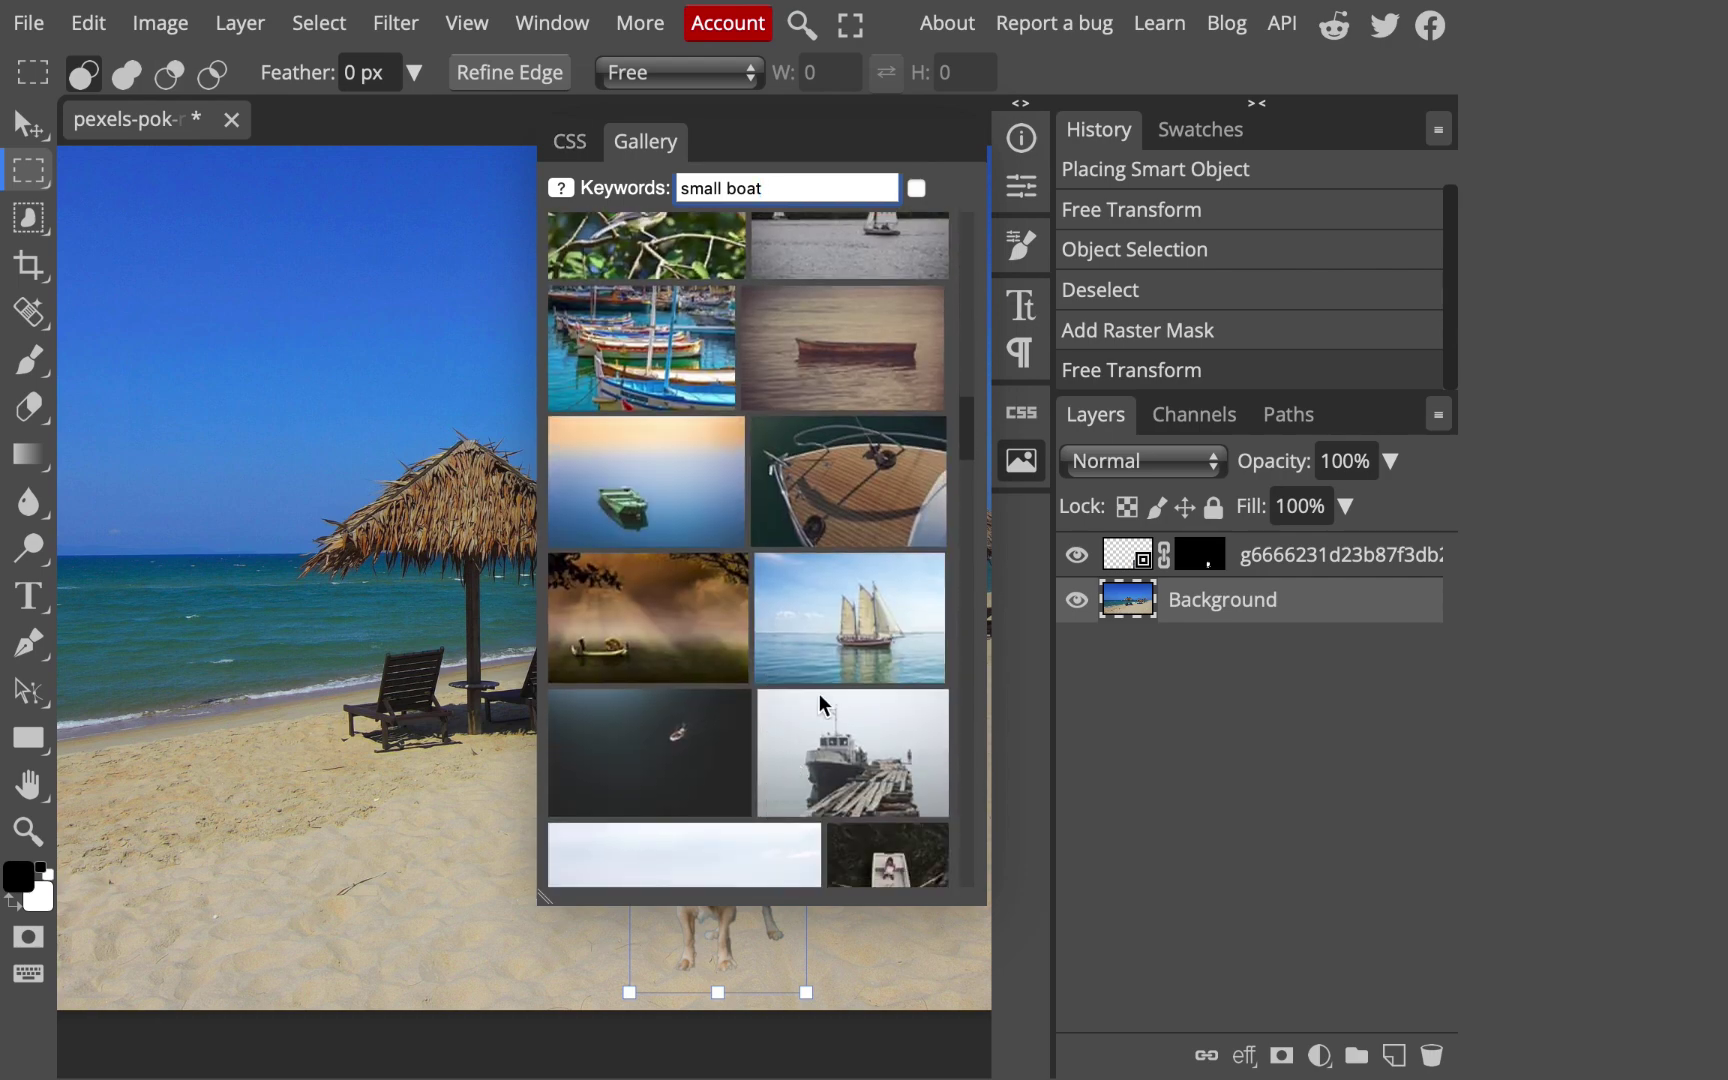
click(861, 624)
- Place the sailing ship photo and box-select the ship with the Object Selection tool
click(1066, 412)
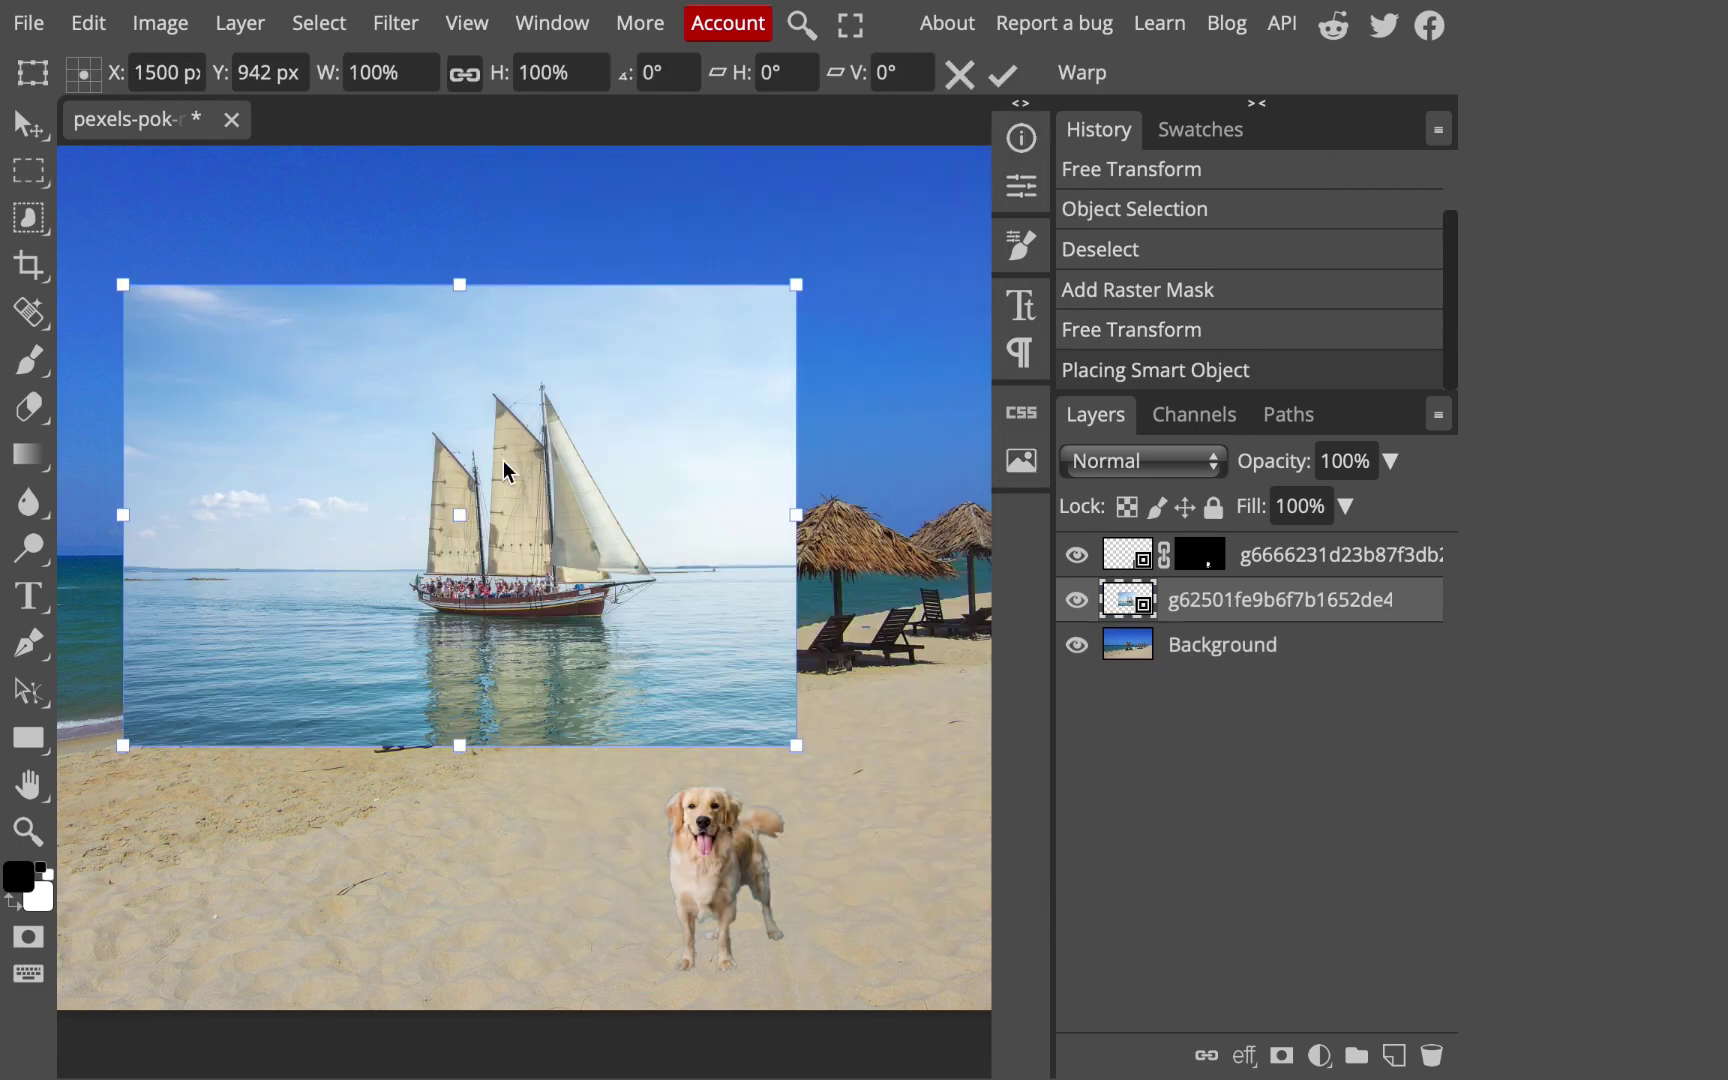
click(30, 220)
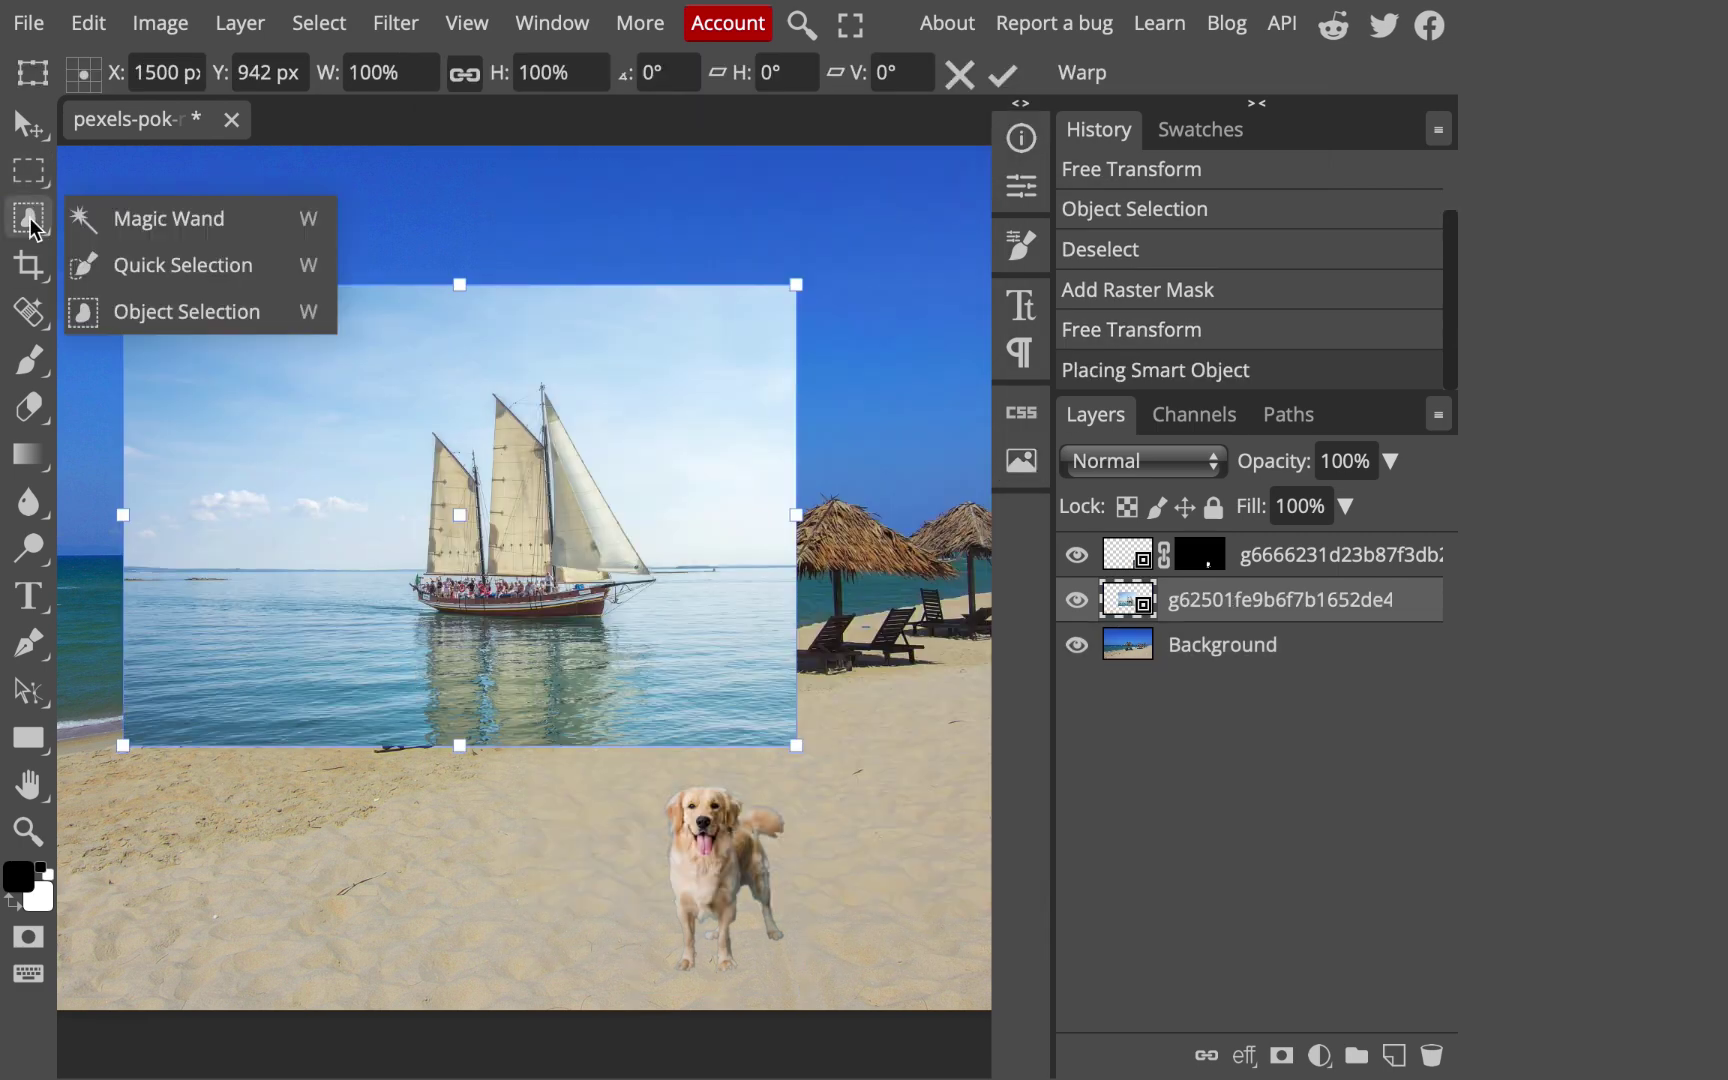
click(127, 311)
drag(370, 320, 683, 690)
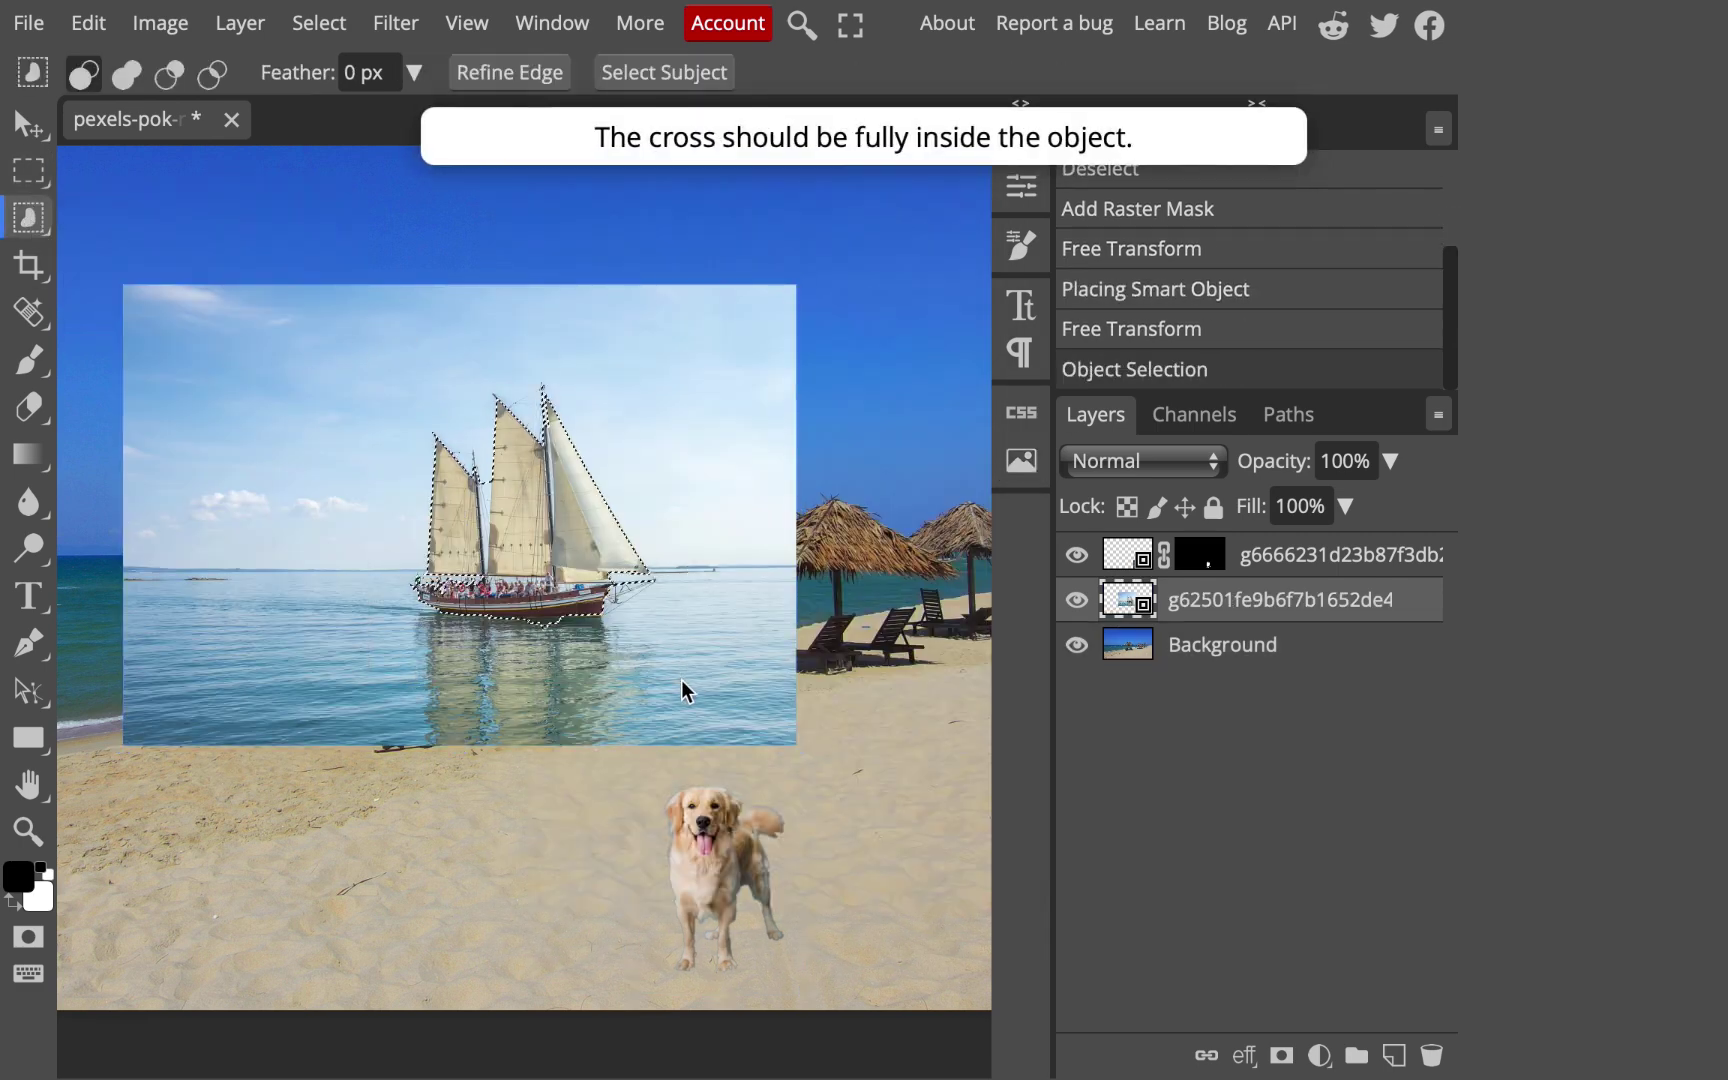
scroll(530, 505, up, 3)
scroll(527, 520, down, 2)
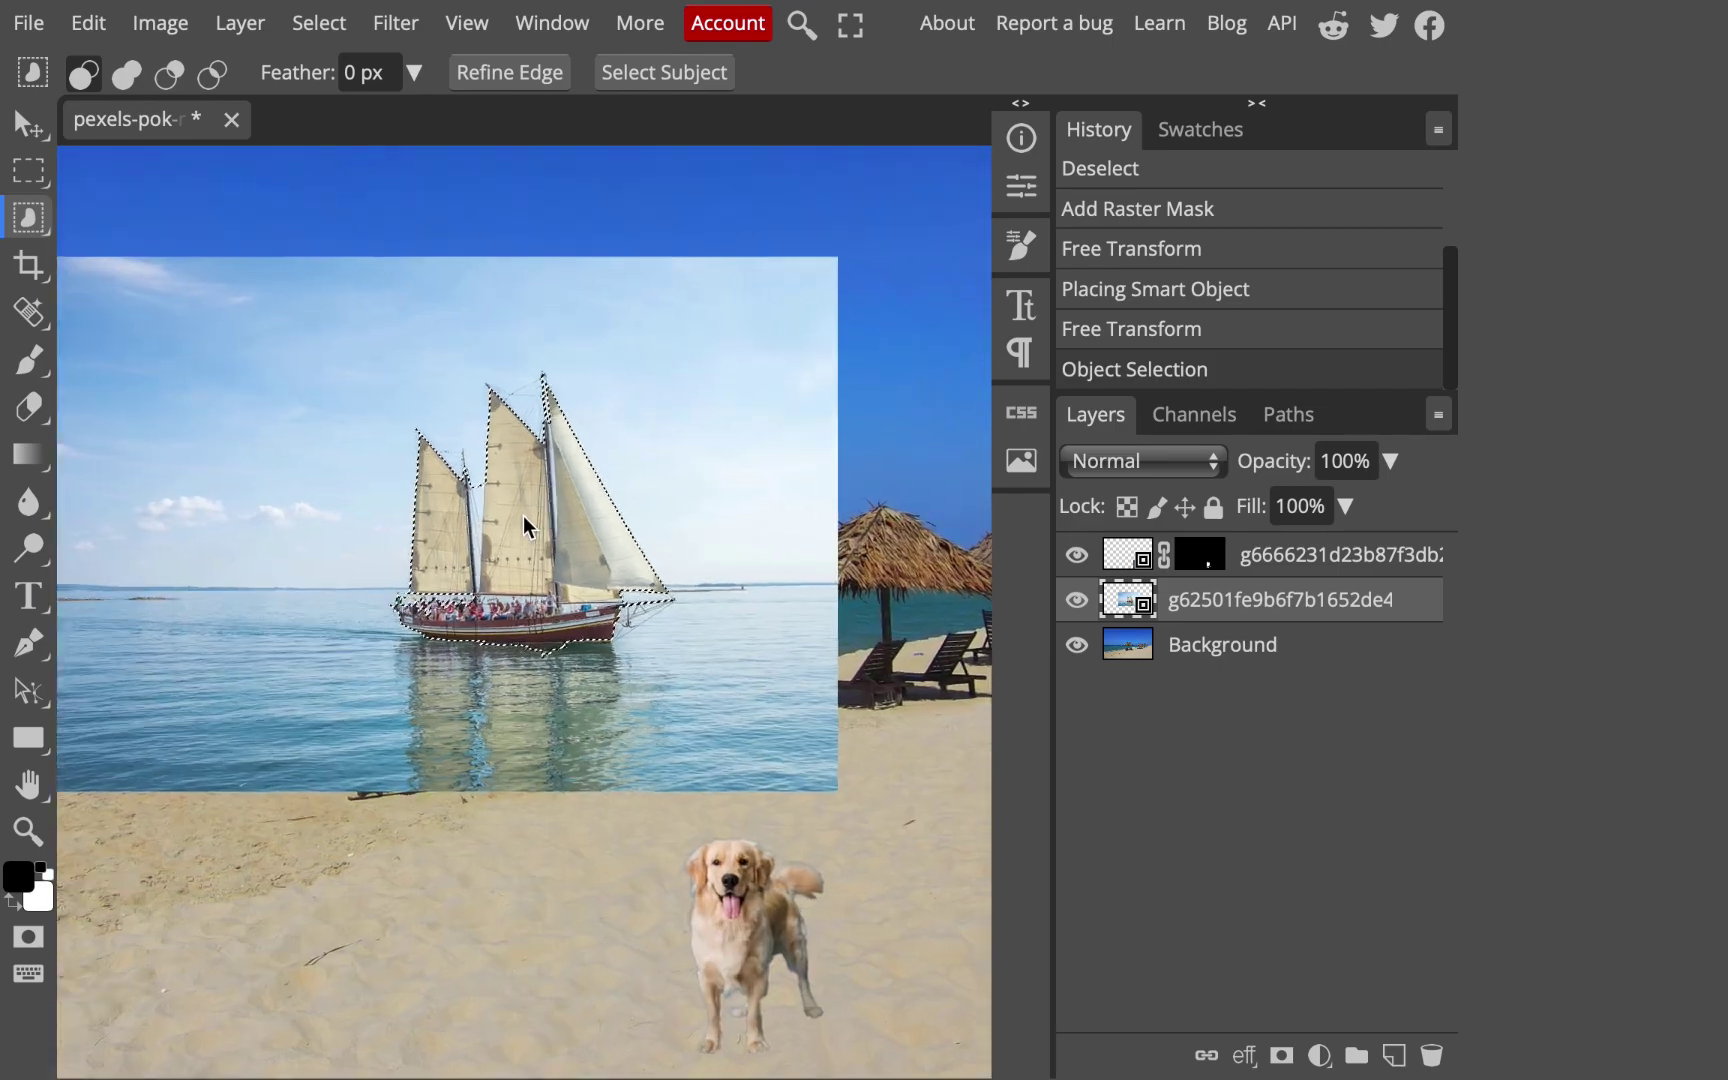
click(525, 70)
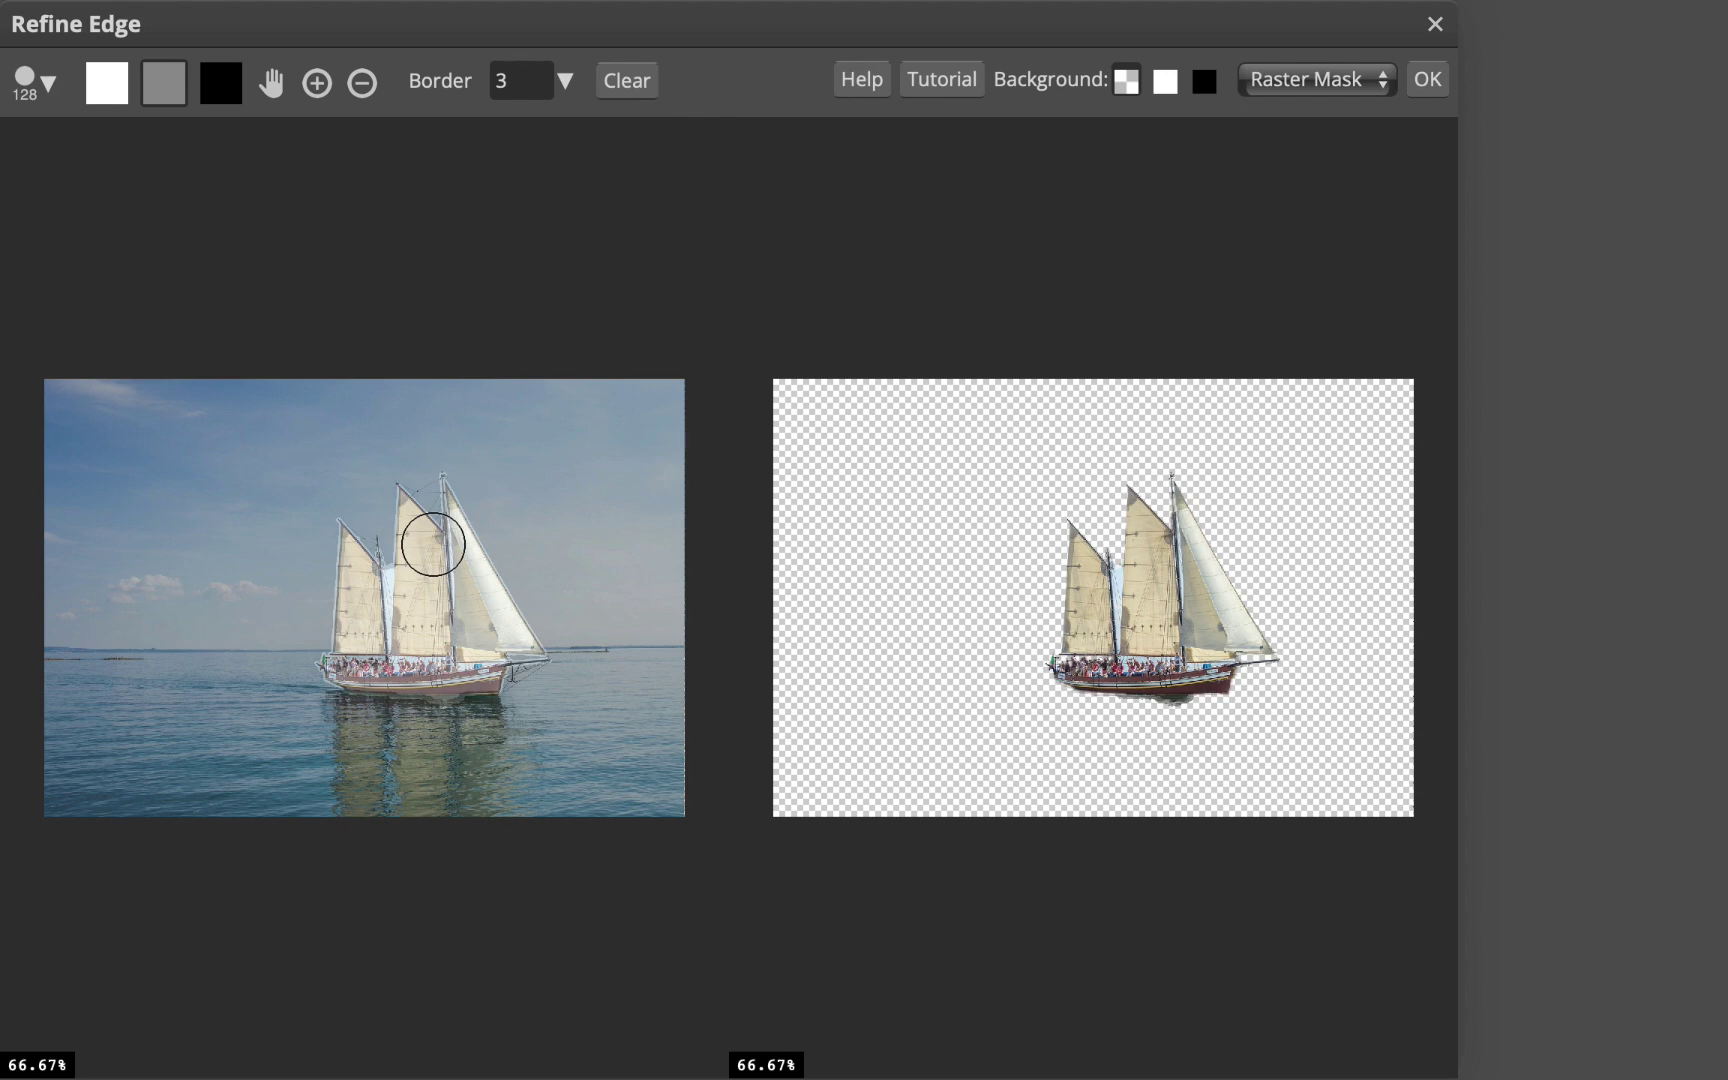
- Refine the ship's edges with a size-50 brush along the masts and sails, outputting a layer mask
scroll(513, 918, up, 2)
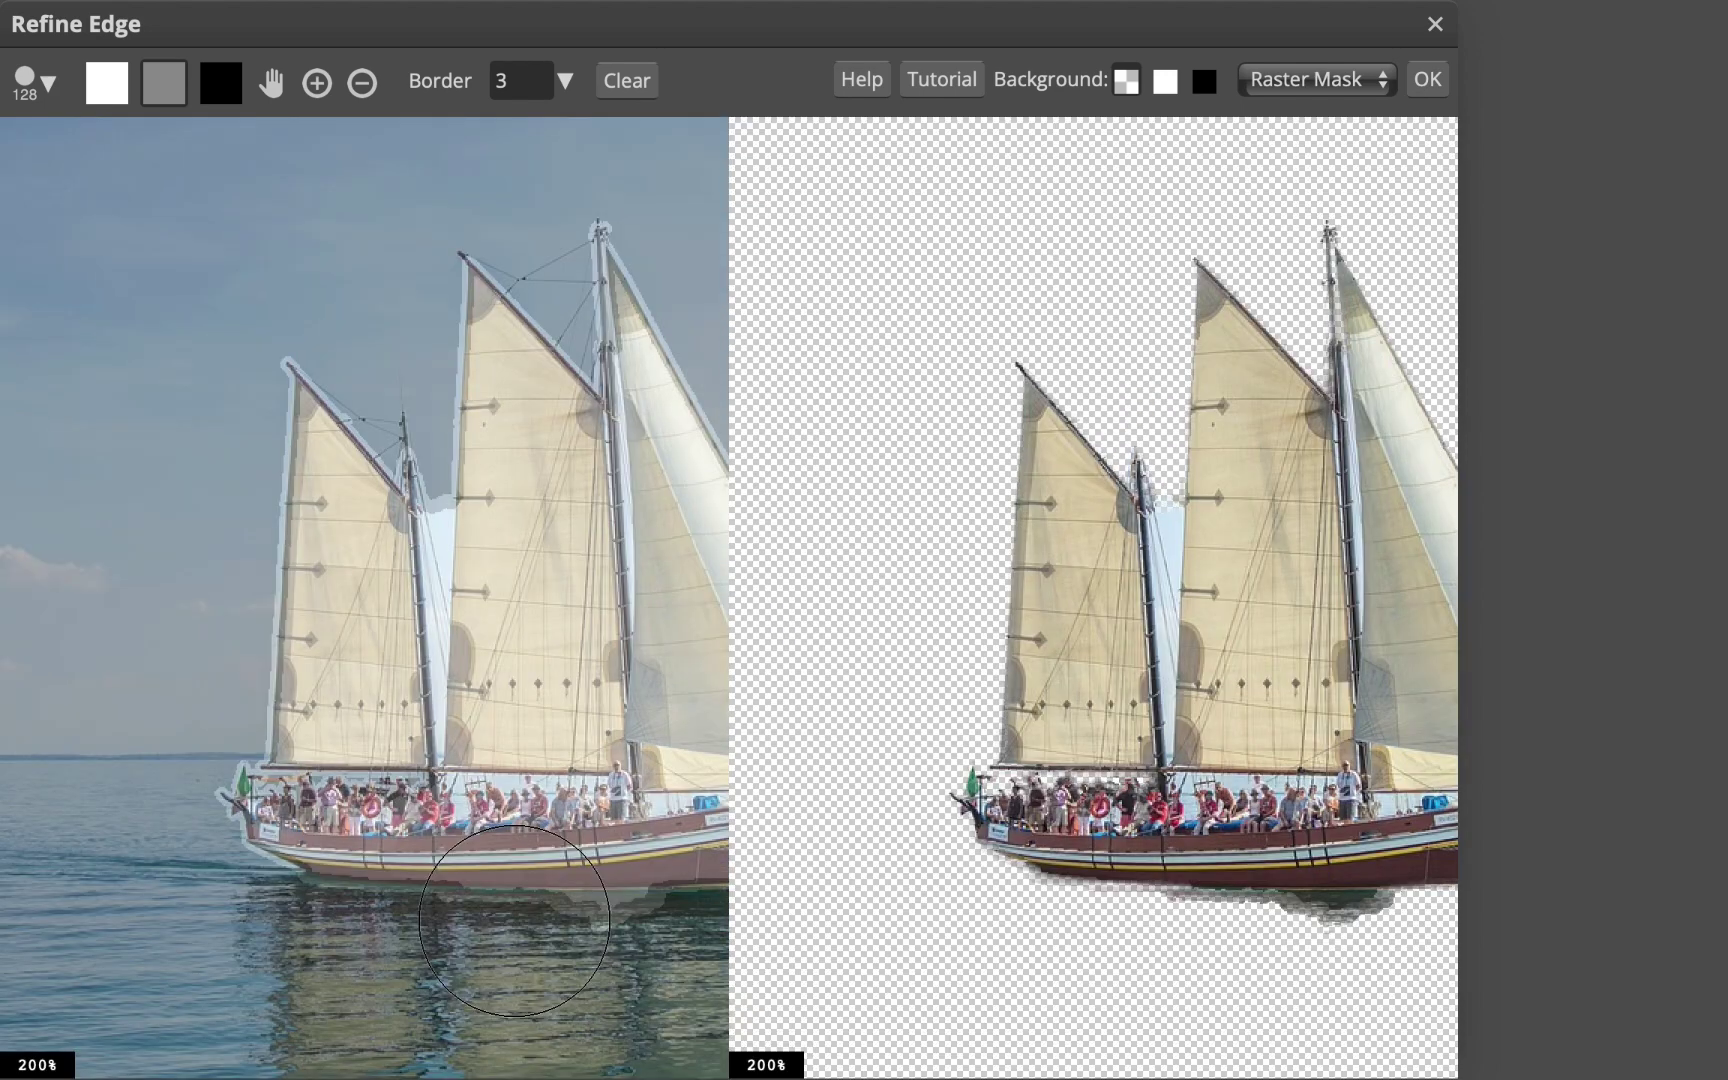
scroll(518, 910, down, 1)
scroll(518, 905, up, 1)
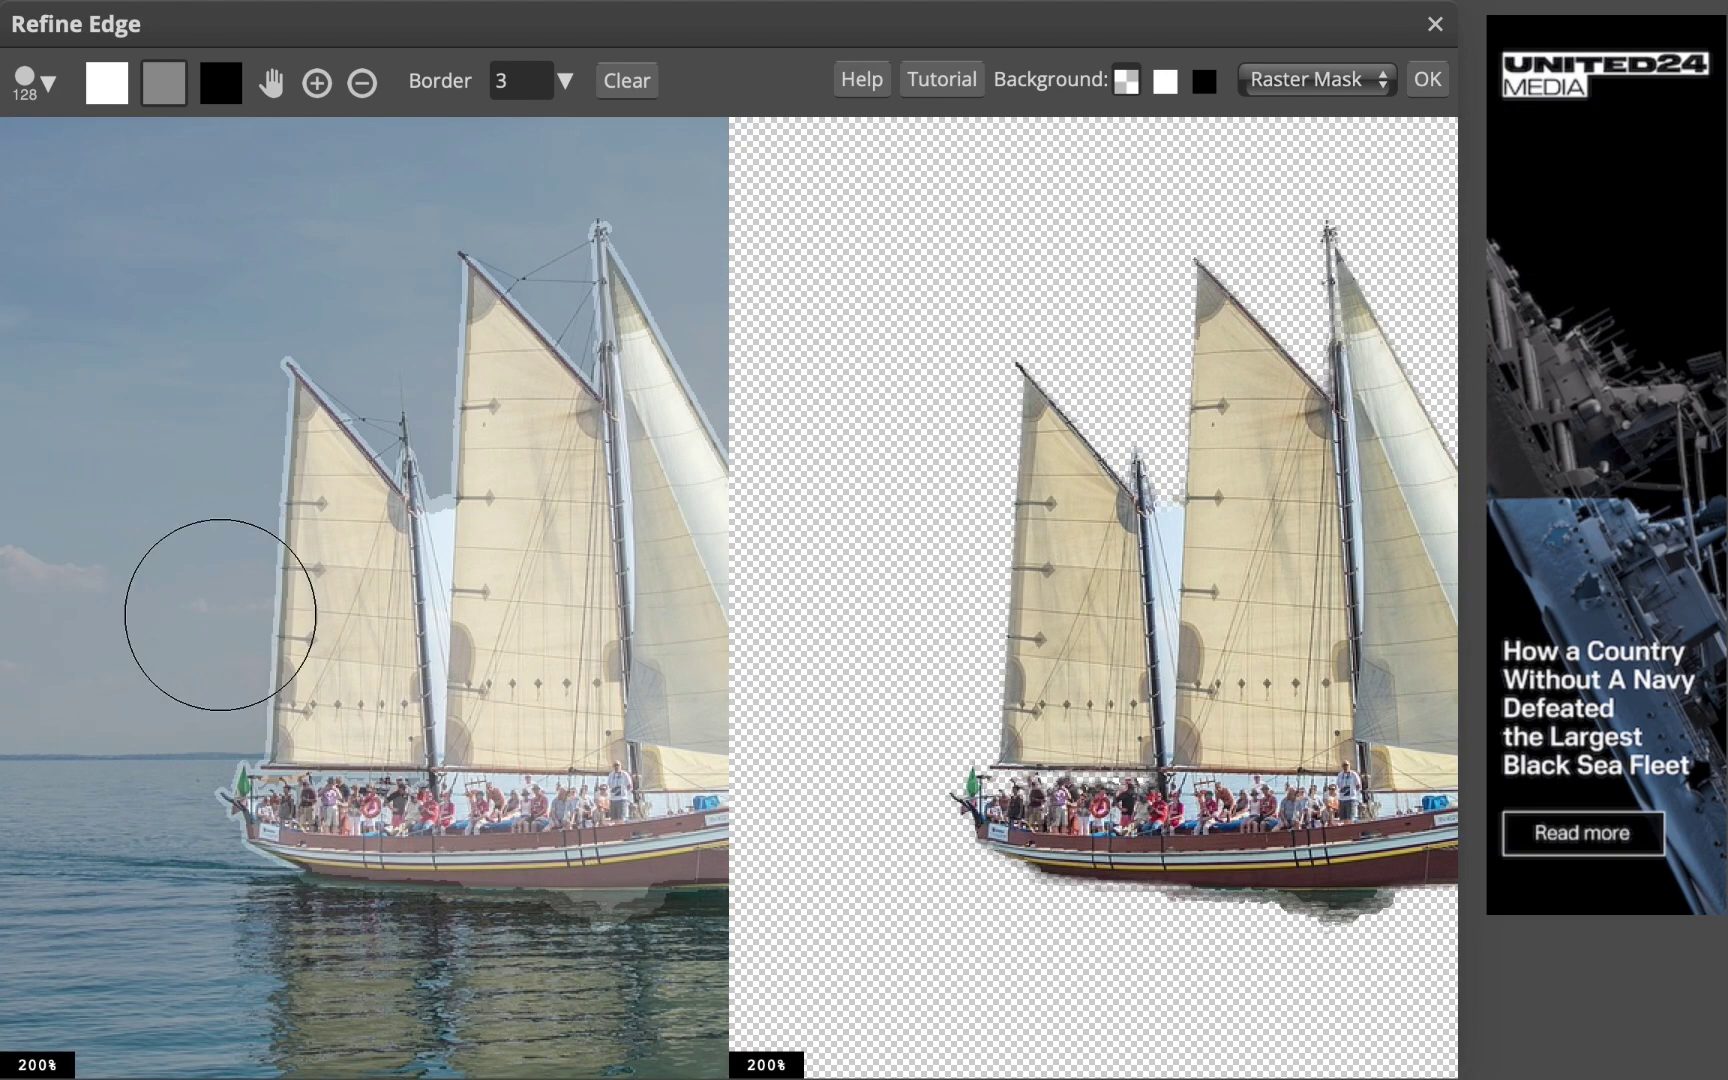
key(bracketleft)
key(bracketleft)
key(bracketleft)
key(bracketleft)
key(bracketleft)
key(bracketleft)
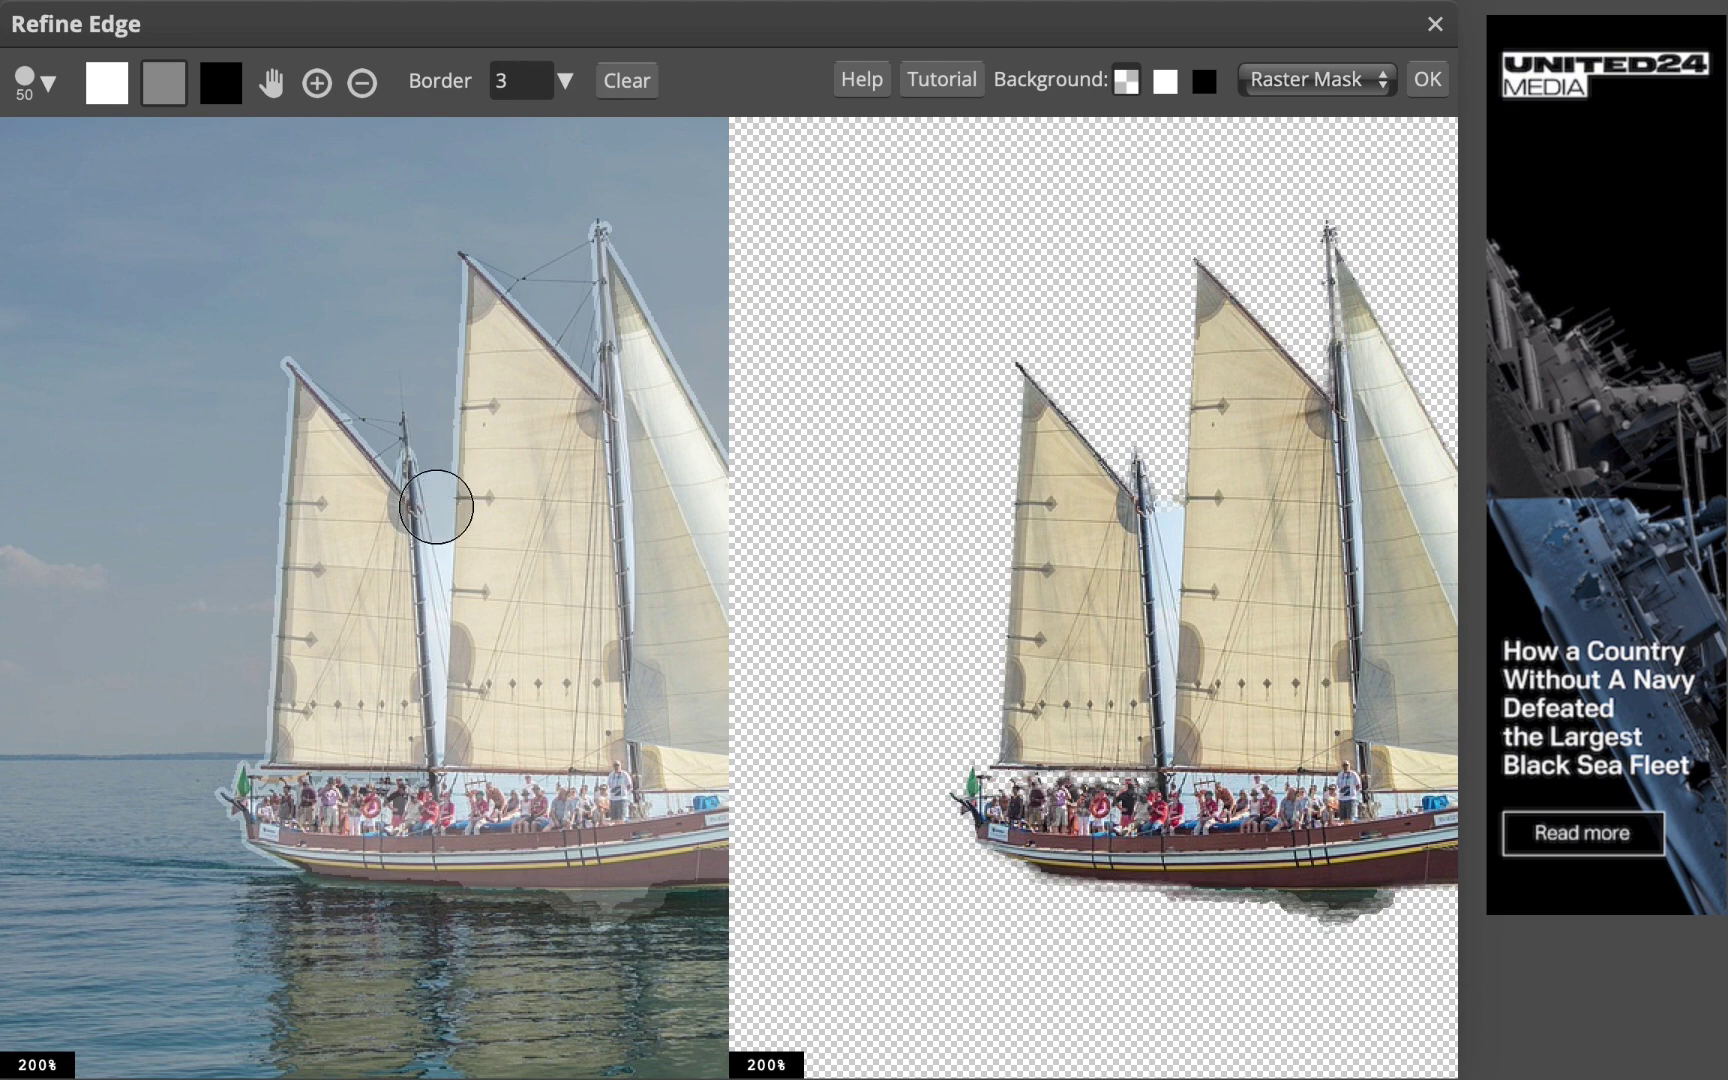
drag(436, 507, 442, 754)
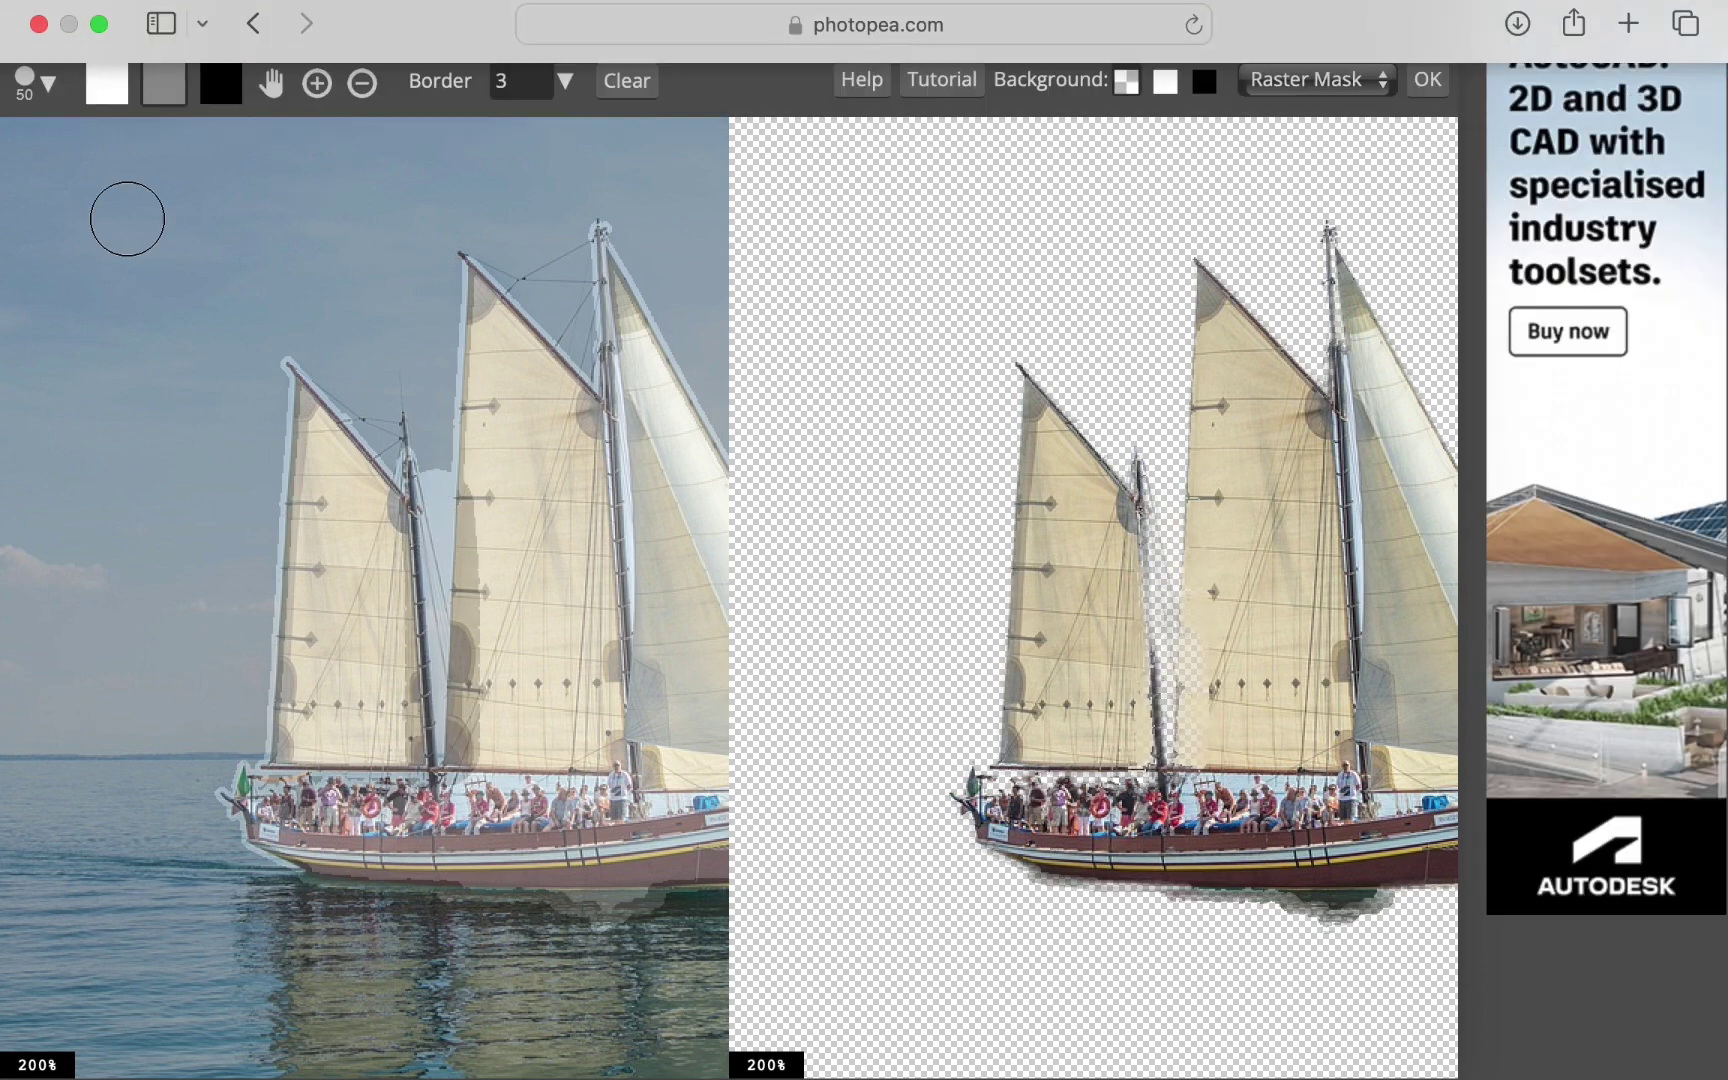
mouse_move(496, 631)
mouse_down()
mouse_move(480, 763)
mouse_move(488, 727)
mouse_up()
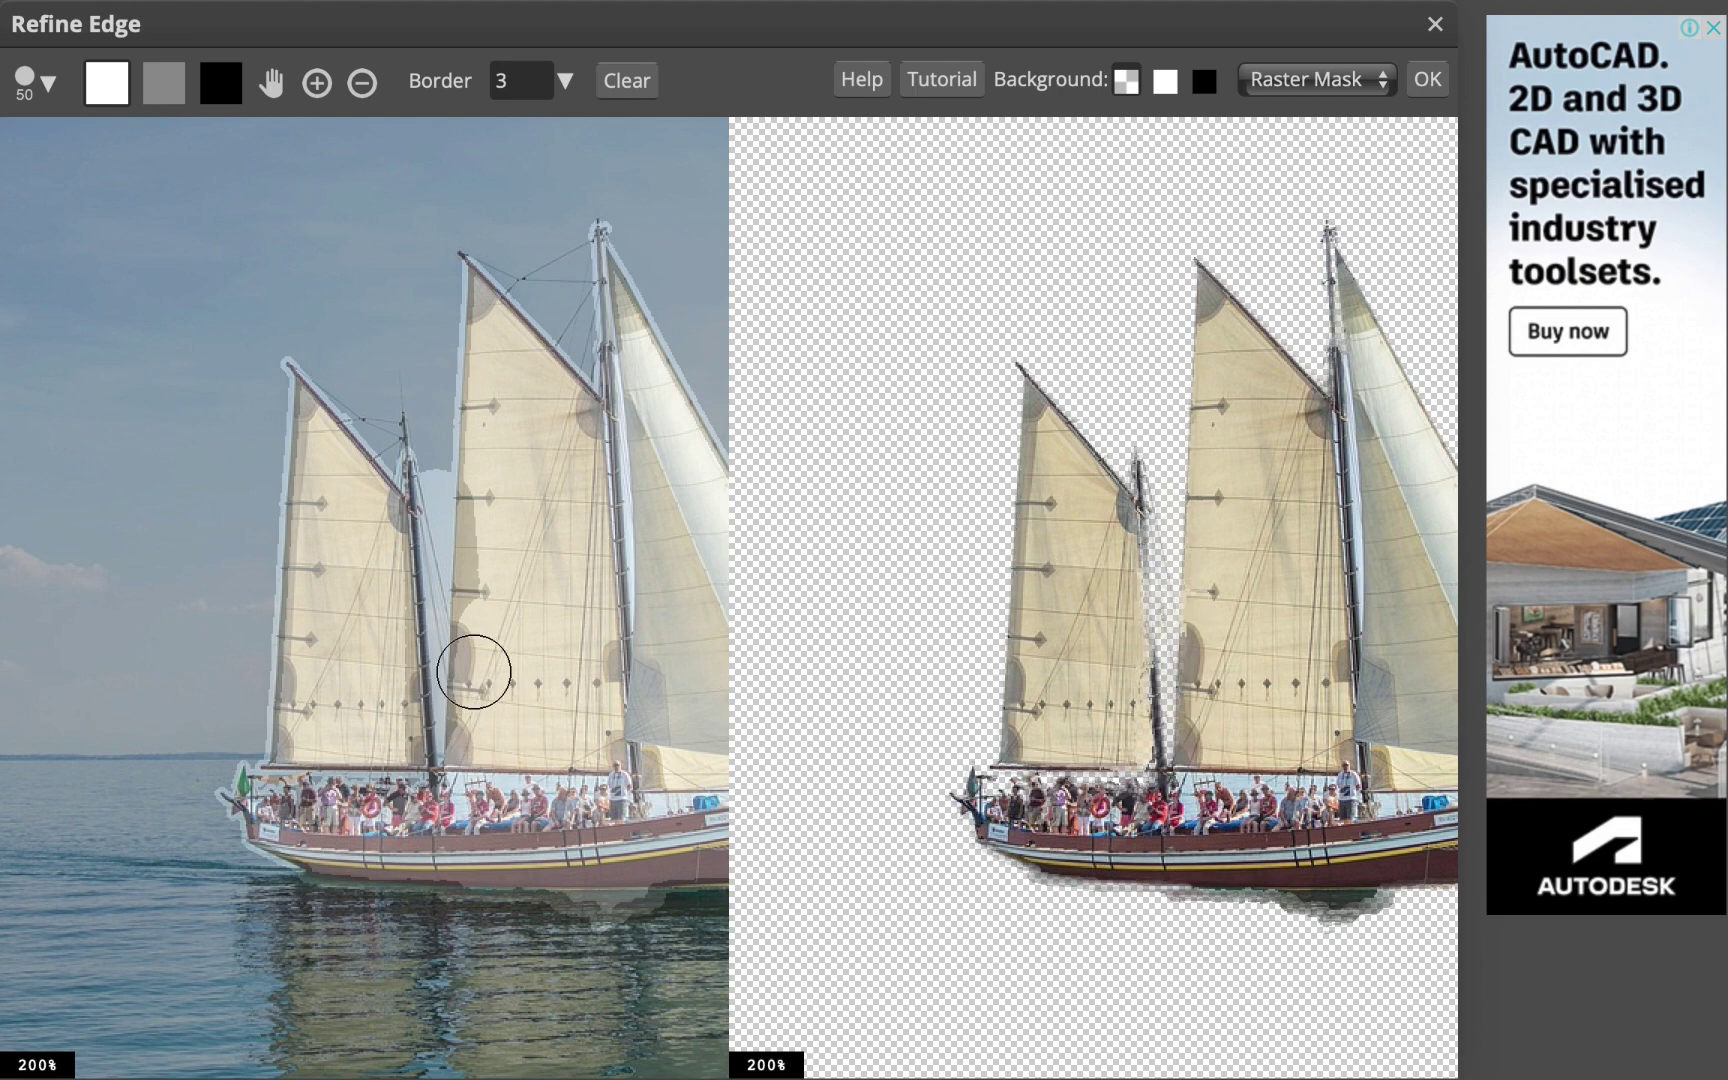
drag(383, 574, 390, 660)
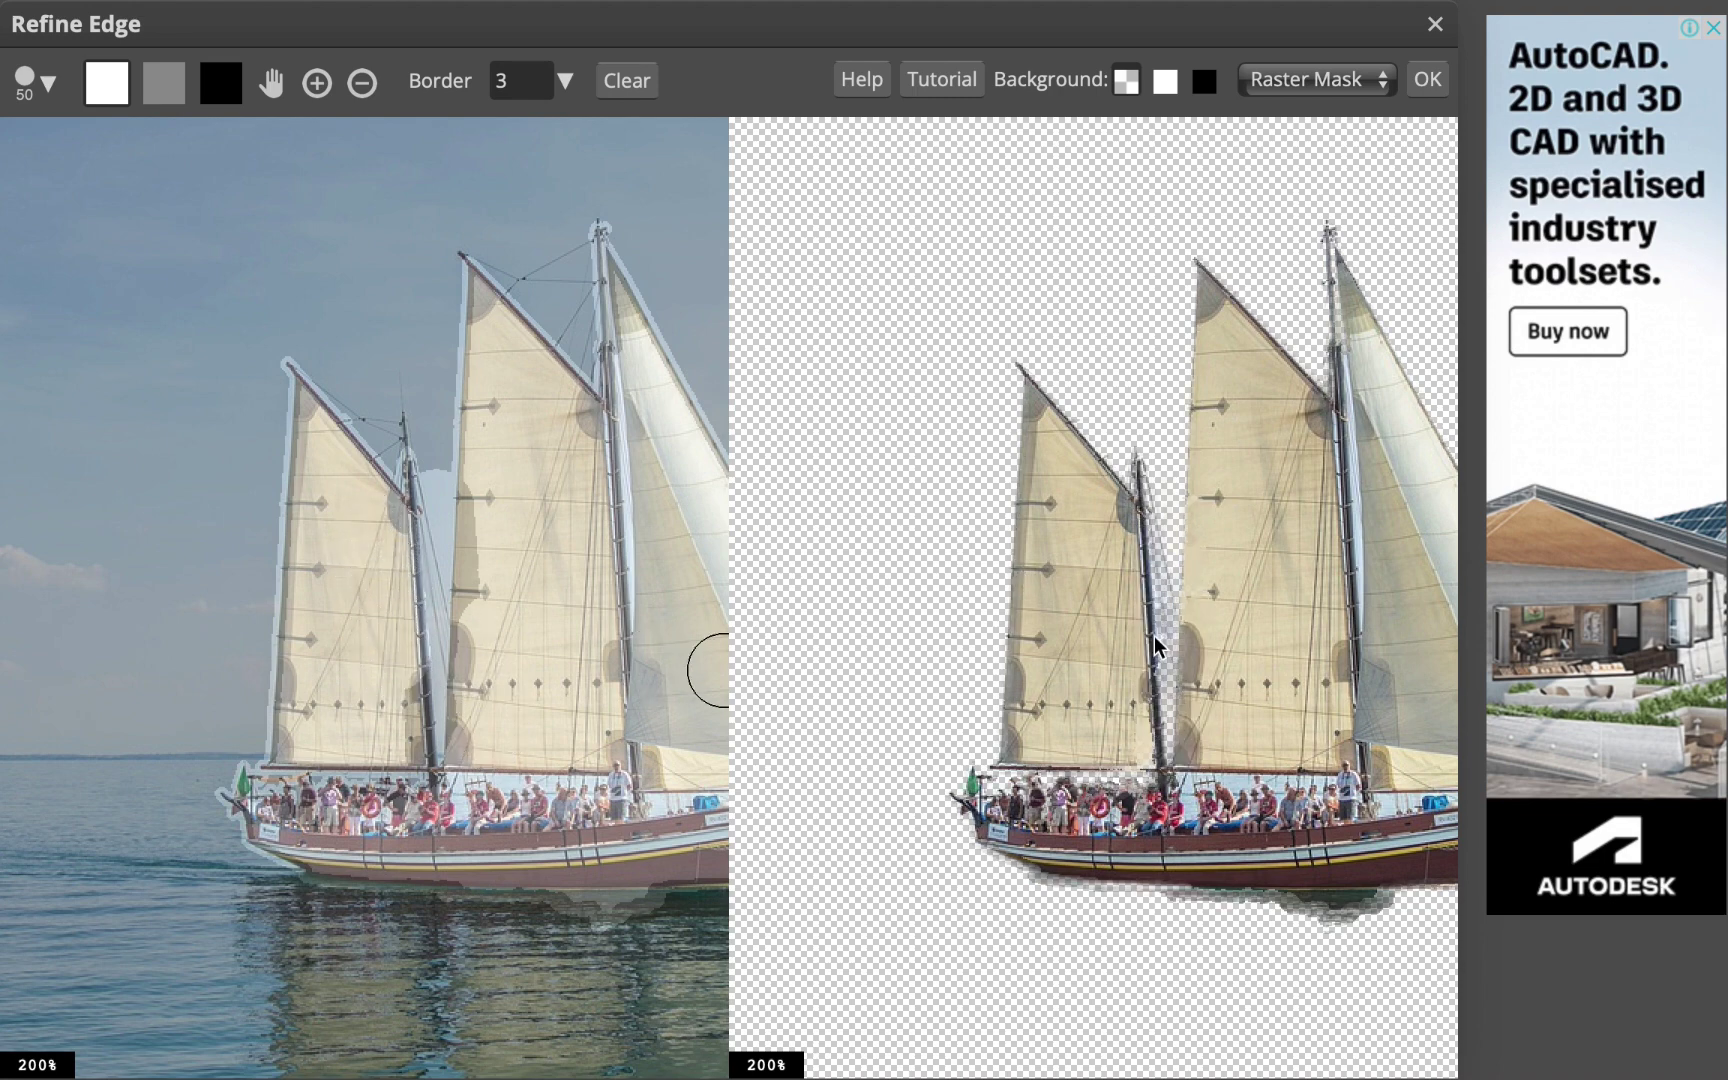
click(1427, 80)
- Scale the ship down to about 36% and set it on the horizon at the left
click(28, 126)
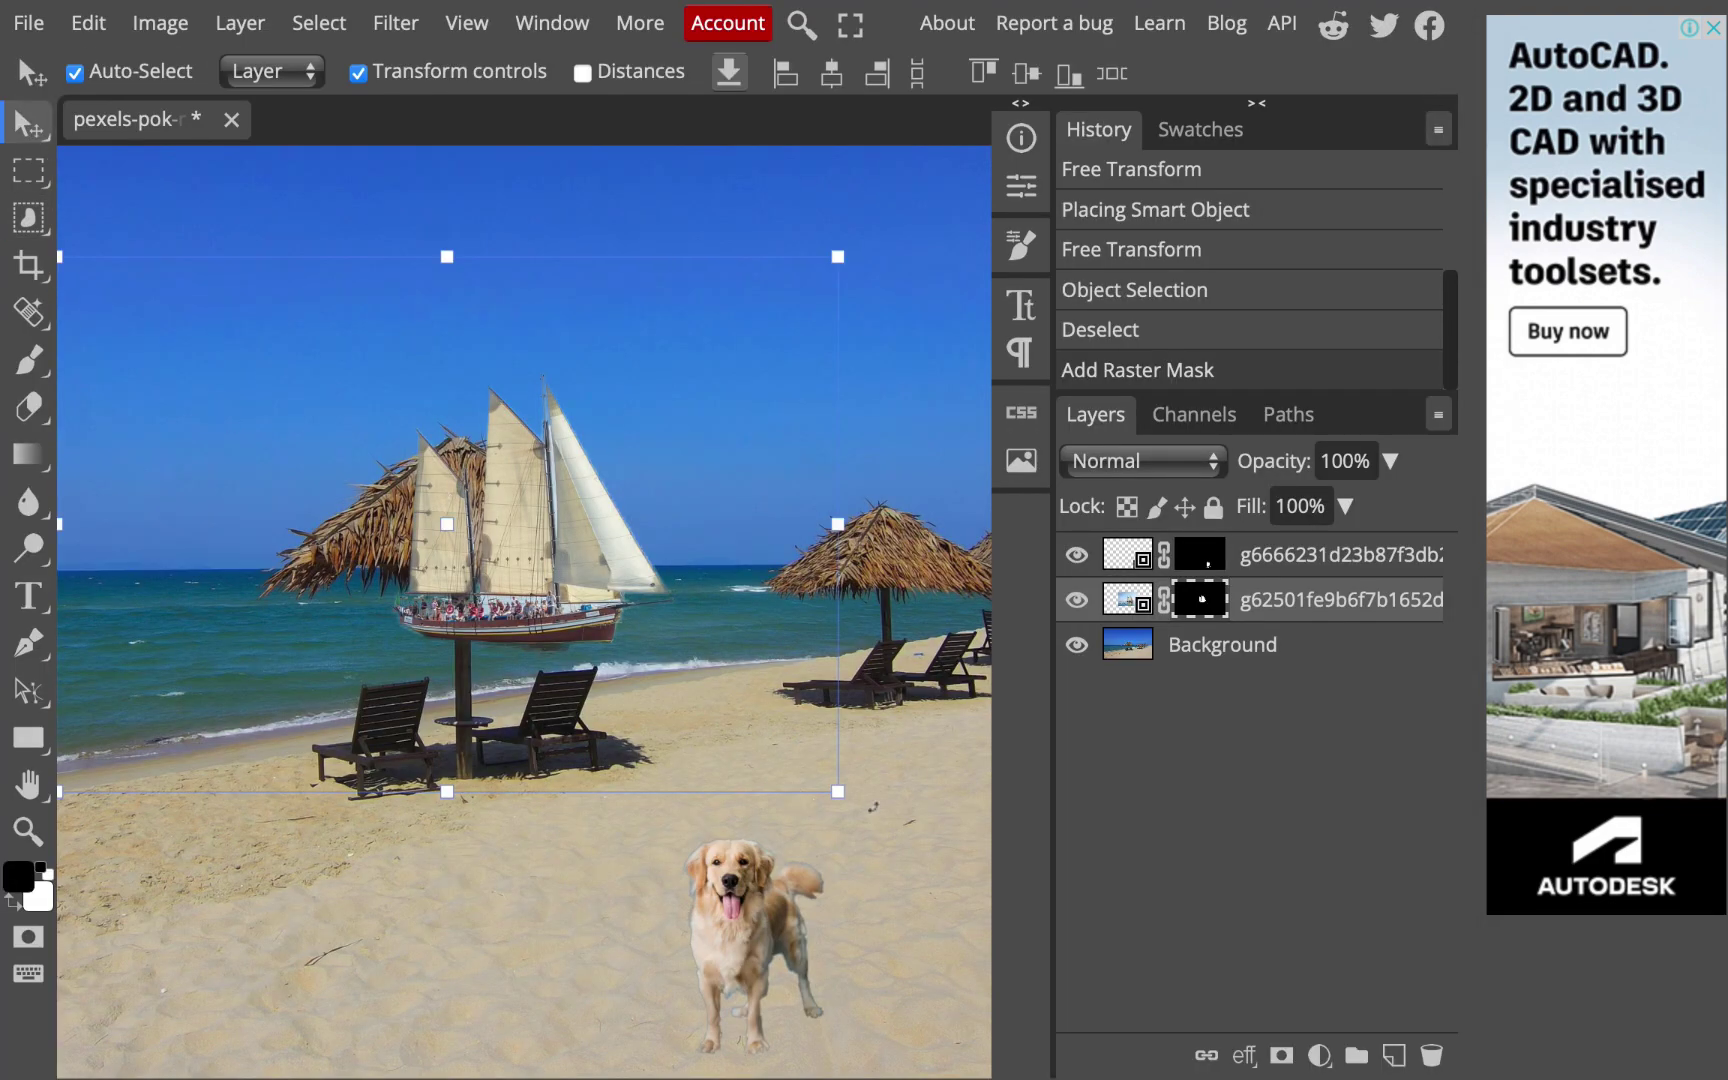
drag(833, 787, 402, 495)
drag(260, 420, 158, 617)
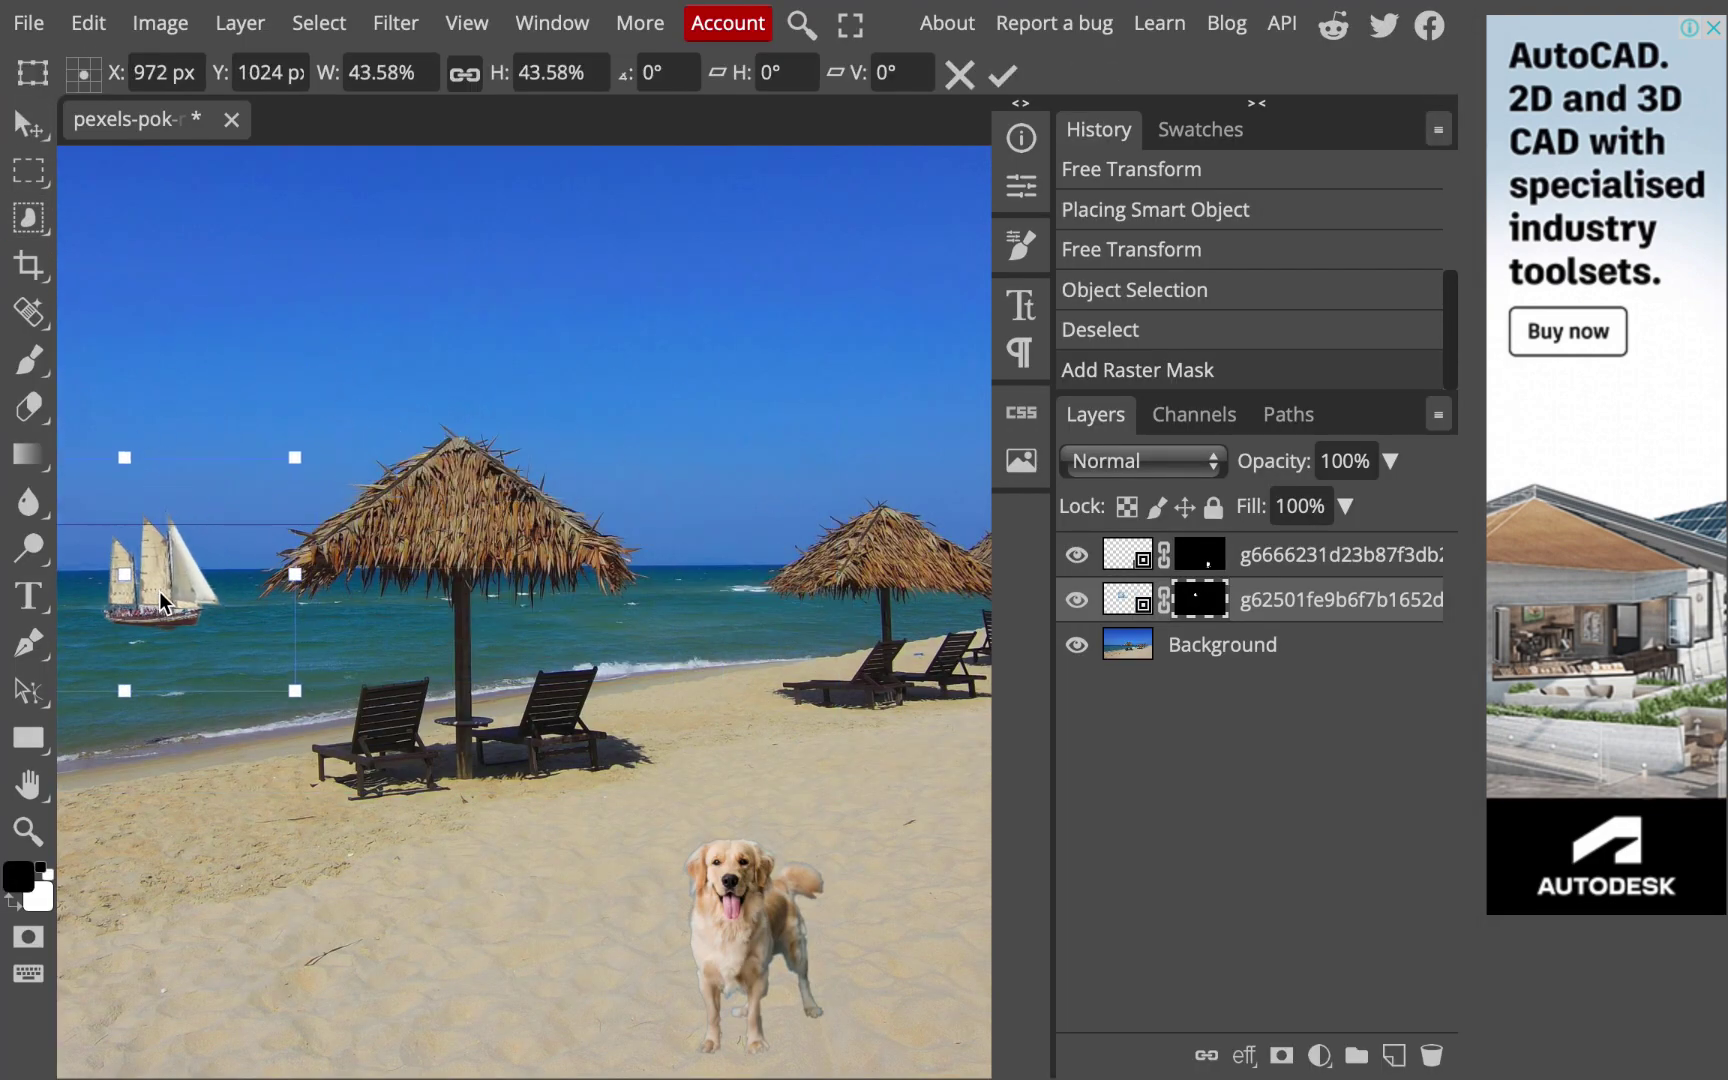
drag(293, 436, 276, 462)
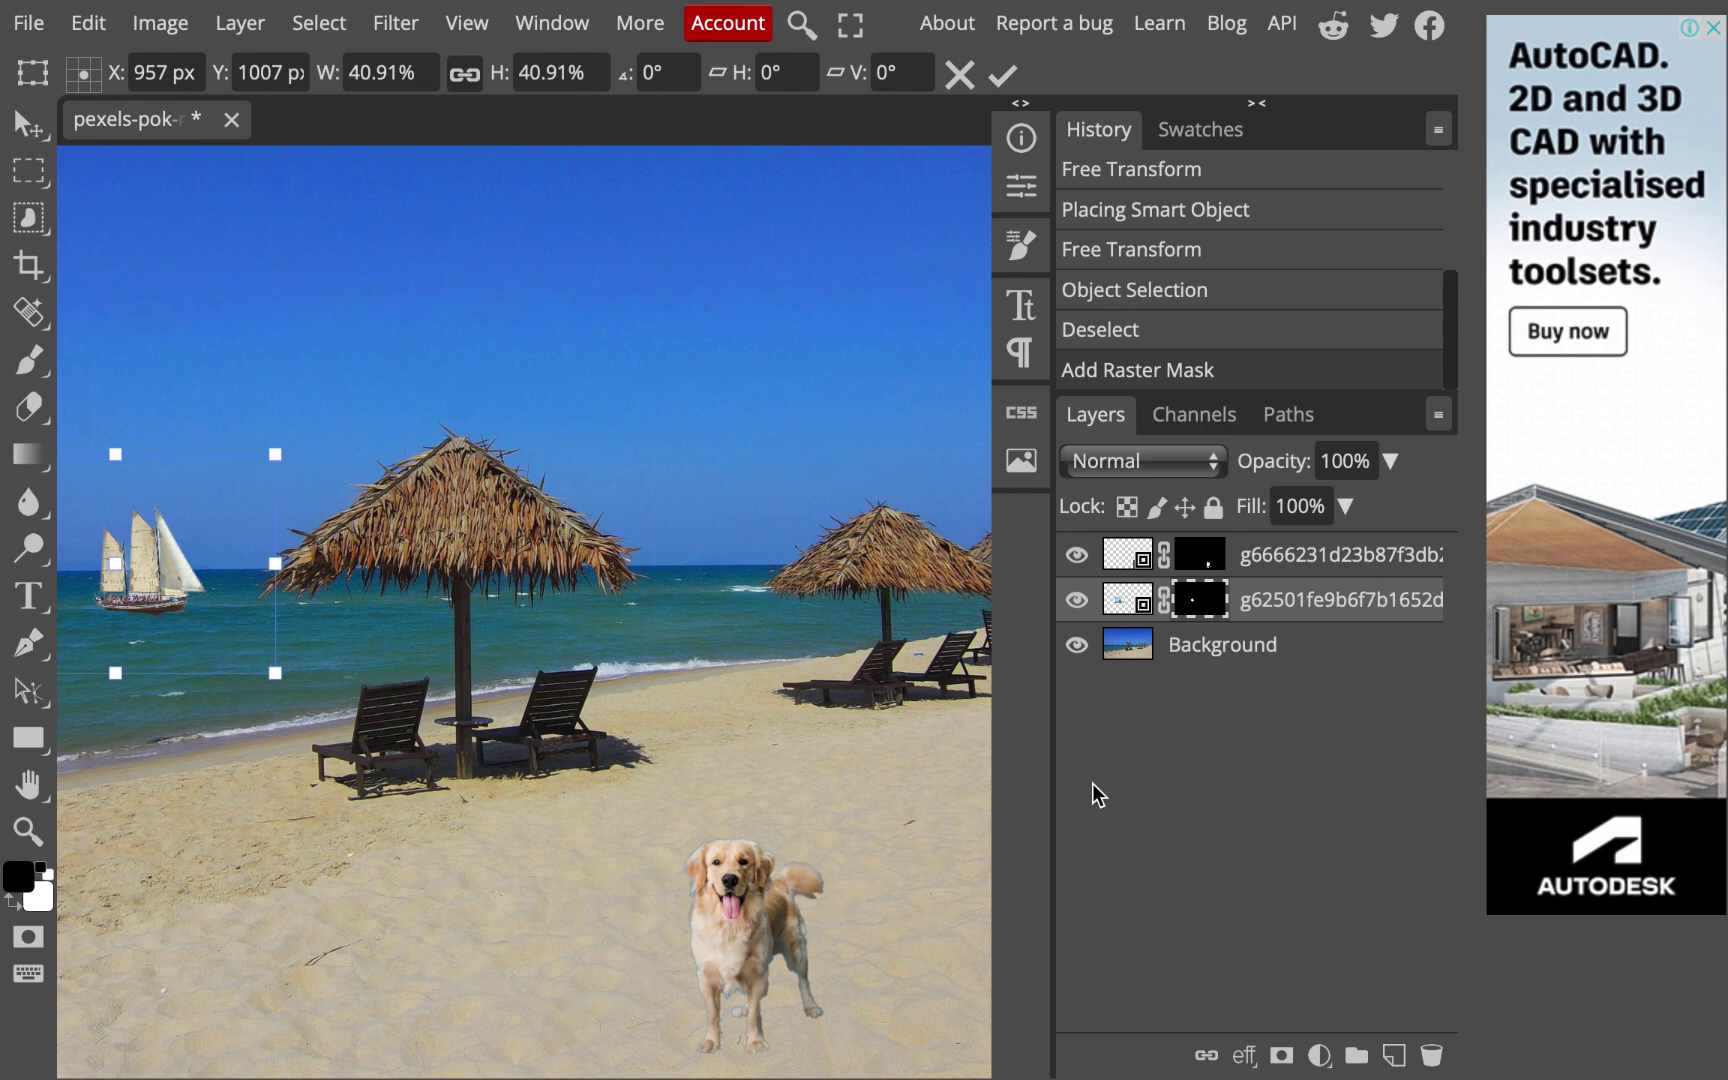
drag(150, 563, 152, 539)
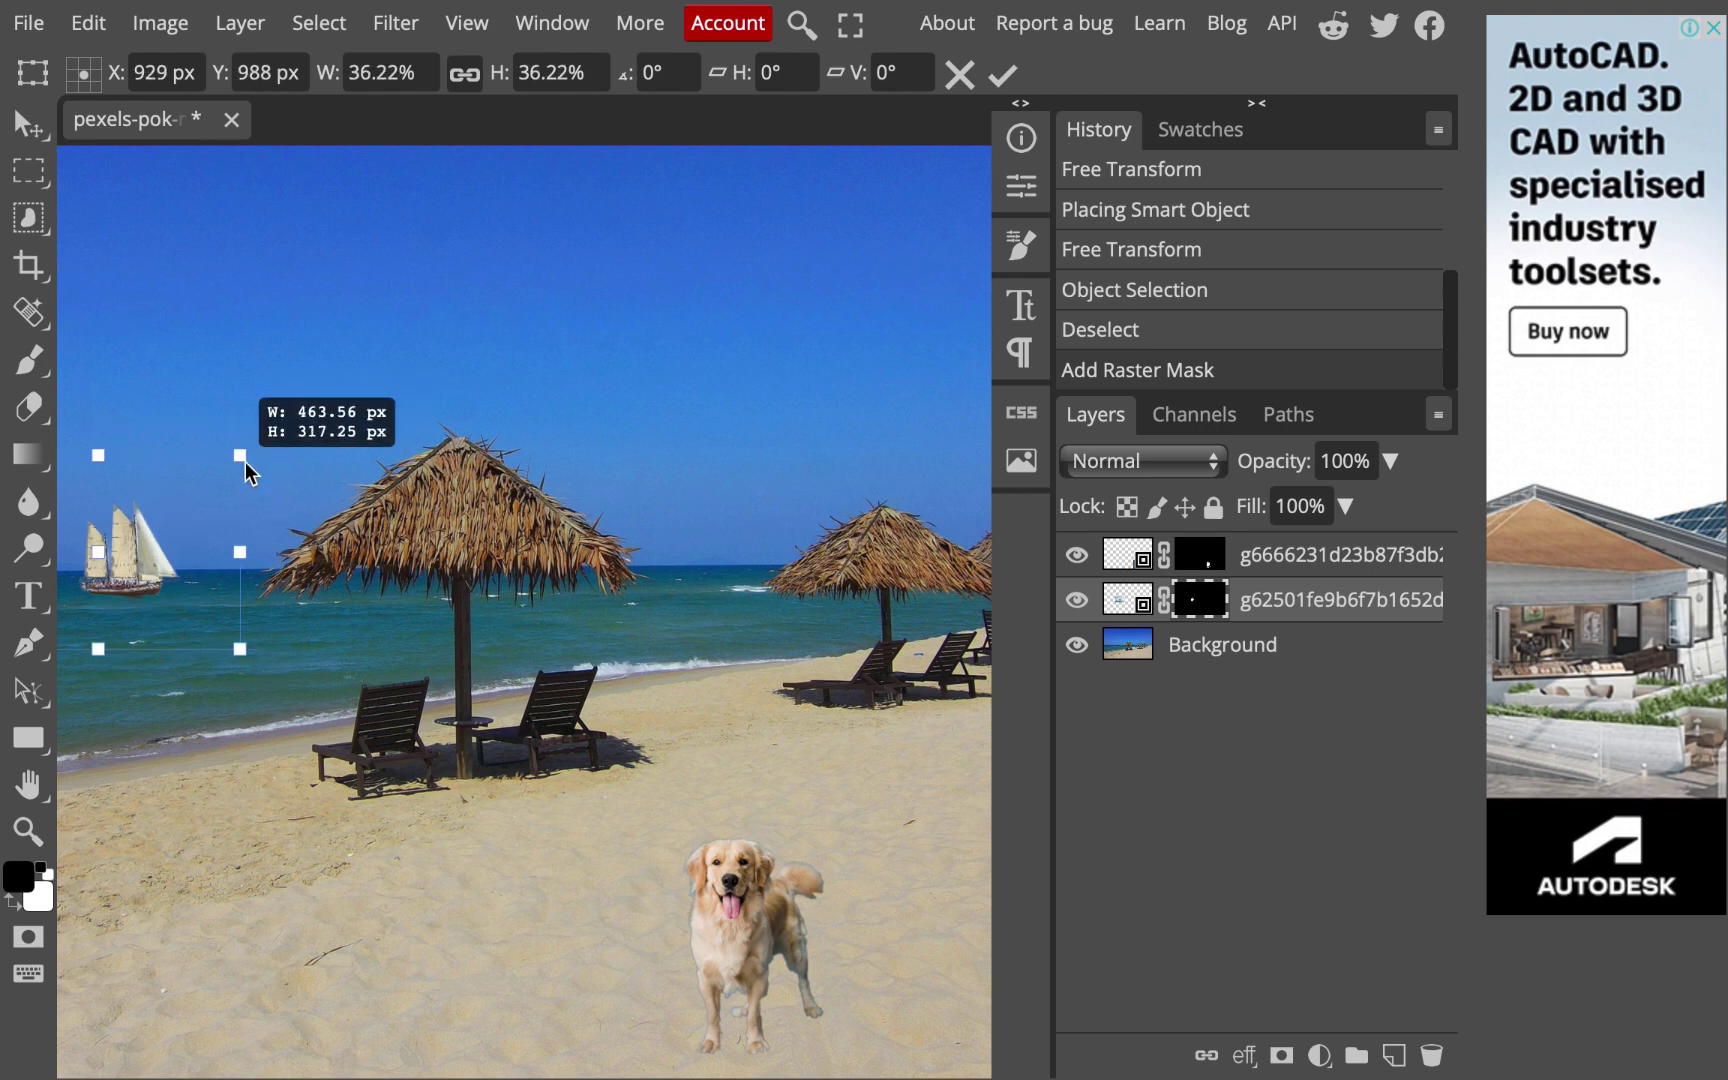
drag(247, 470, 247, 470)
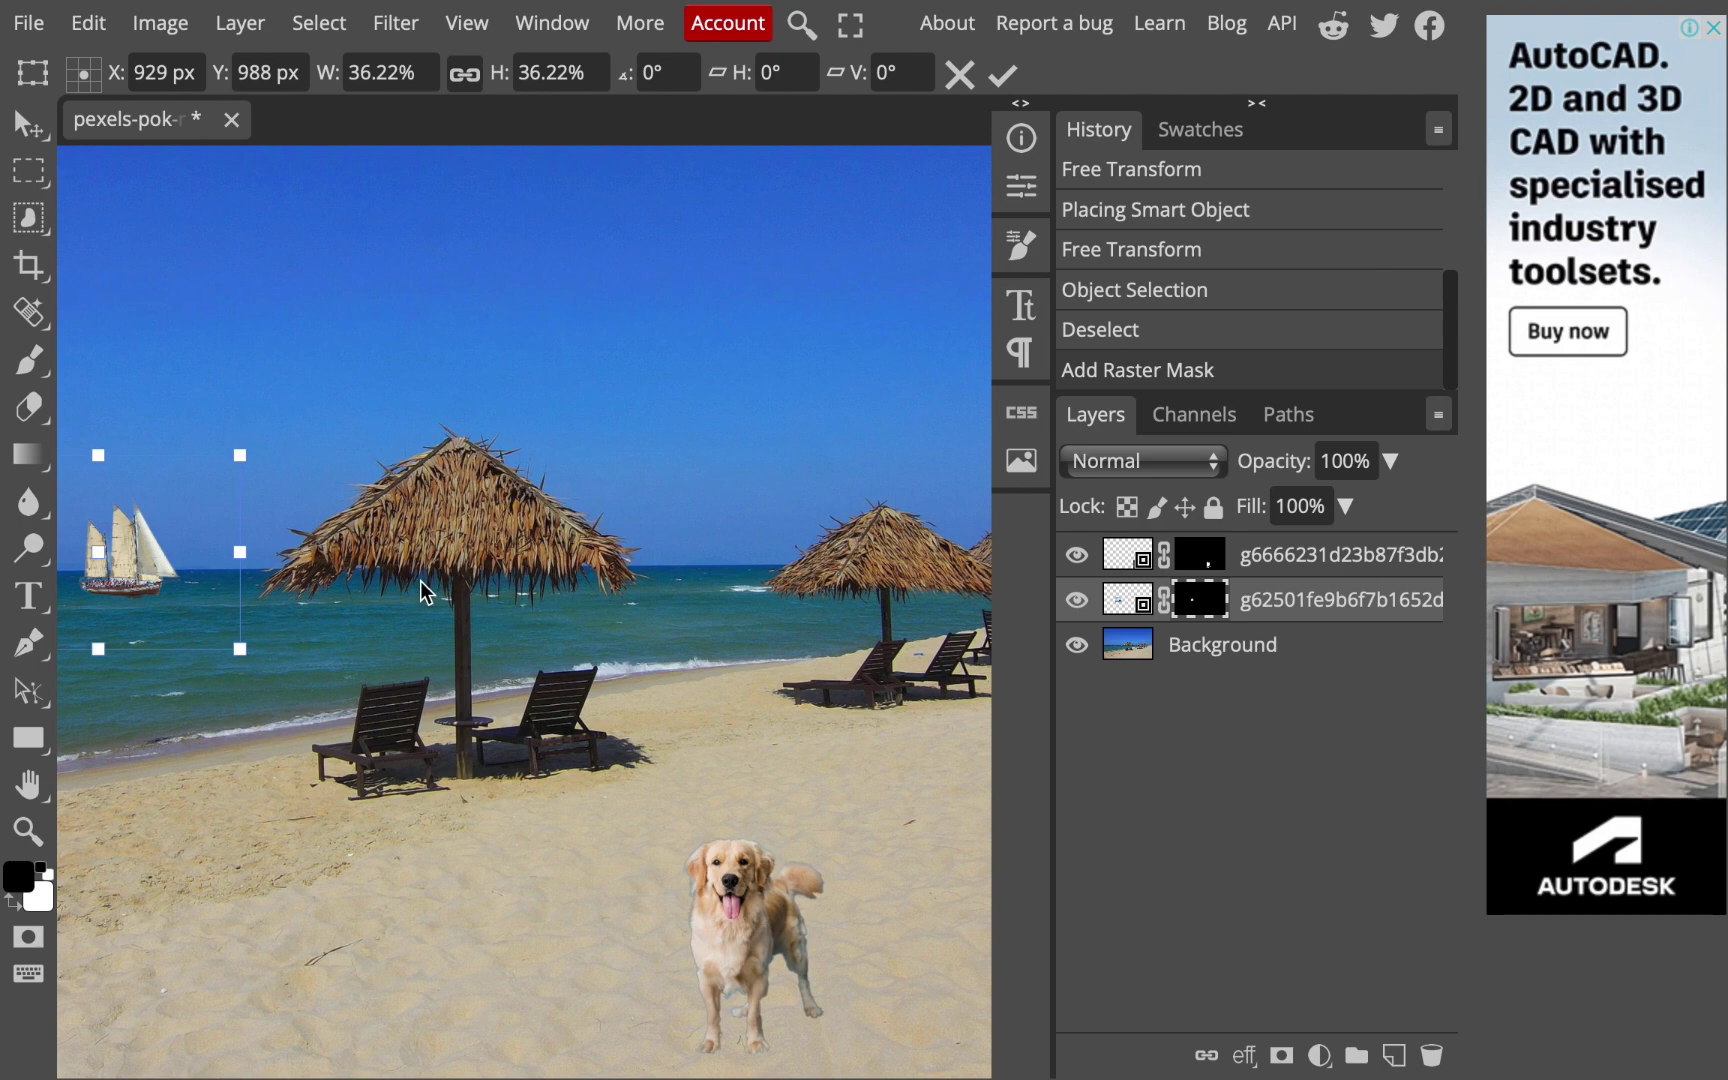
- Search the Gallery for 'bird flying' and pick the flying seagull photo
click(1021, 461)
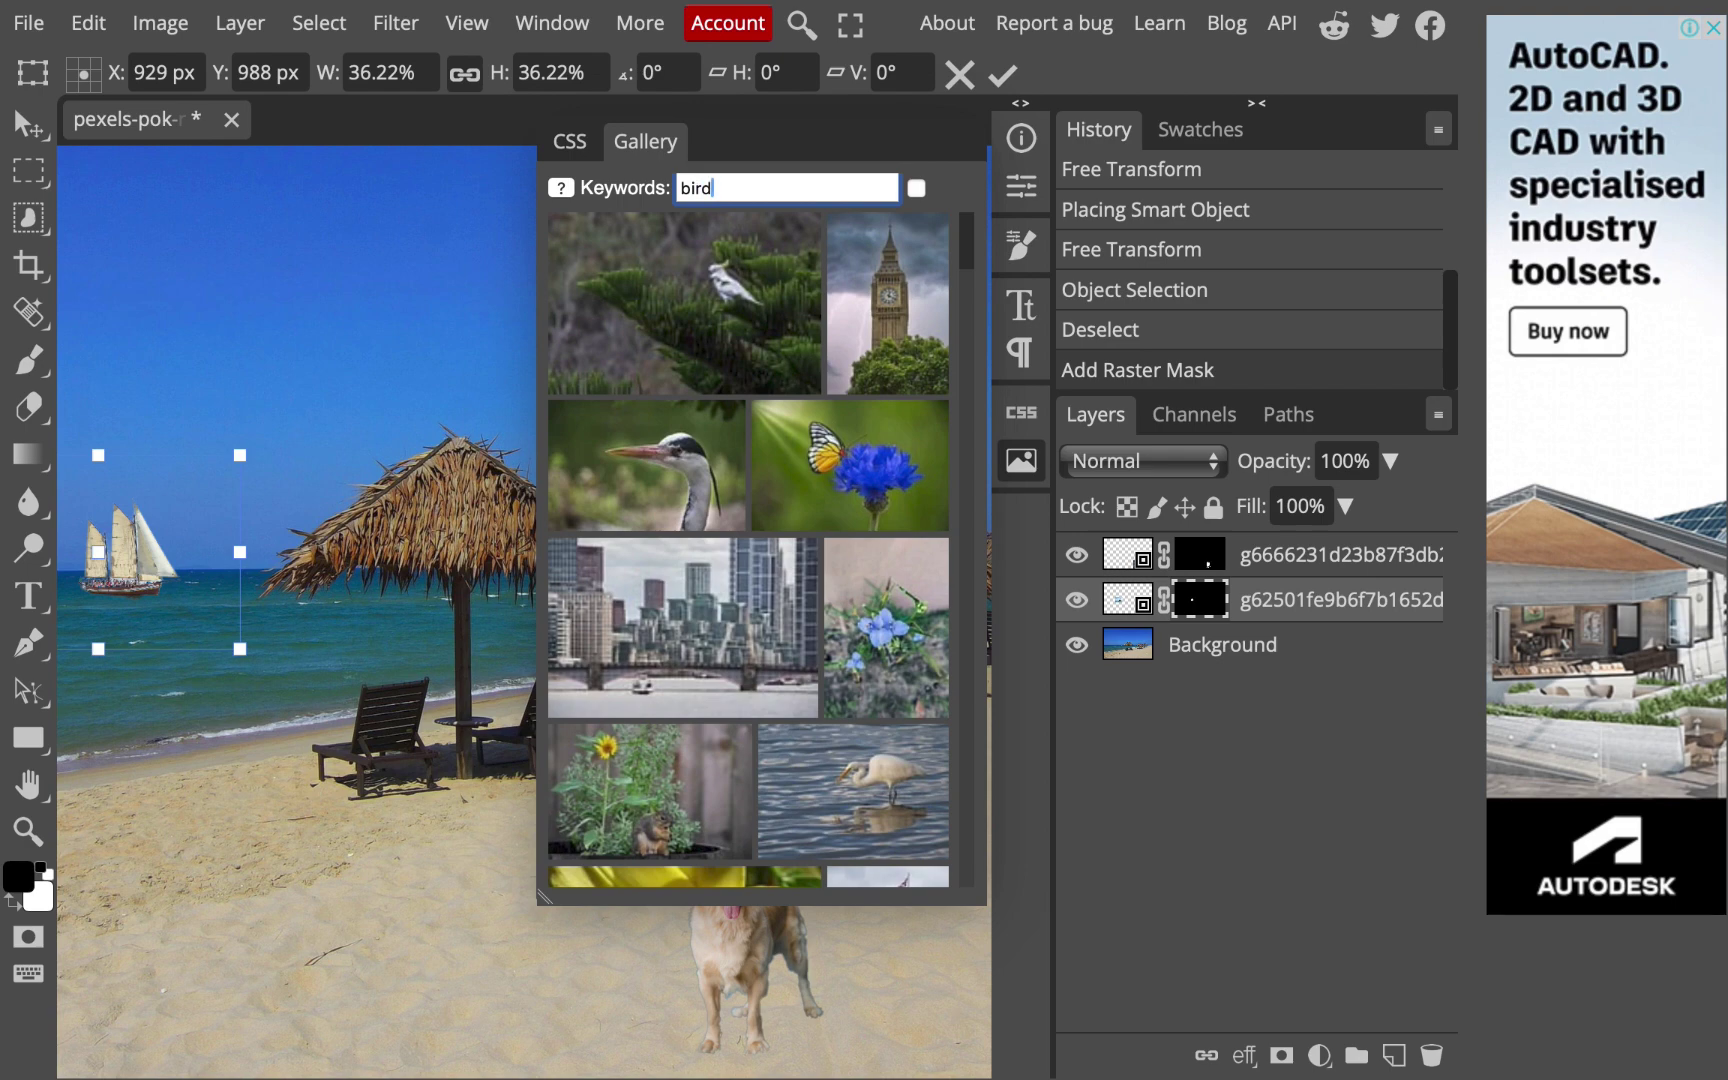
key(Return)
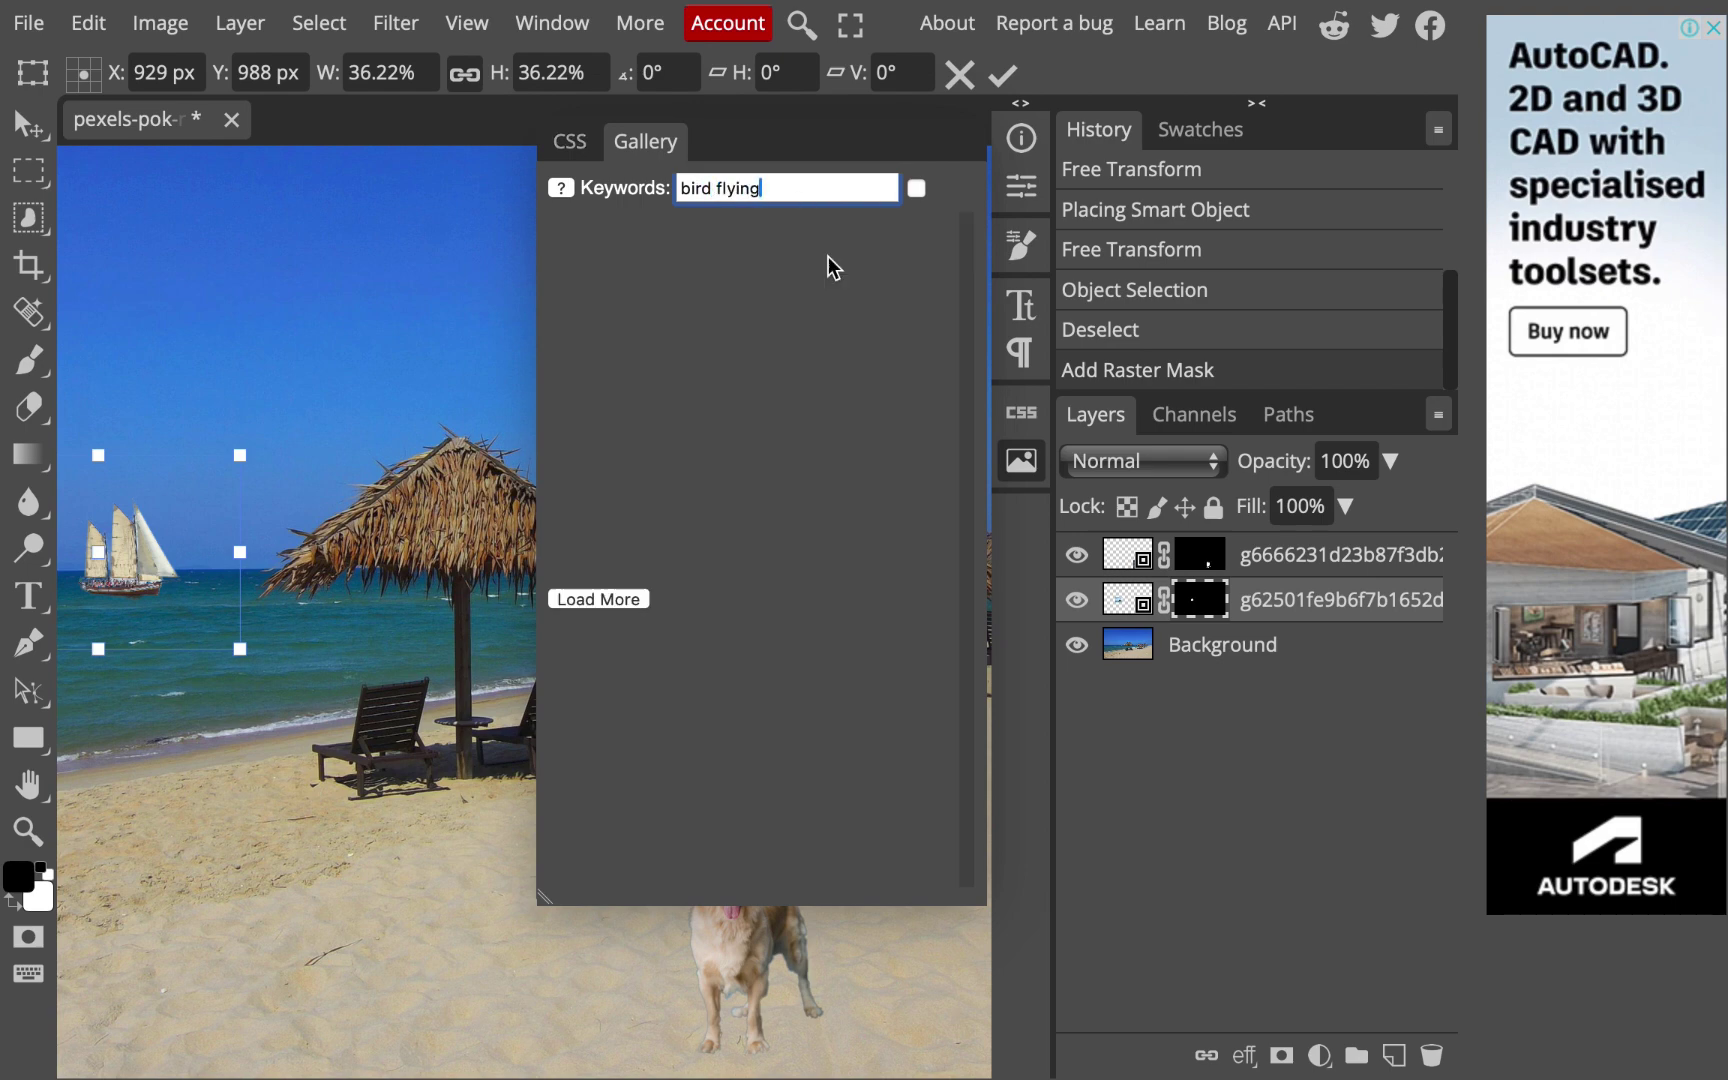
scroll(780, 369, down, 5)
scroll(830, 540, down, 1)
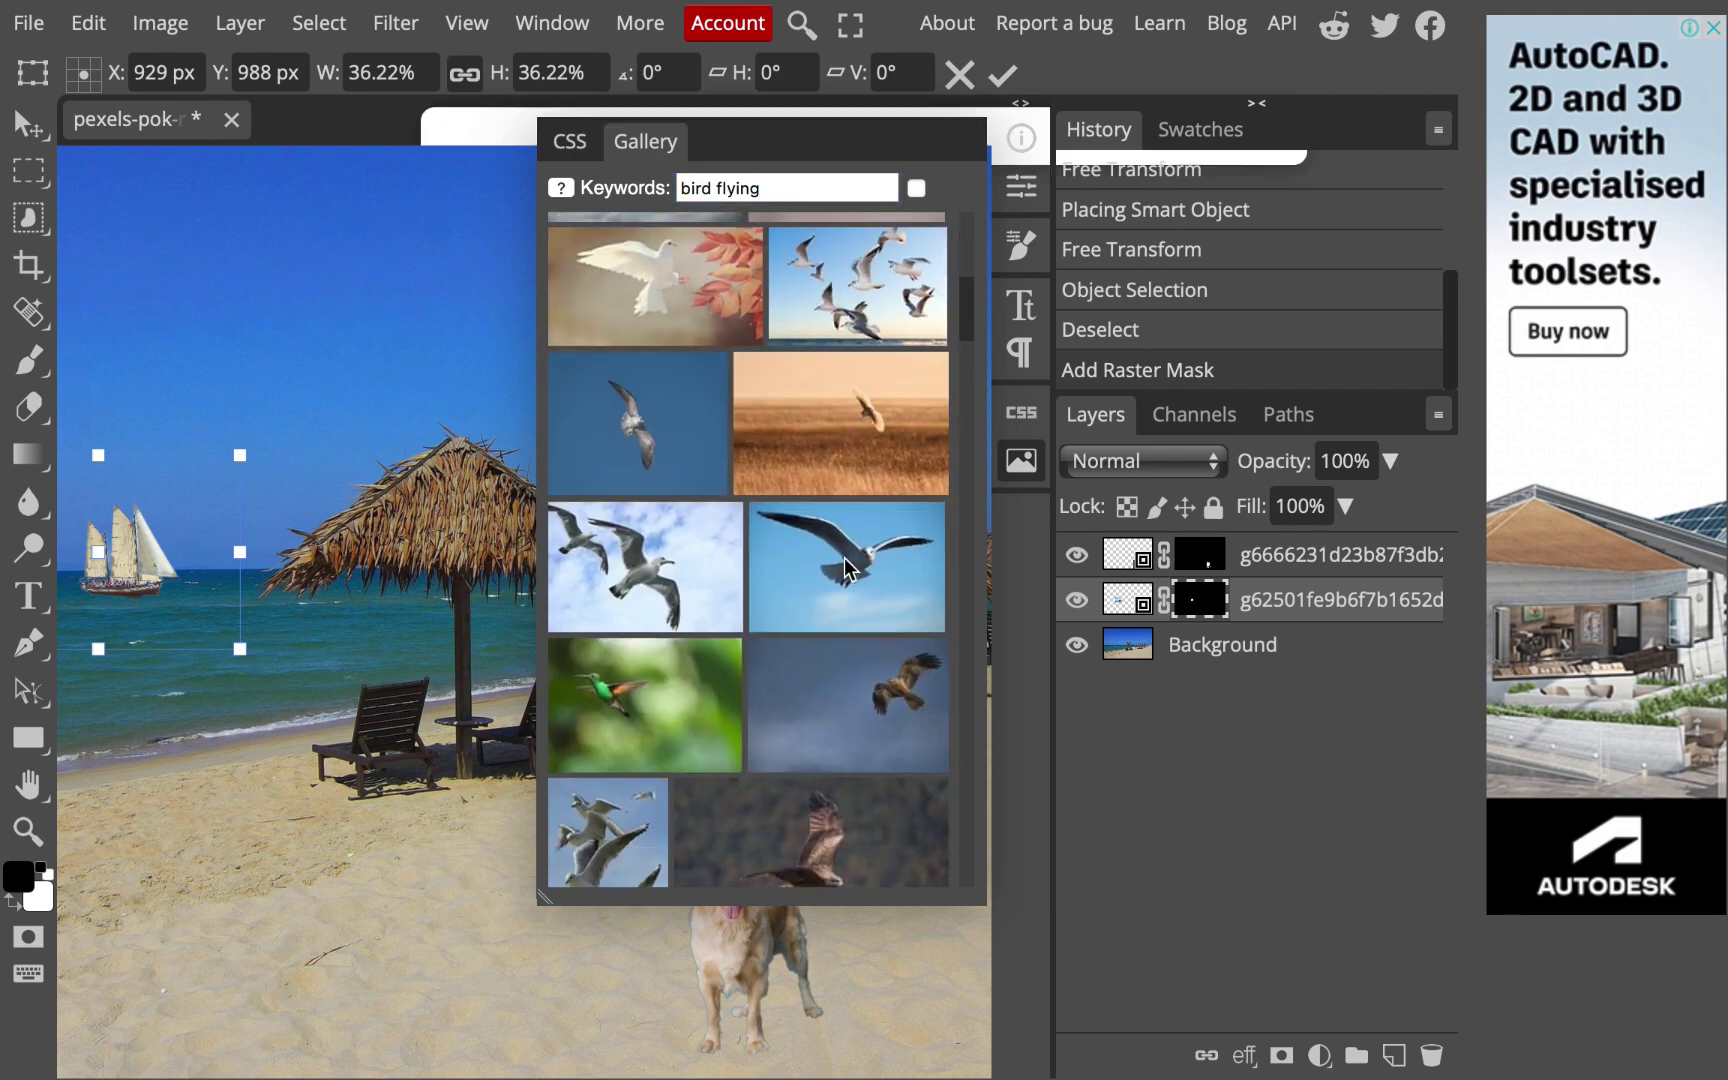
click(844, 558)
- Place the seagull photo, try an Object Selection box around the bird, then undo it
click(1024, 462)
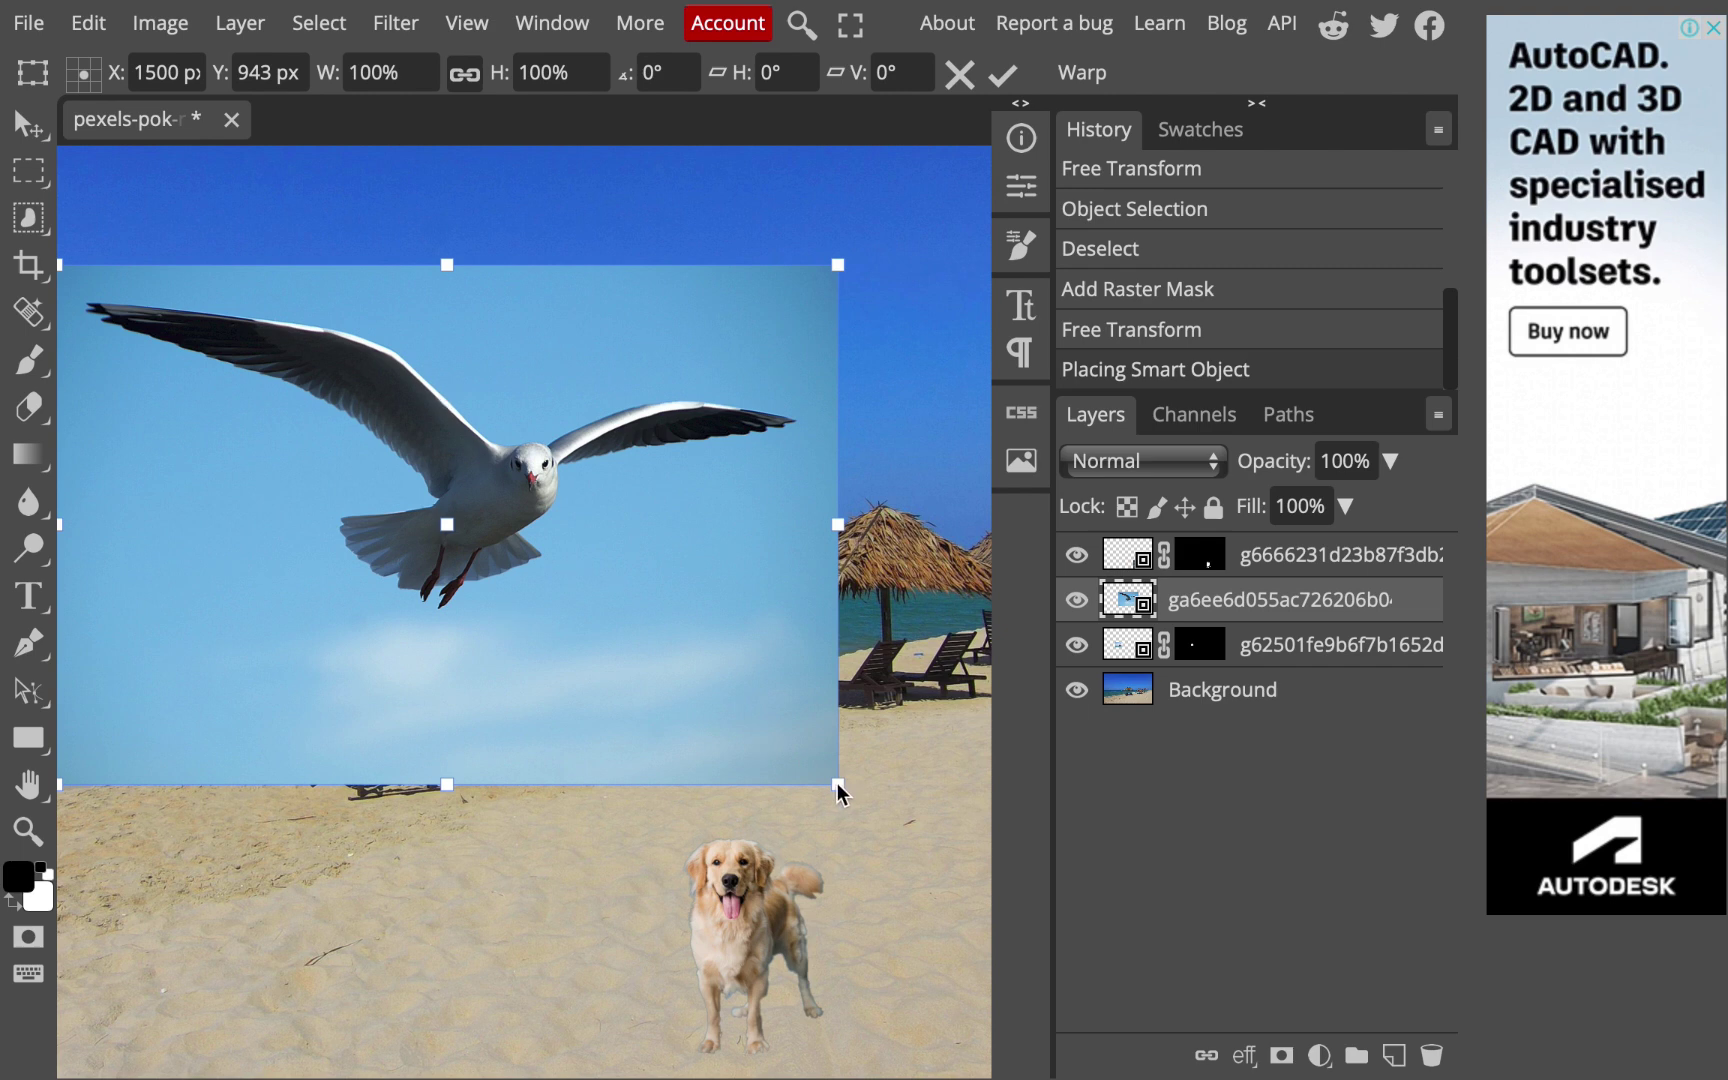
drag(837, 783, 910, 783)
click(29, 218)
click(90, 312)
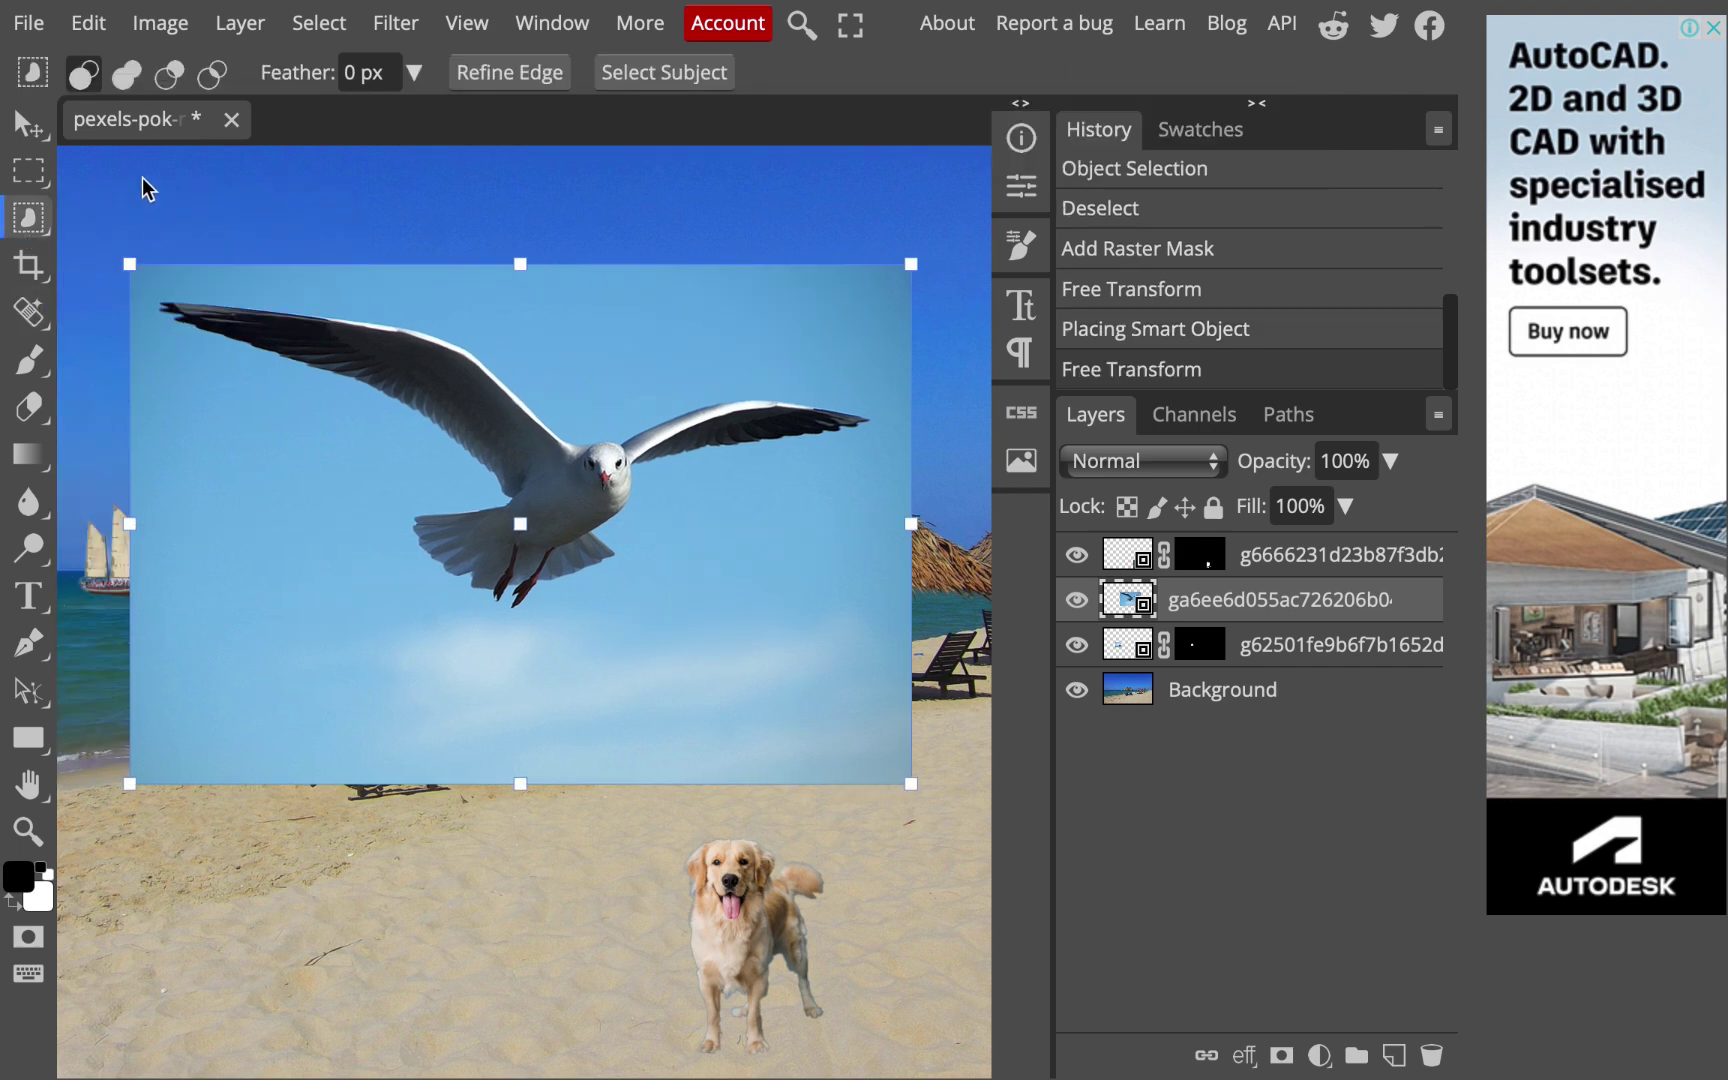
drag(180, 183, 423, 408)
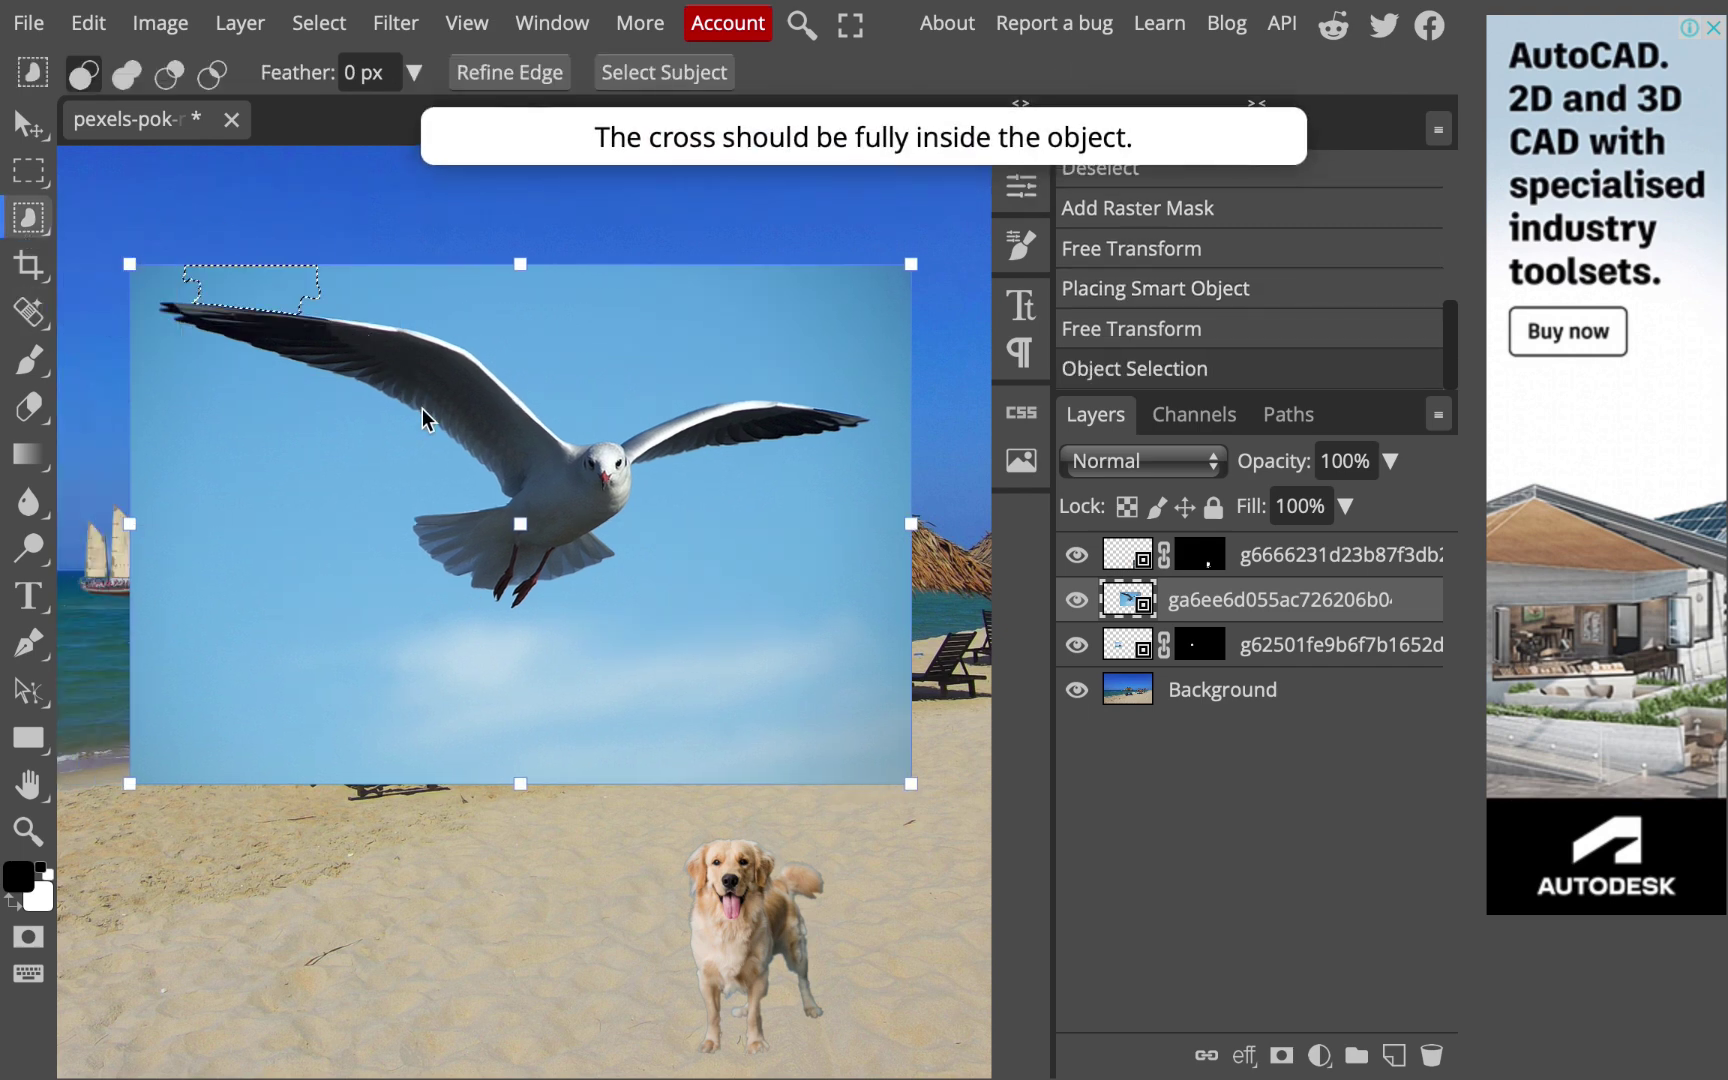
drag(167, 275, 959, 701)
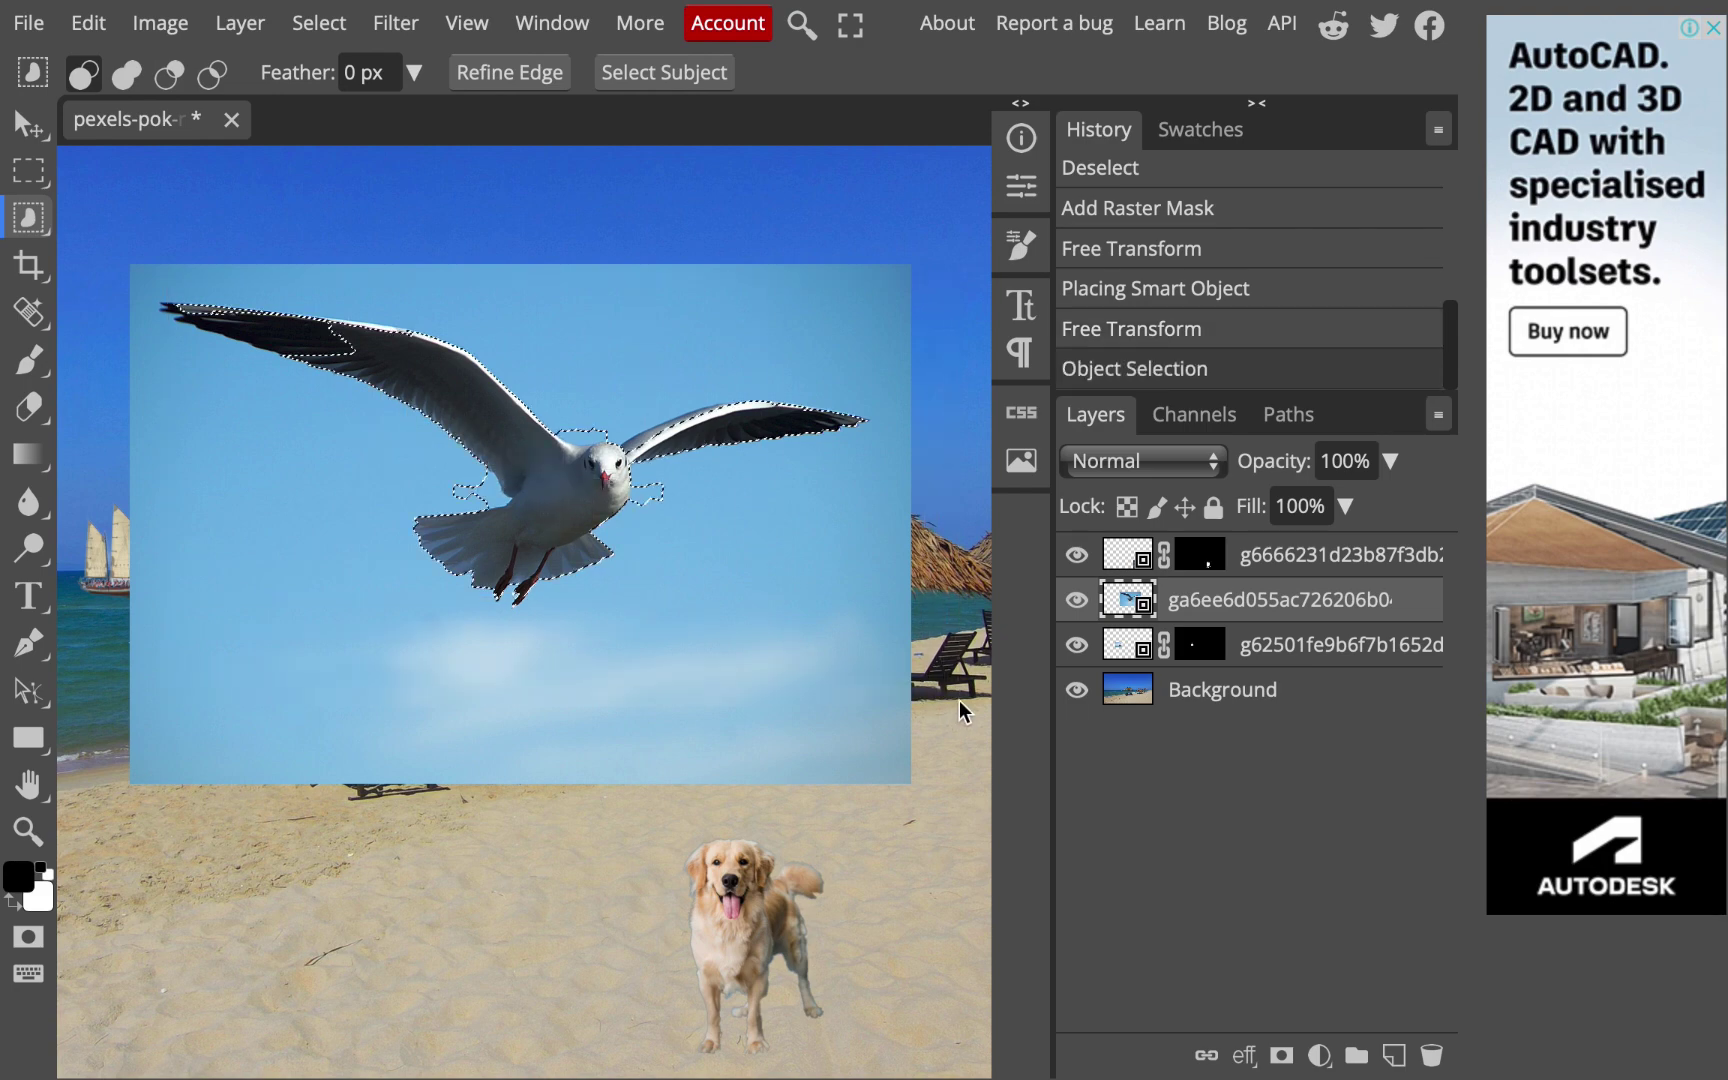
scroll(445, 517, down, 1)
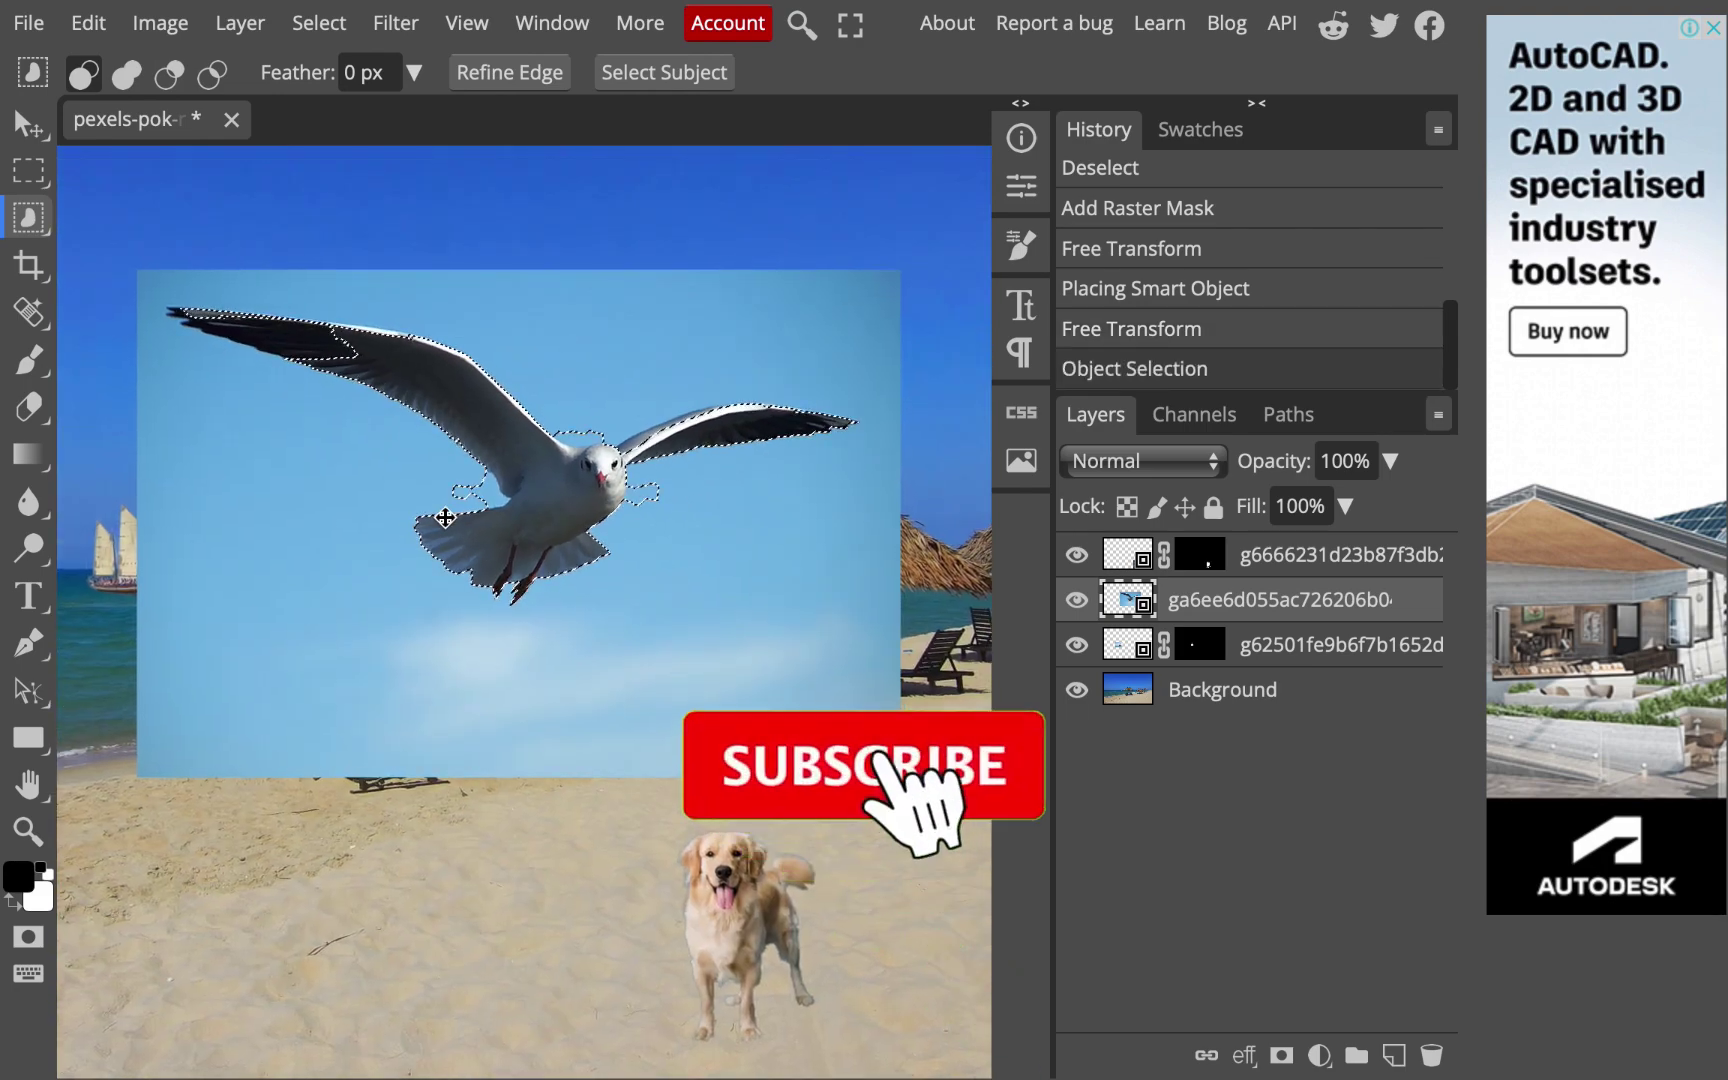
key(ctrl+z)
- Shrink the seagull layer to about 58.9% and move it above the left umbrella
click(28, 124)
drag(900, 776, 586, 569)
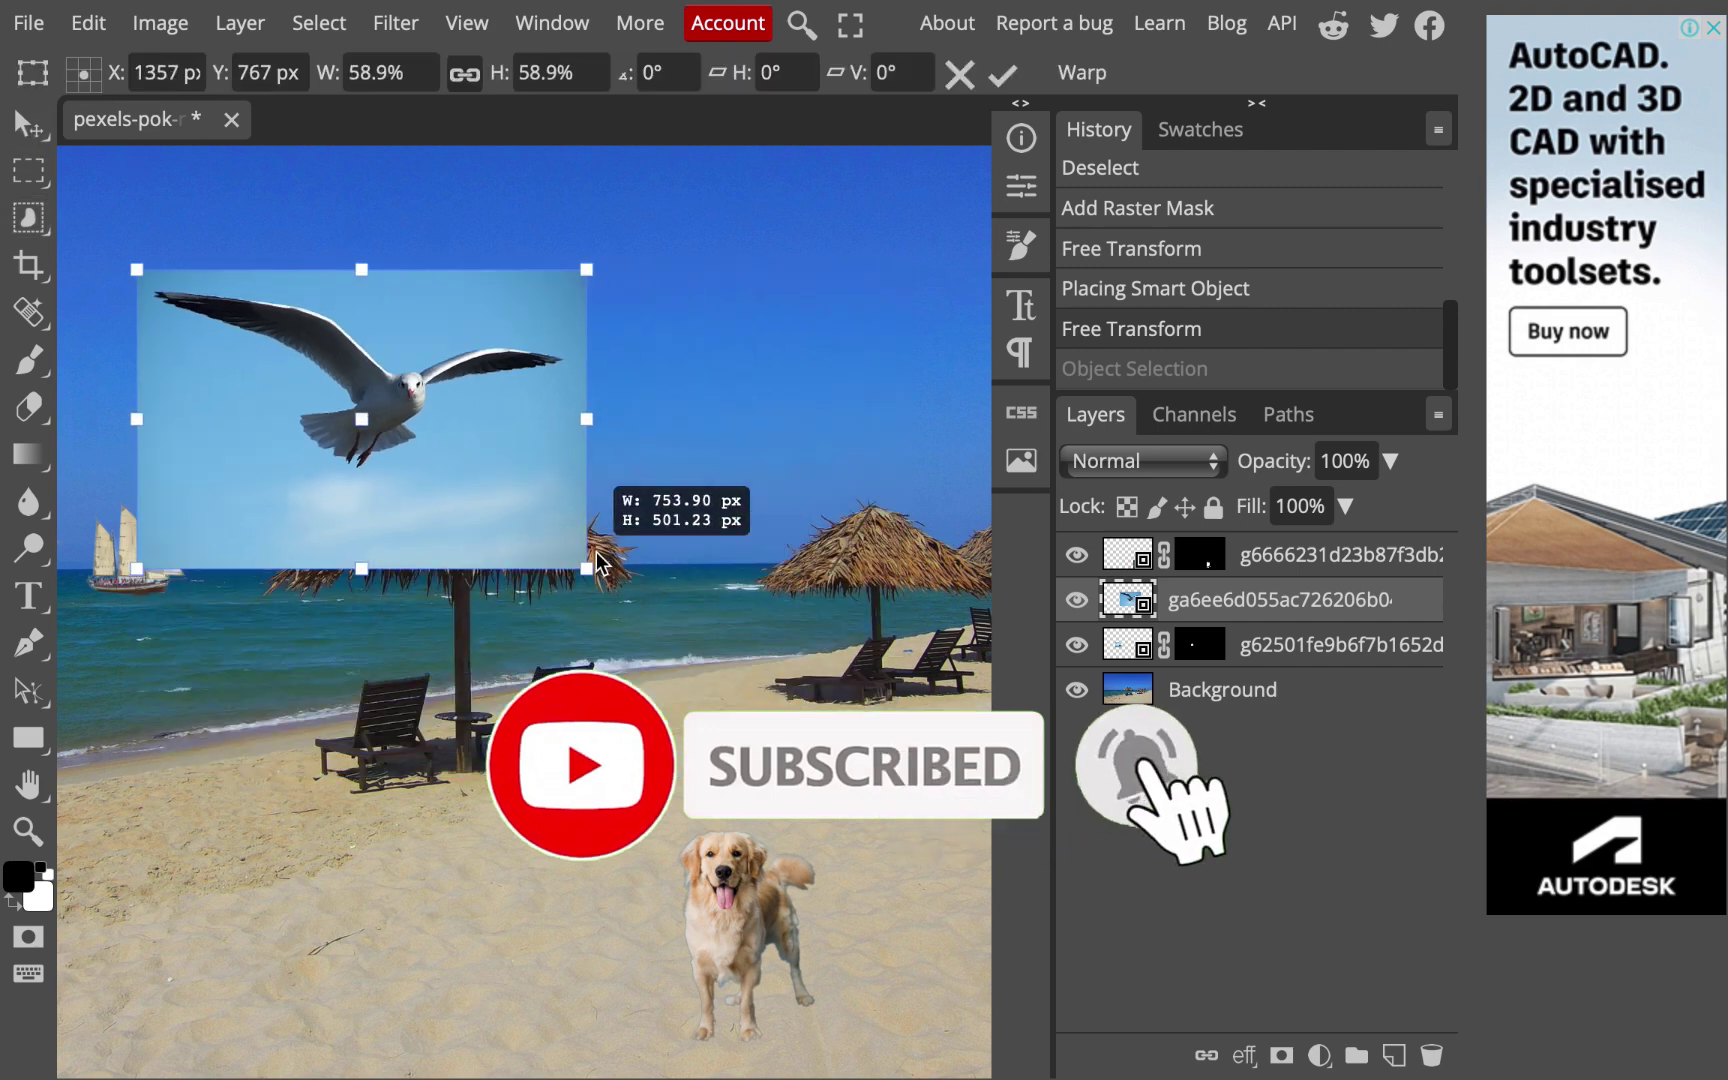
drag(360, 420, 462, 535)
click(30, 330)
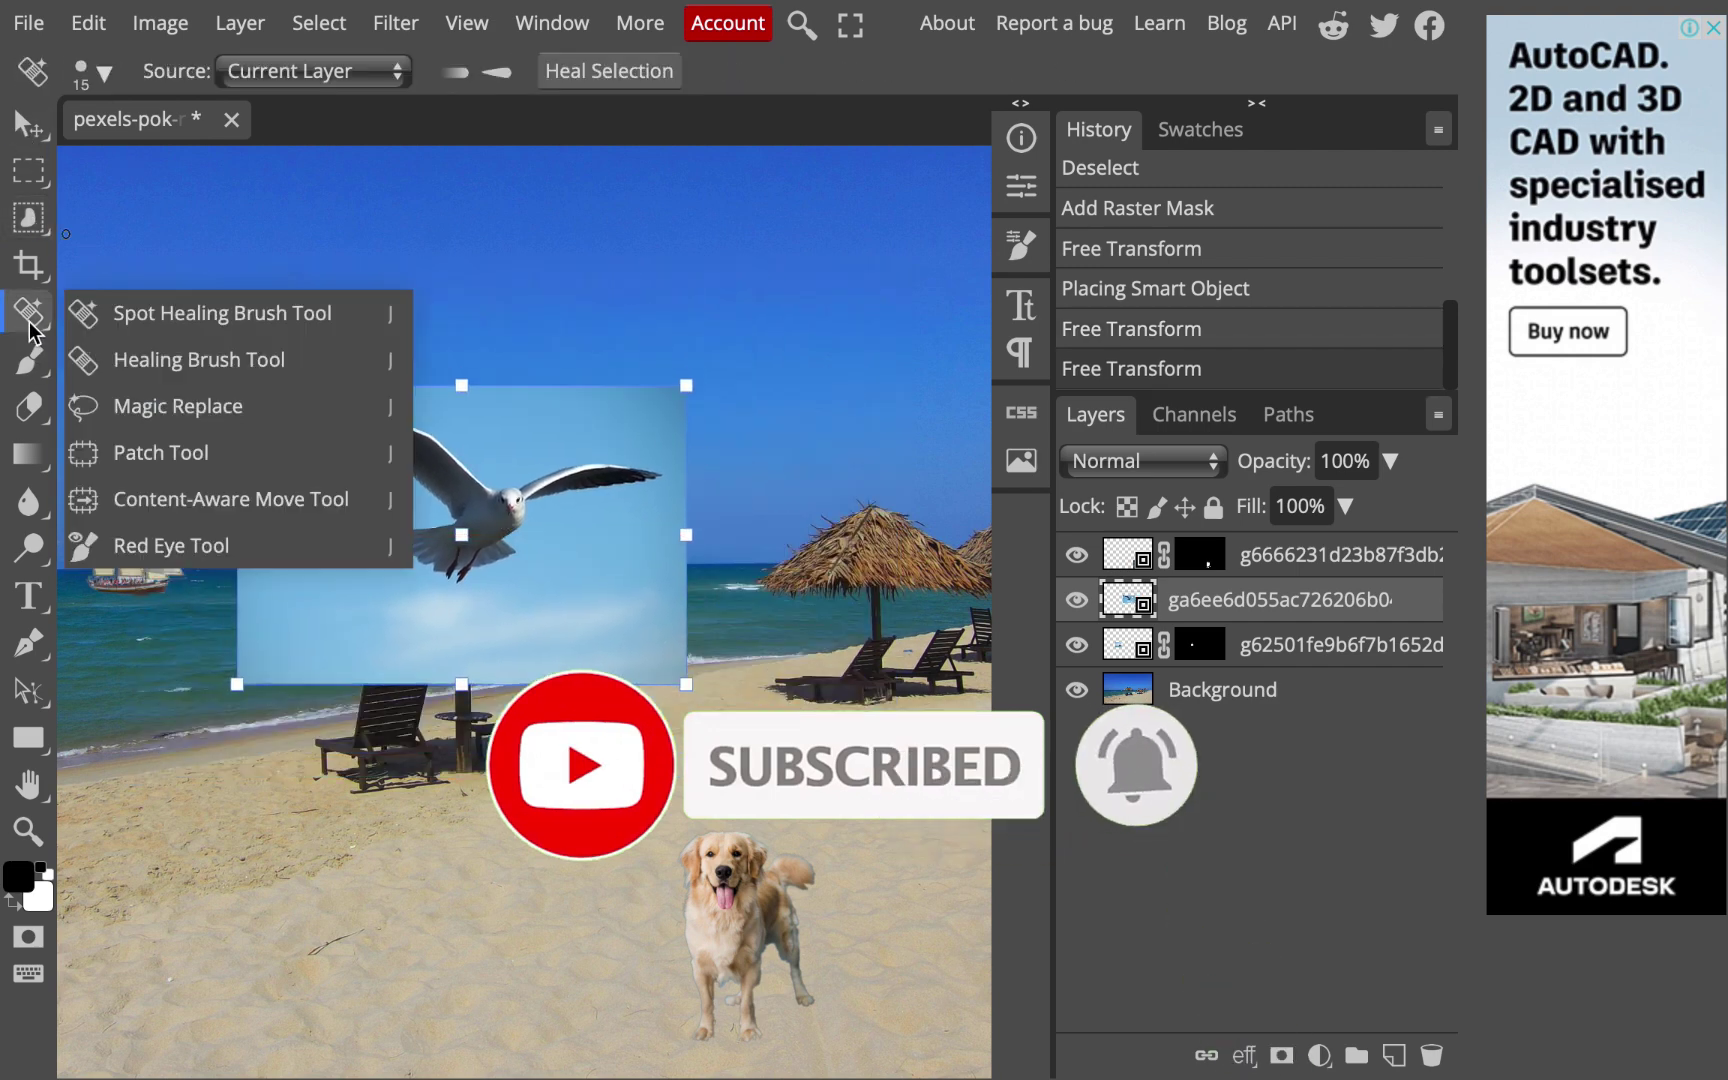
click(28, 217)
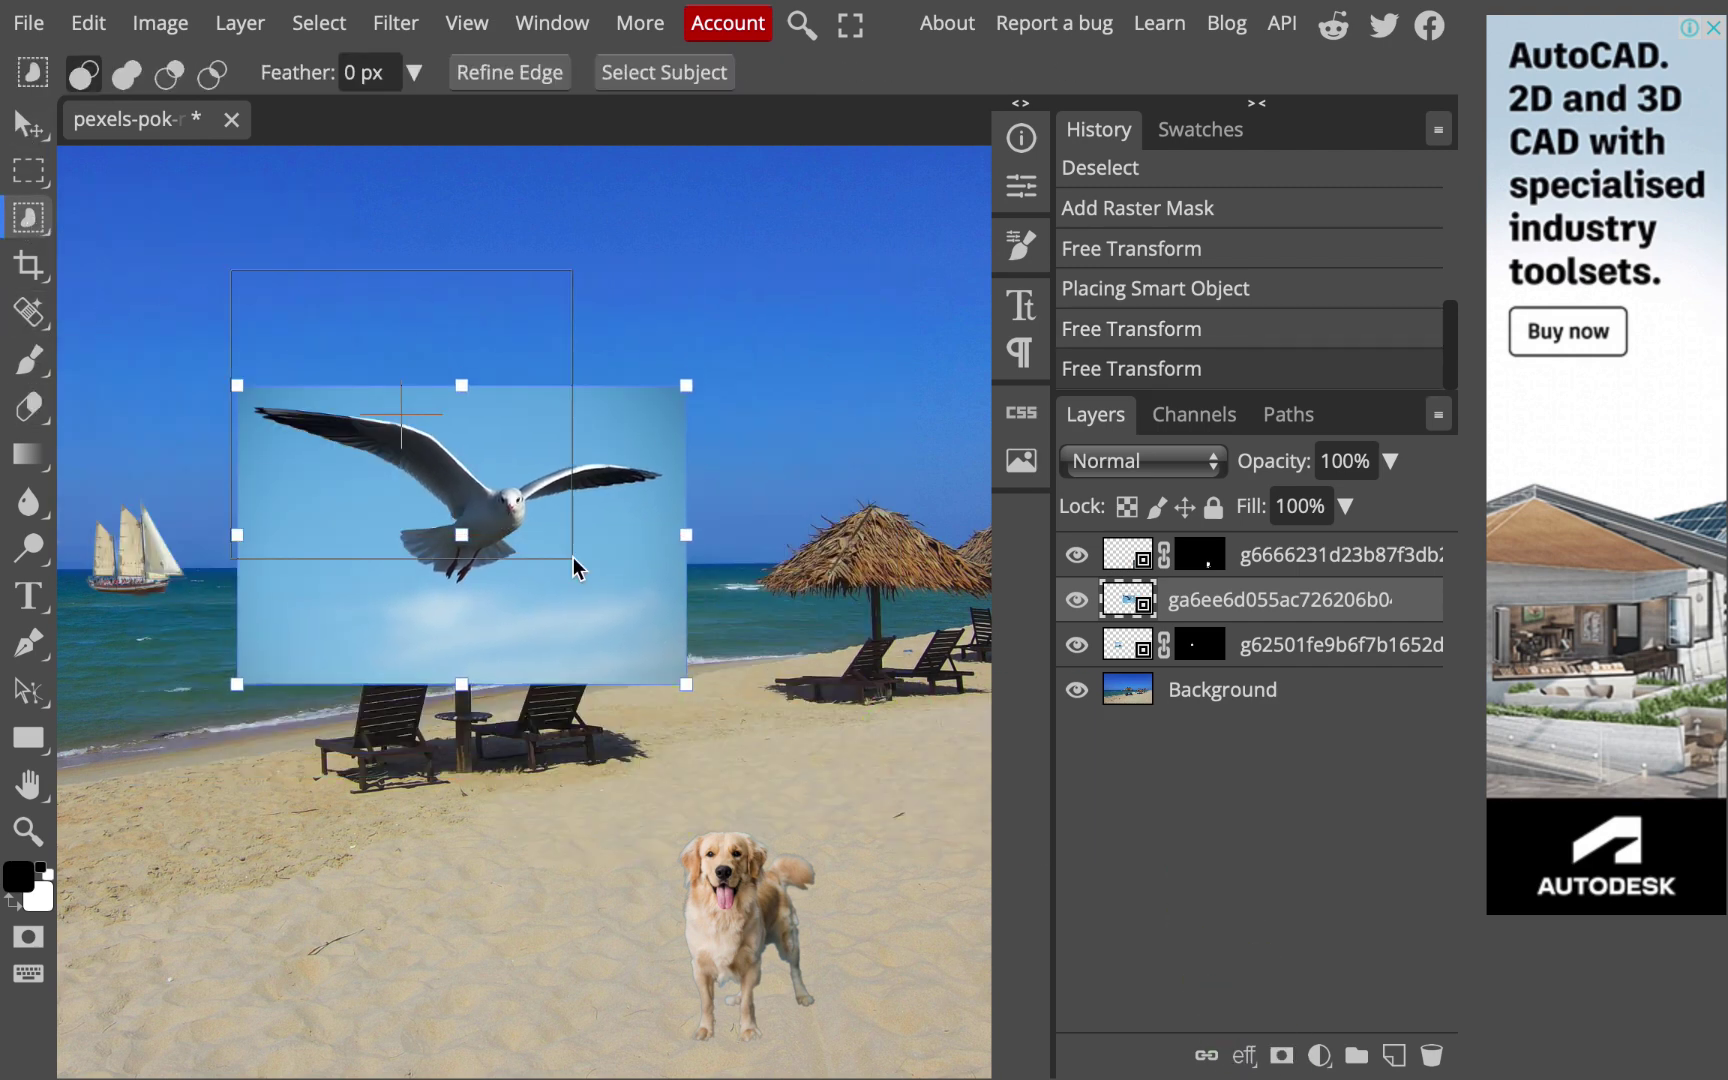